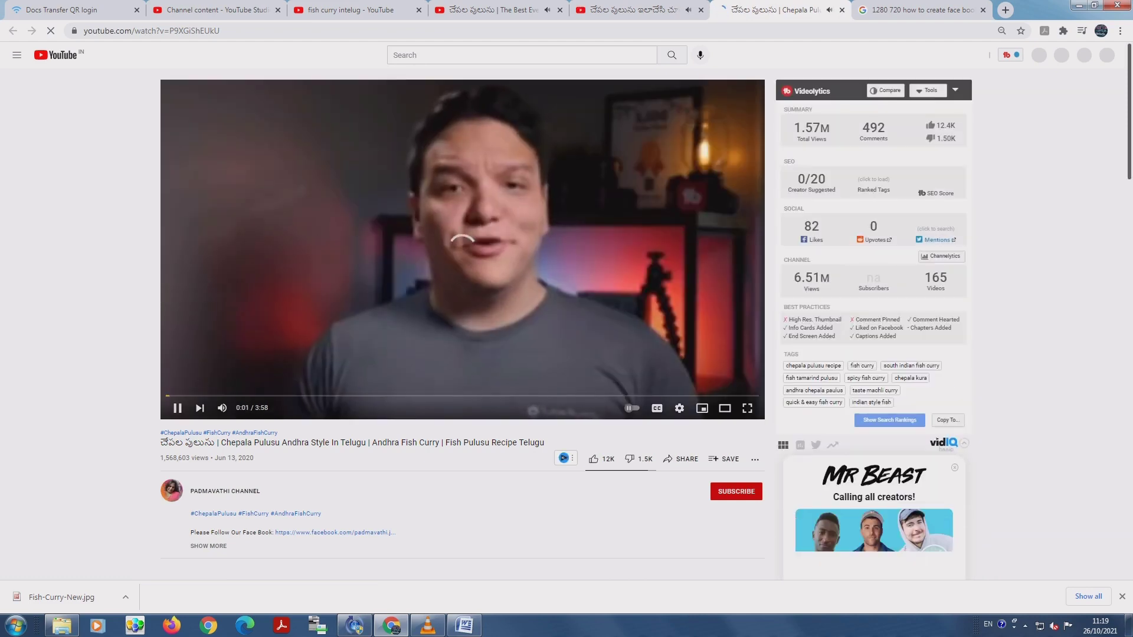
# Compare the total view counts of the three open fish curry videos.
pyautogui.moveTo(794, 128); pyautogui.dragTo(812, 128)
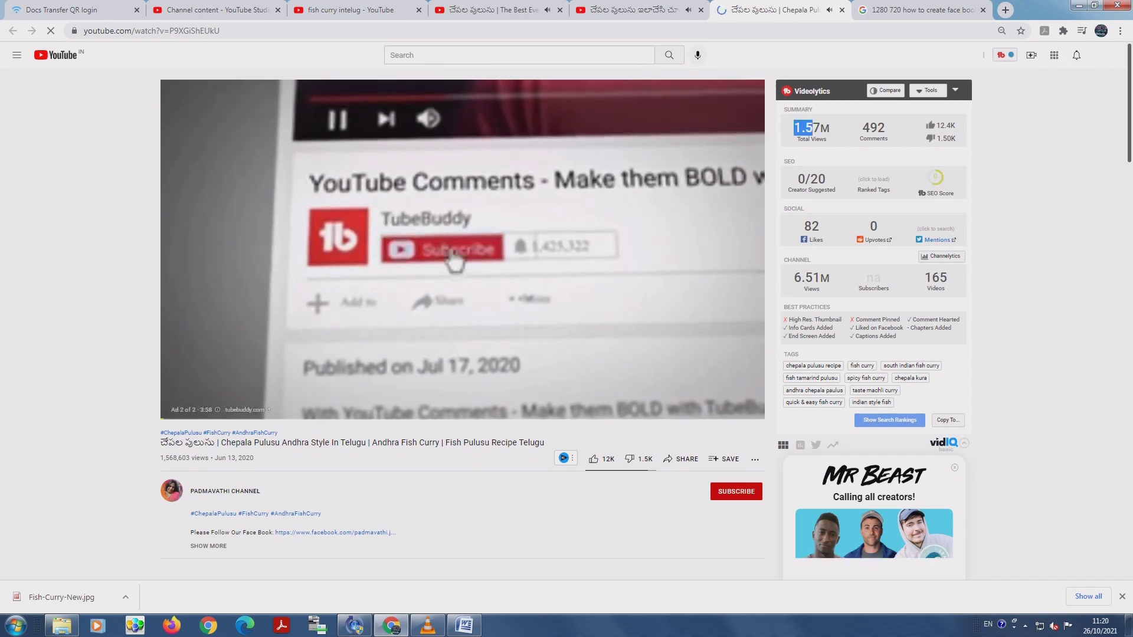
pyautogui.click(670, 10)
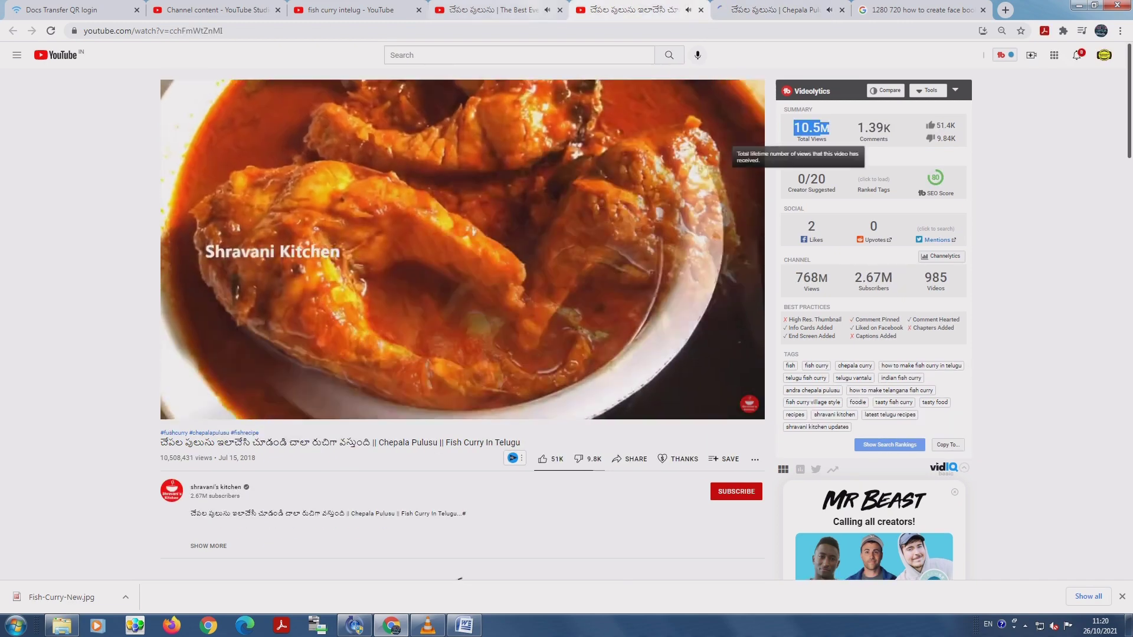
pyautogui.click(494, 10)
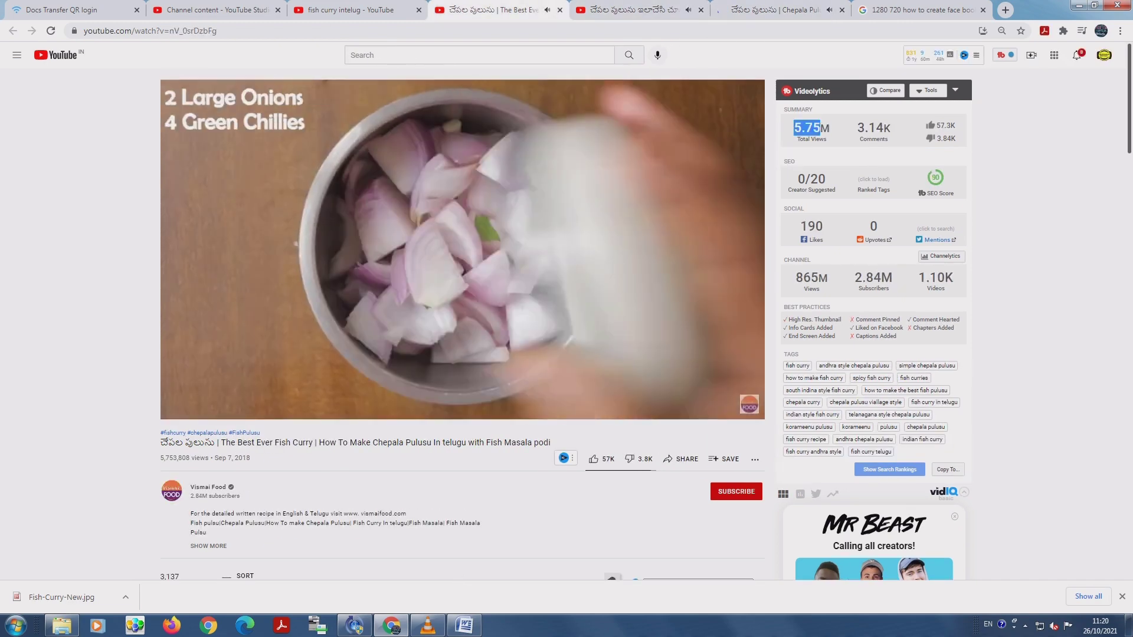
# Paste the copied shravani's kitchen fish curry tags into the tags of the gmail video in YouTube Studio.
pyautogui.hotkey('ctrl', 'Tab')
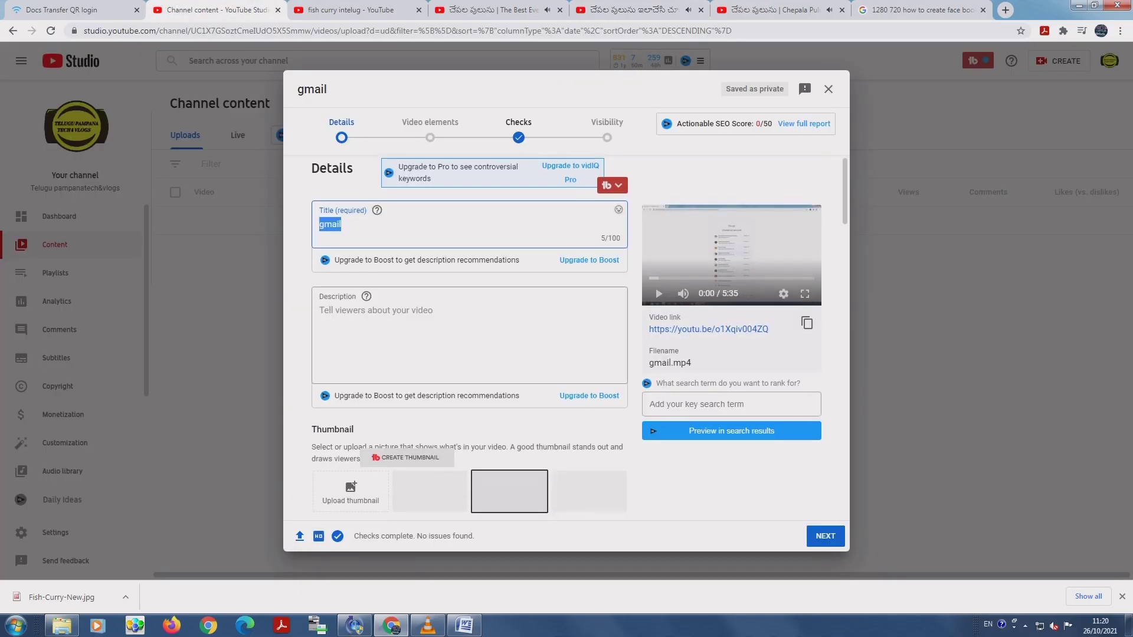
pyautogui.scroll(-10, 470, 336)
pyautogui.scroll(-7, 469, 336)
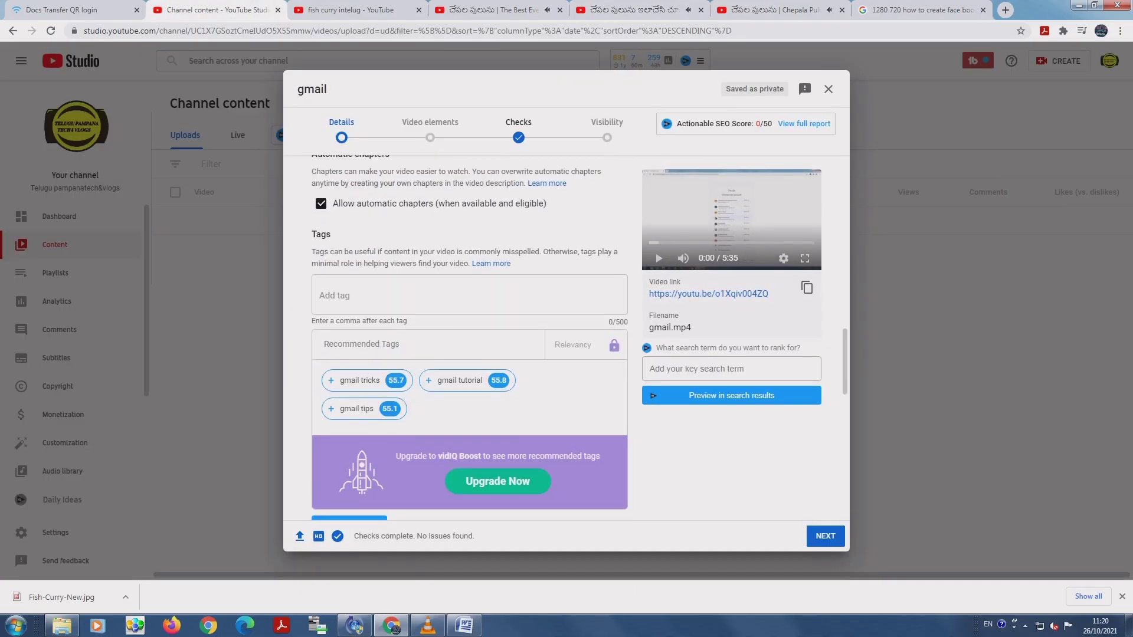
pyautogui.scroll(2, 469, 336)
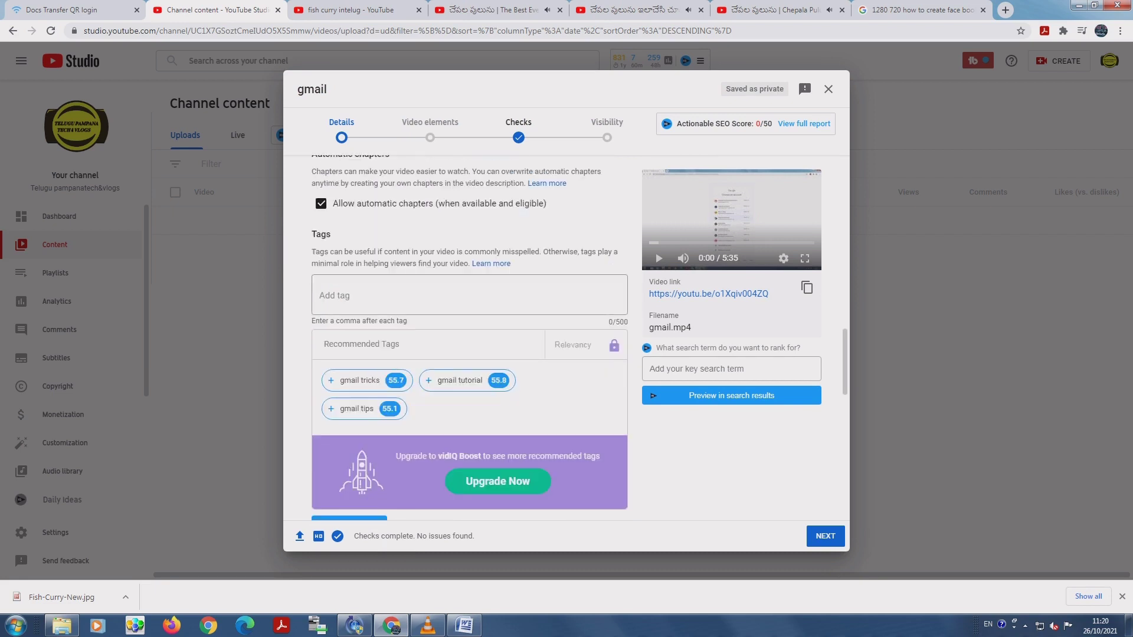
pyautogui.rightClick(413, 299)
pyautogui.click(437, 370)
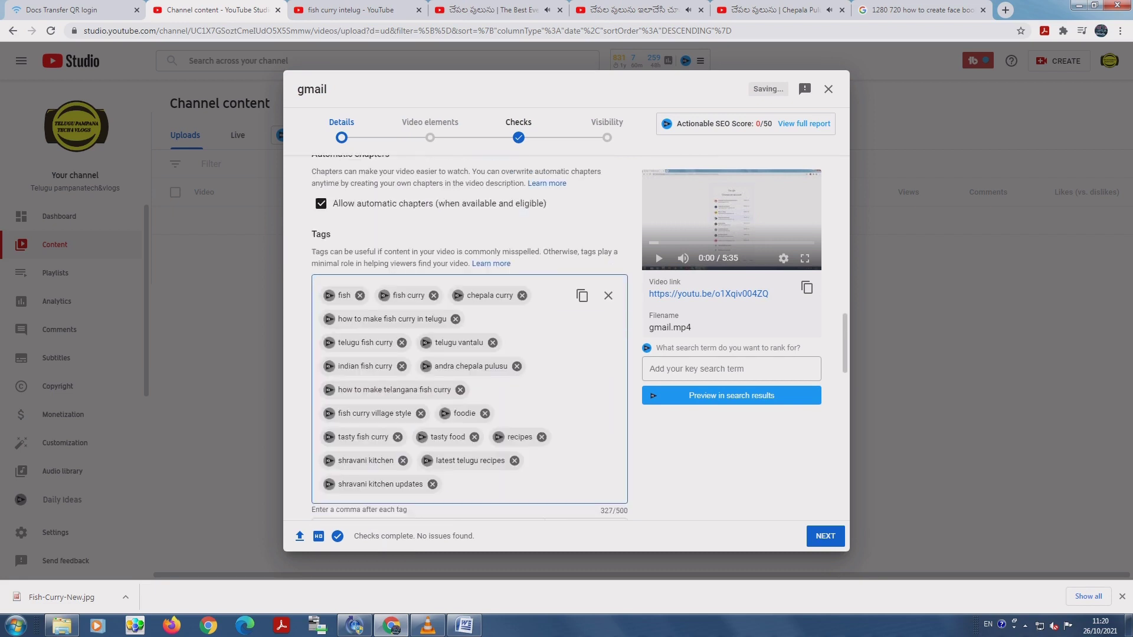
# Remove the tags "shravani kitchen updates" and "shravani kitchen" from the gmail video.
pyautogui.scroll(-1, 470, 336)
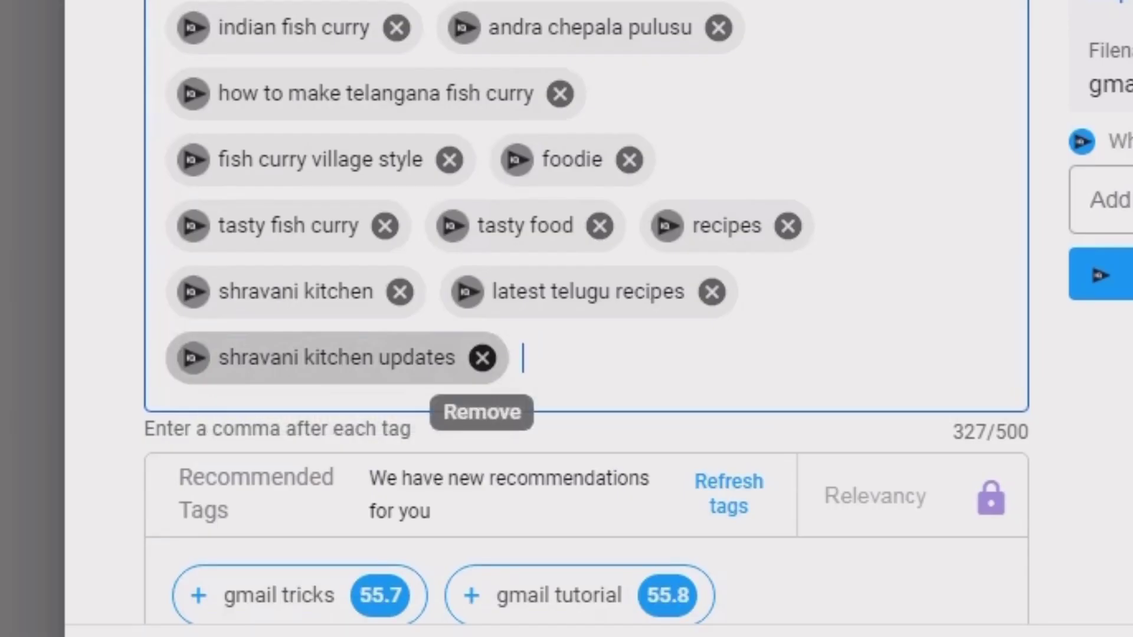
pyautogui.click(432, 425)
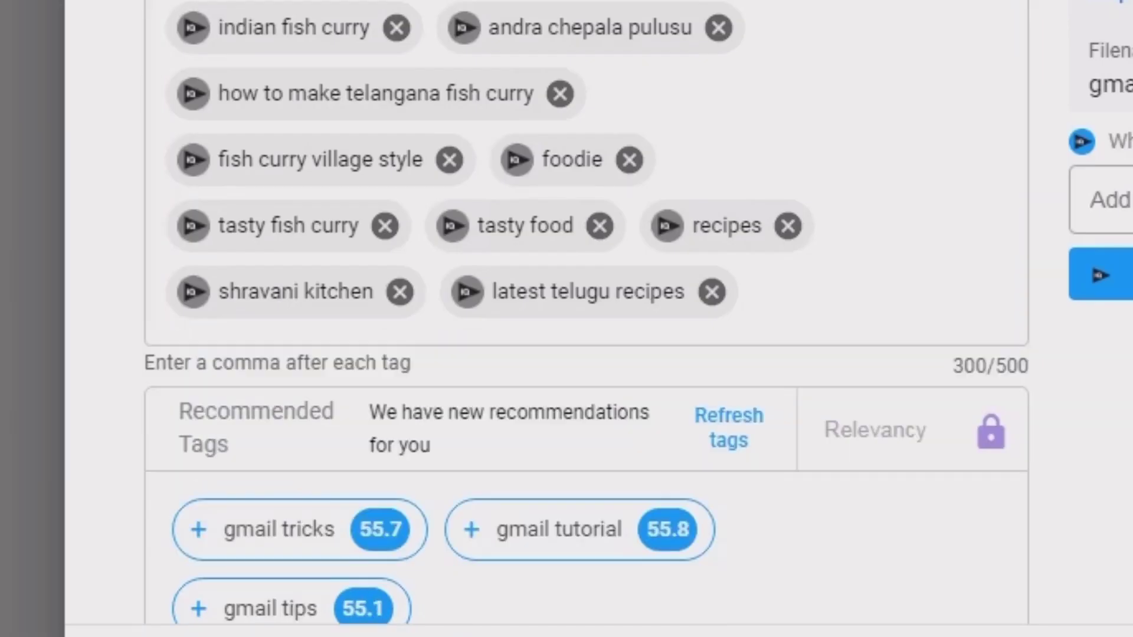
pyautogui.click(400, 291)
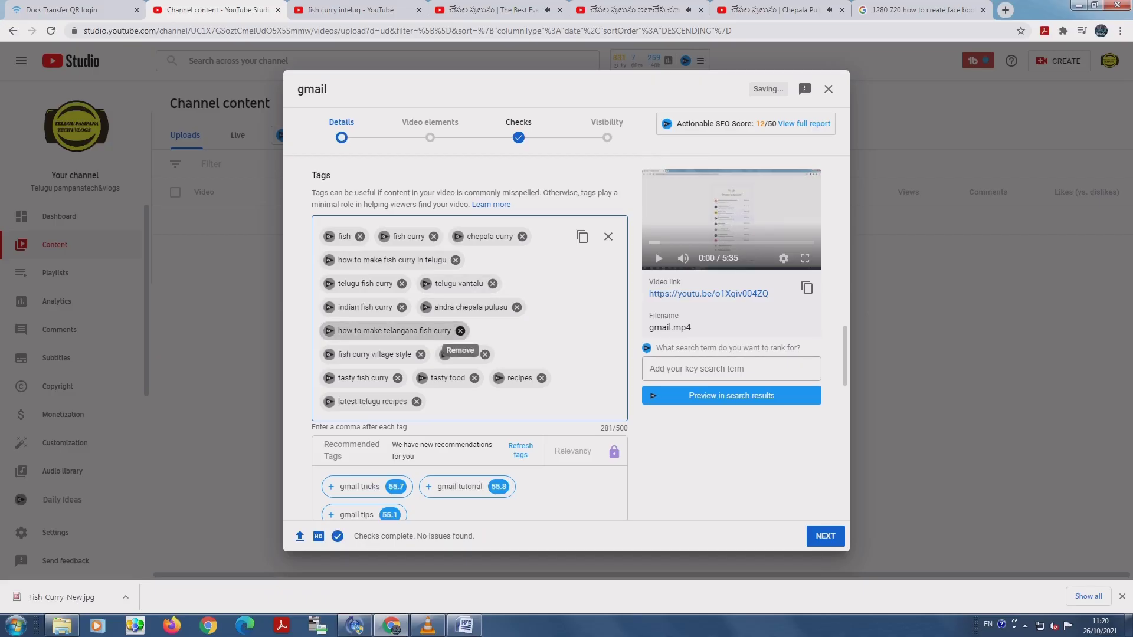
# Copy all tags of the Vismai Food video "The Best Ever Fish Curry" to the clipboard.
pyautogui.click(630, 9)
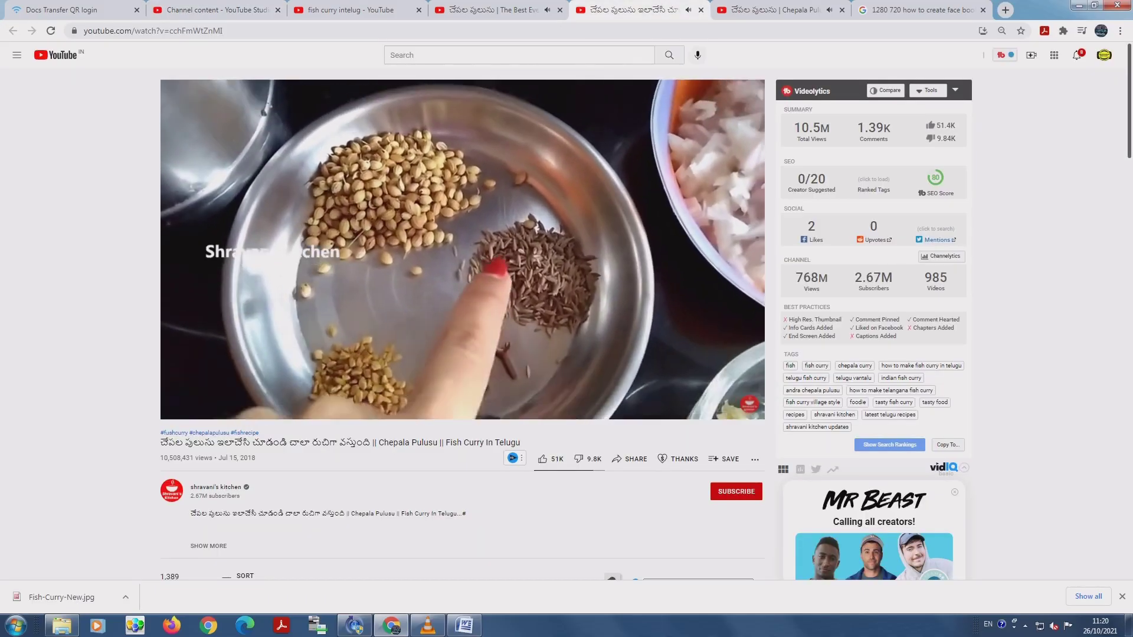
pyautogui.click(510, 9)
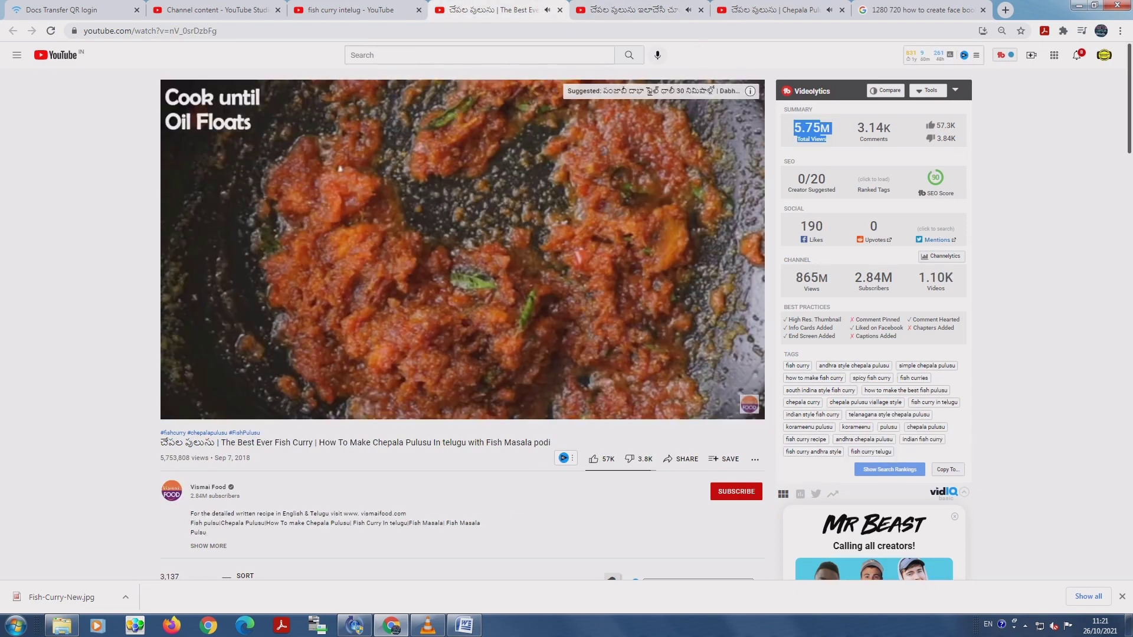
pyautogui.click(773, 10)
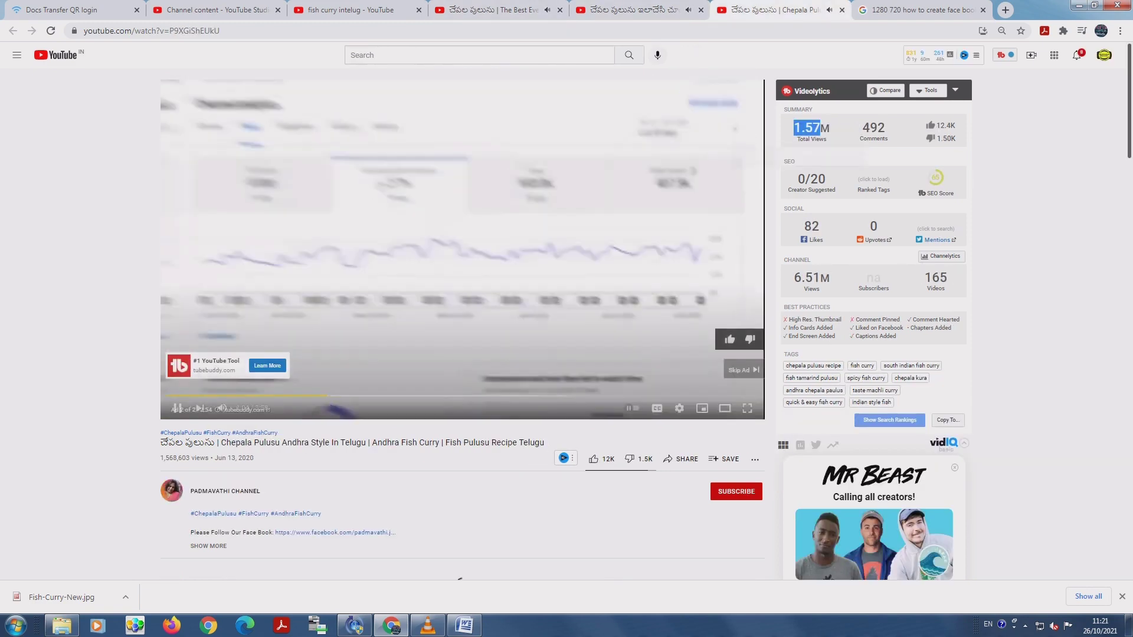
pyautogui.hotkey('ctrl', 'pageup')
pyautogui.hotkey('ctrl', 'pageup')
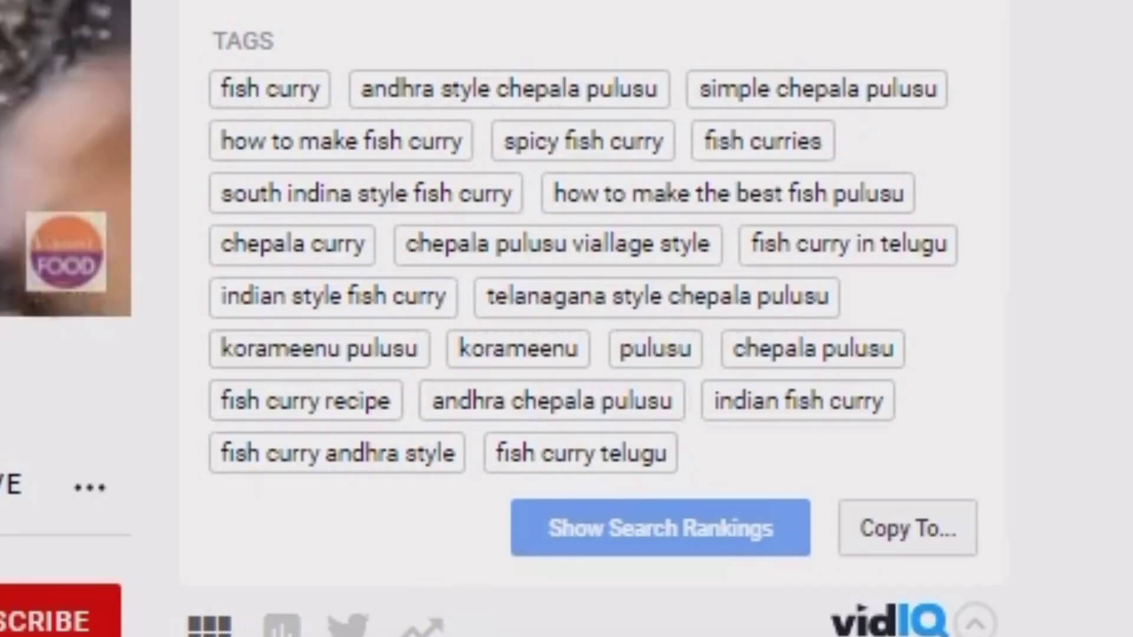
pyautogui.click(907, 528)
pyautogui.click(752, 41)
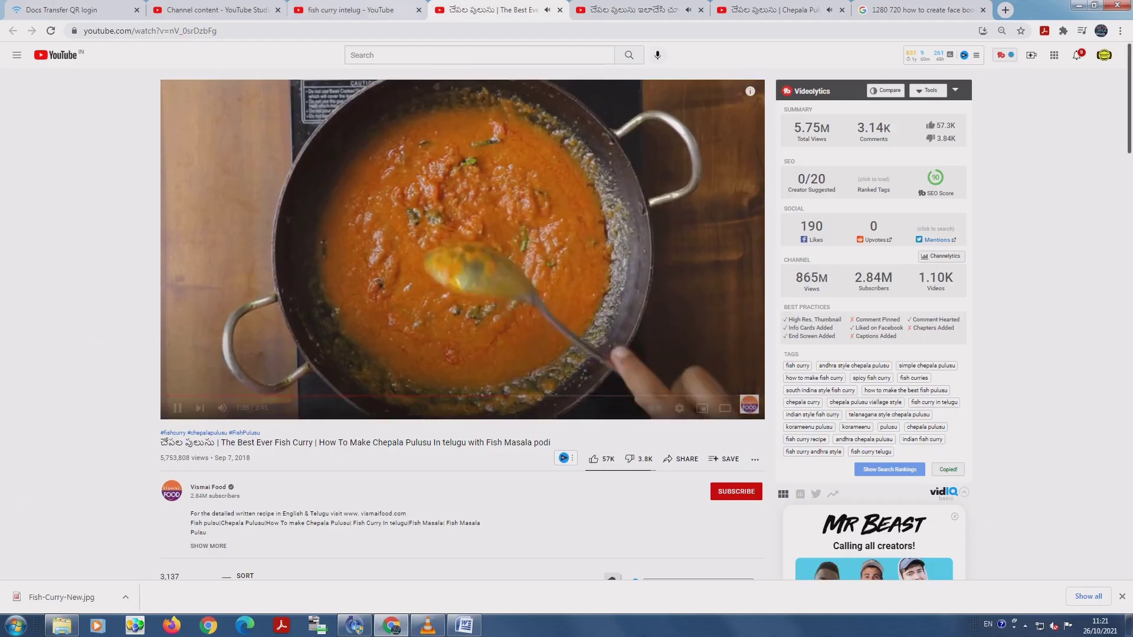
# Add the copied Vismai Food tags after the existing tags of the gmail video in YouTube Studio.
pyautogui.hotkey('ctrl', 'pageup')
pyautogui.hotkey('ctrl', 'pageup')
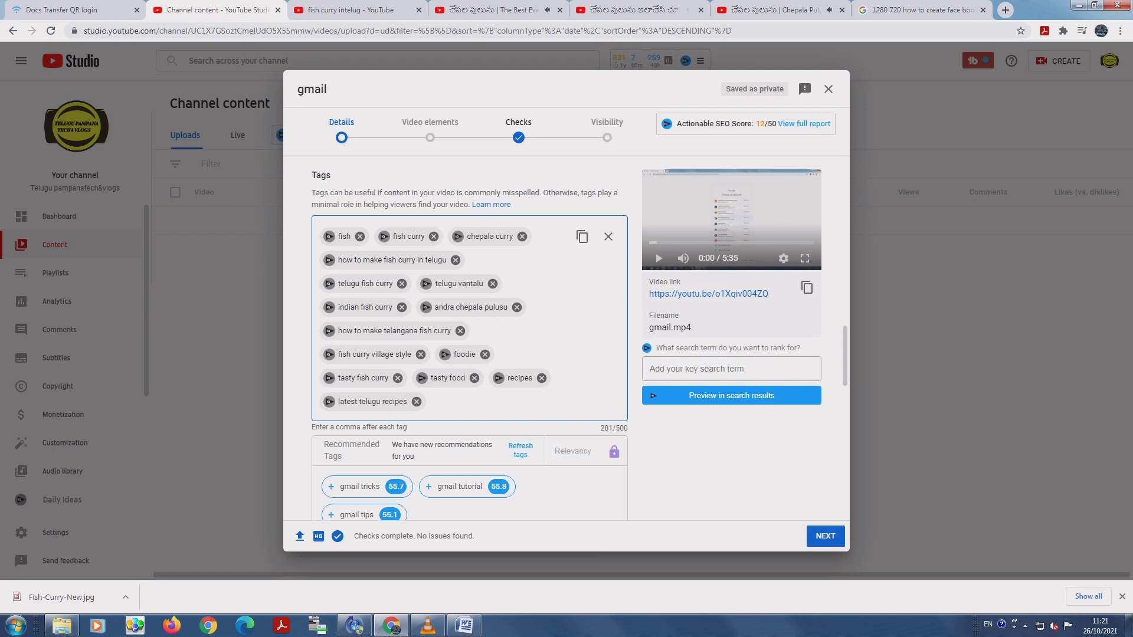
pyautogui.rightClick(459, 400)
pyautogui.click(484, 471)
pyautogui.scroll(-6, 469, 354)
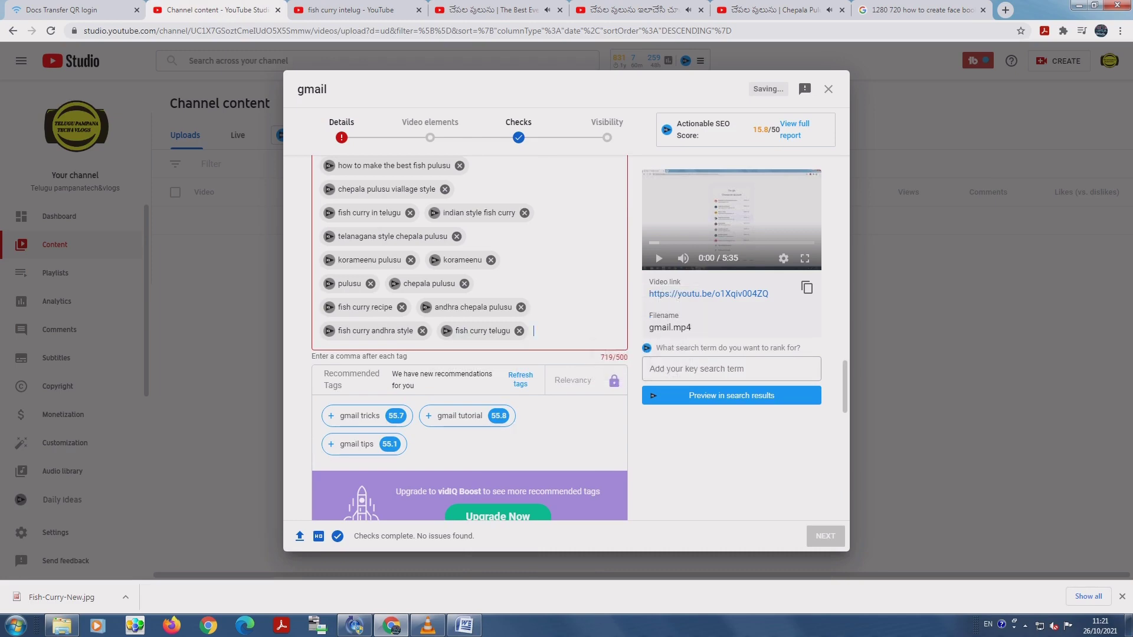
pyautogui.moveTo(600, 357); pyautogui.dragTo(639, 358)
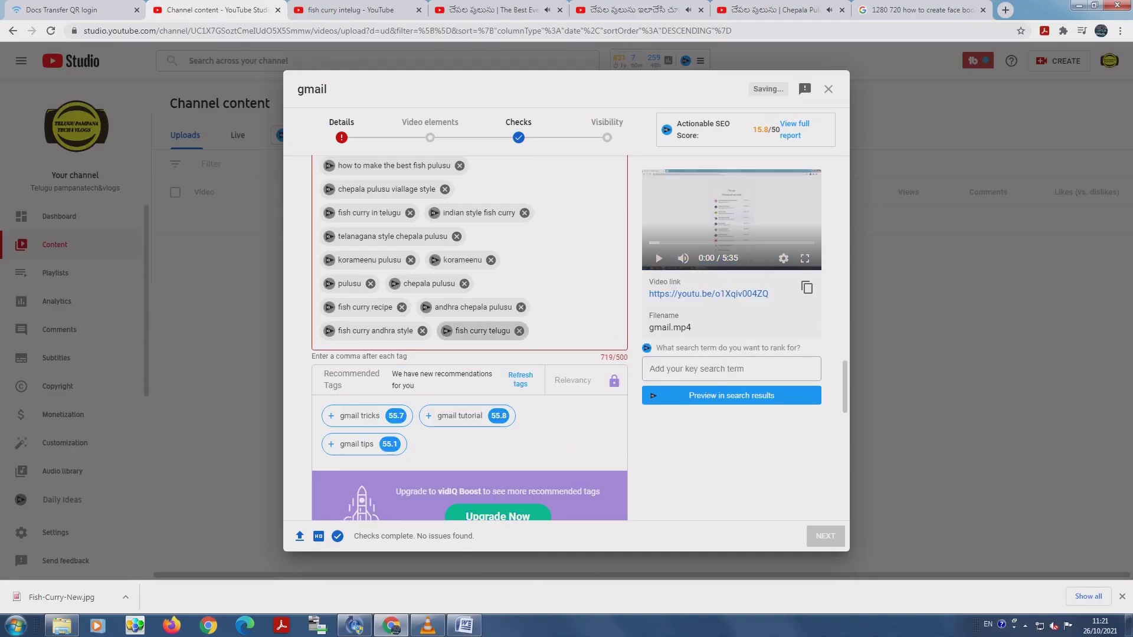
# Remove the tags "how to make the best fish pulusu", "south indina style fish curry", "korameenu" and "korameenu pulusu".
pyautogui.scroll(1, 469, 283)
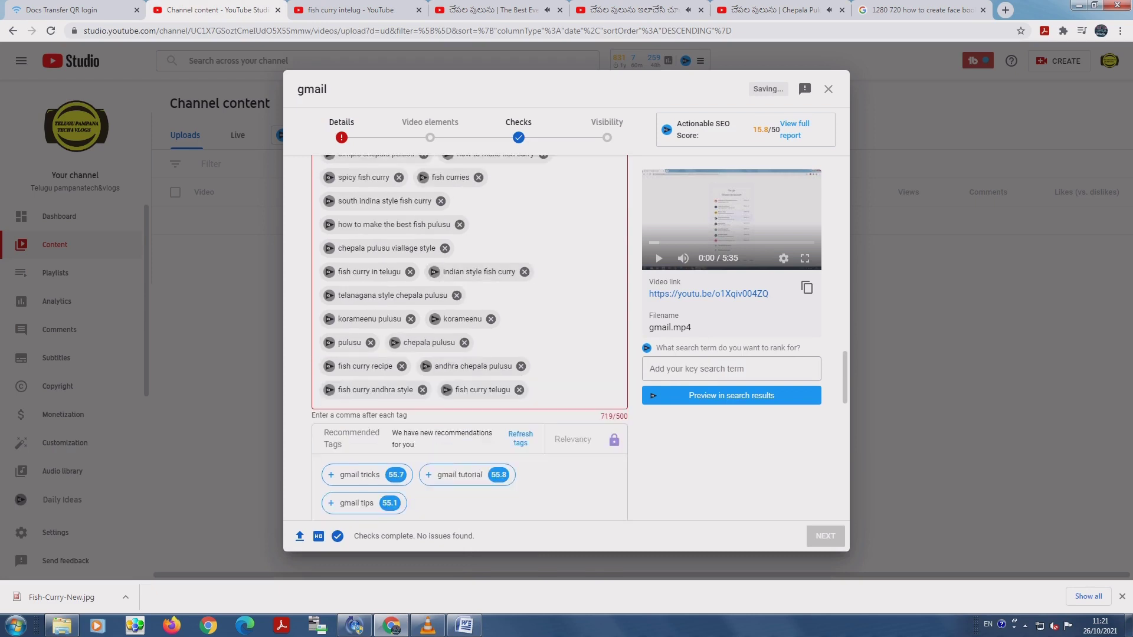
pyautogui.click(460, 225)
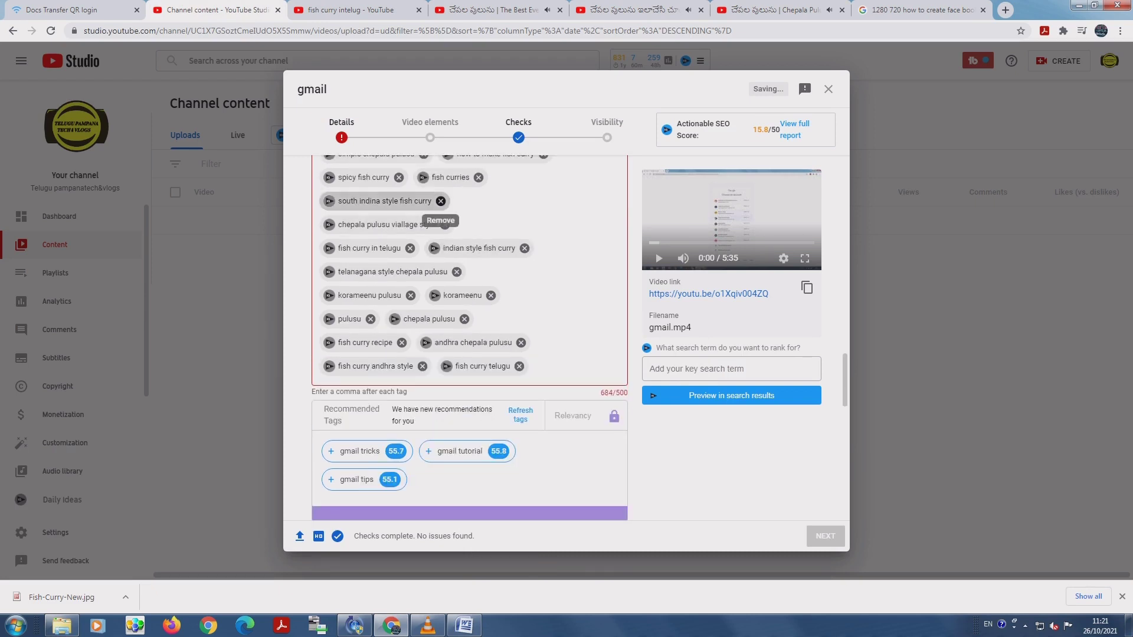
pyautogui.click(441, 201)
pyautogui.scroll(3, 440, 266)
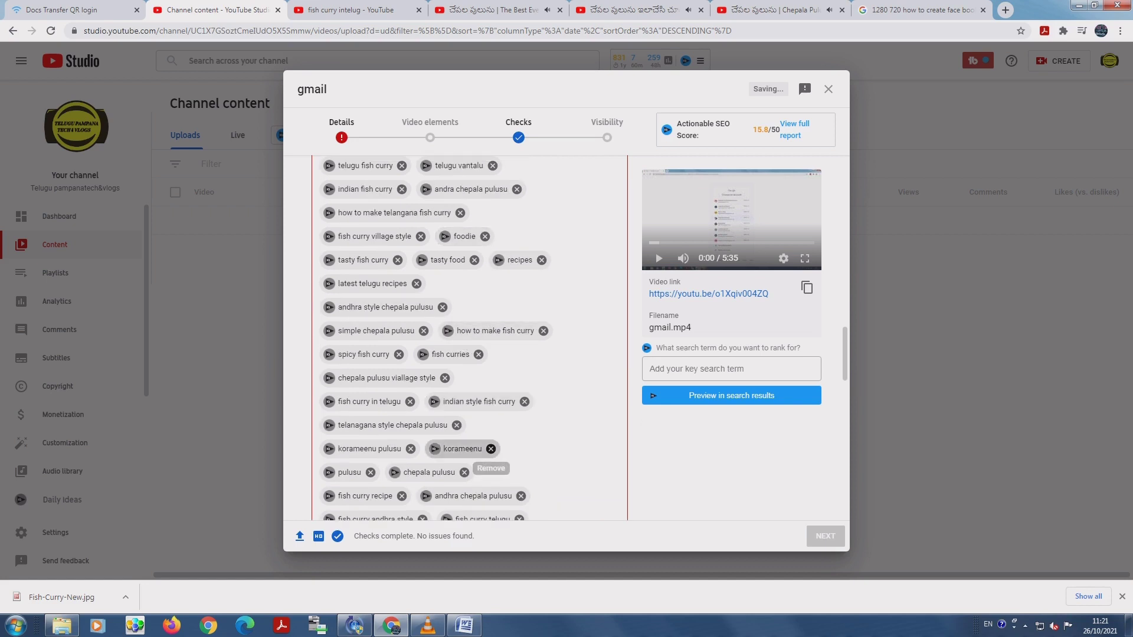
pyautogui.click(490, 448)
pyautogui.scroll(-2, 410, 401)
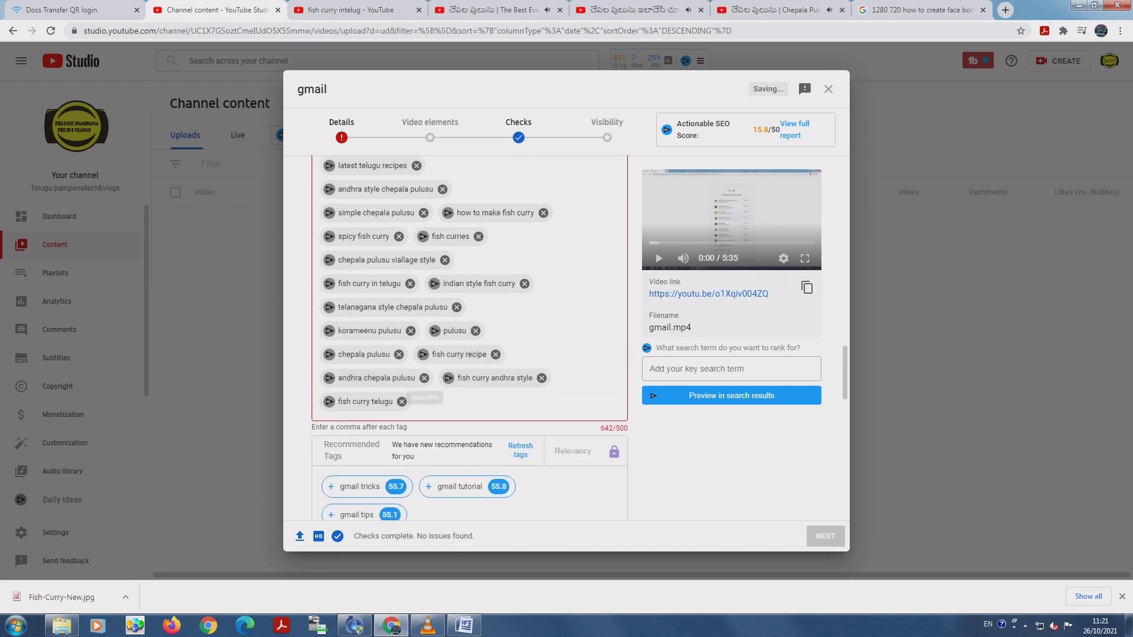
pyautogui.click(410, 330)
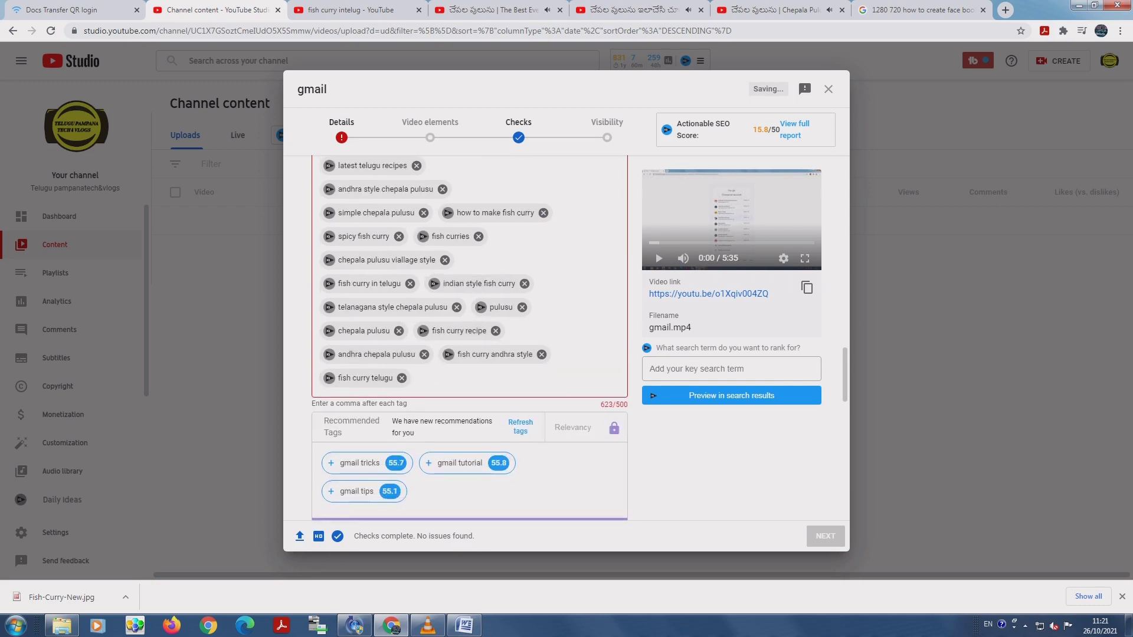
# Remove the tags "fish curries", "chepala pulusu viallage style", "telanagana style chepala pulusu", "andra chepala pulusu" and "how to make telangana fish curry".
pyautogui.click(479, 236)
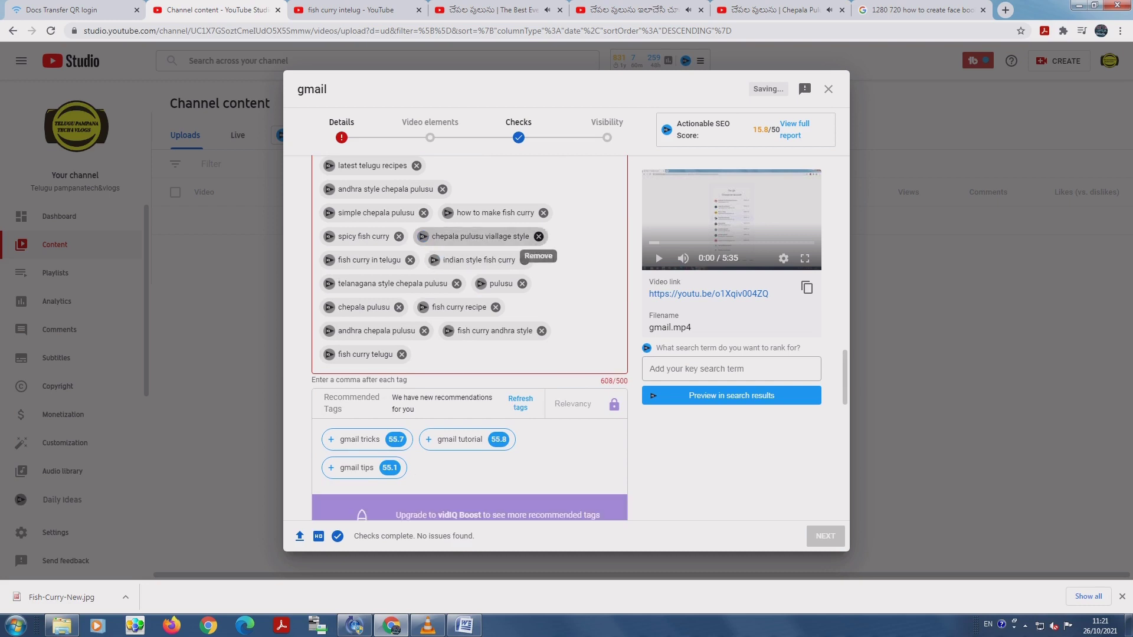
pyautogui.click(539, 236)
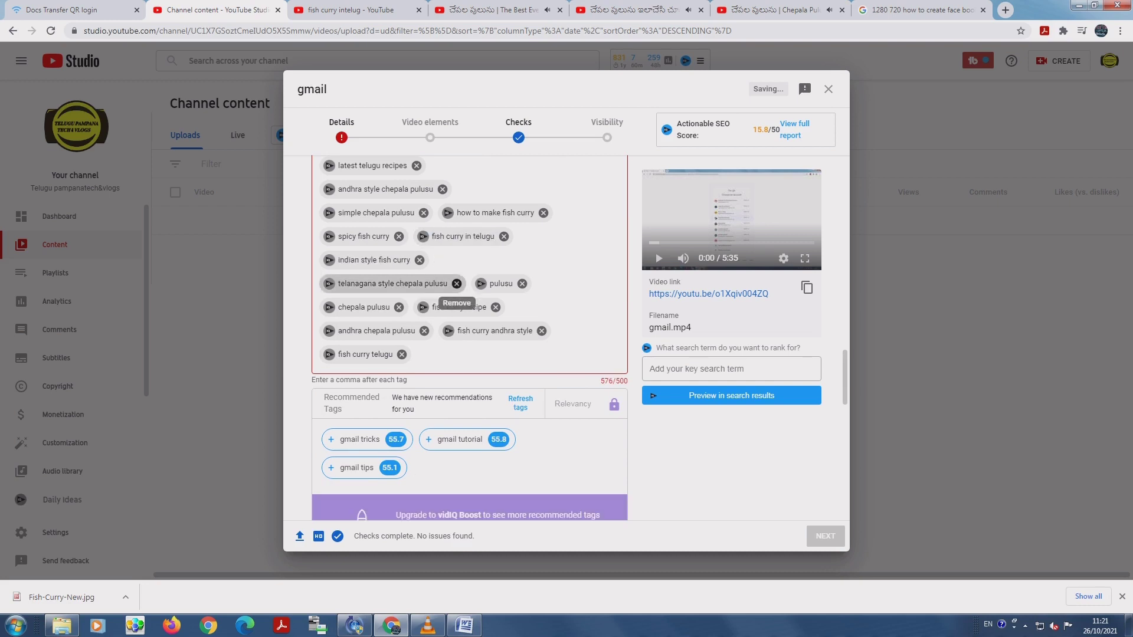
pyautogui.click(457, 283)
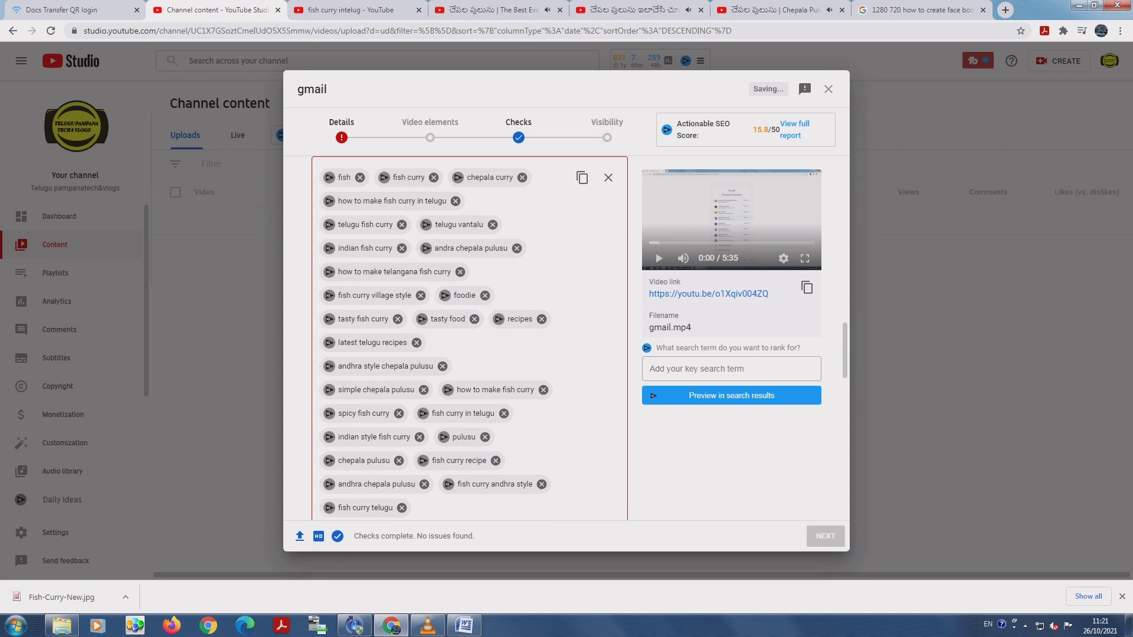
pyautogui.click(516, 248)
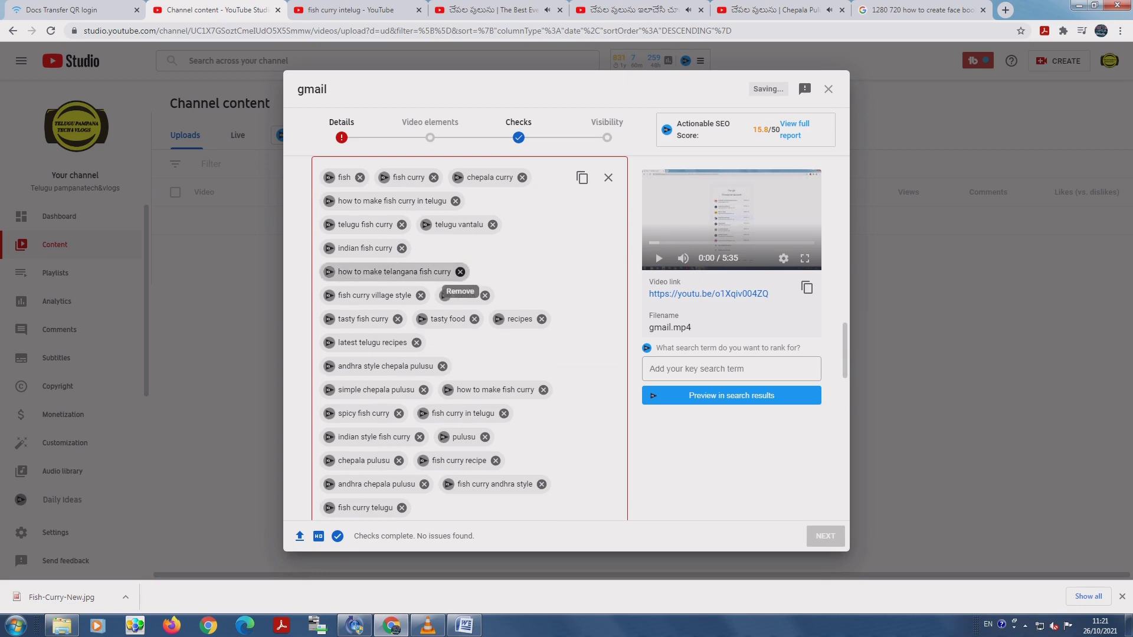
pyautogui.click(460, 271)
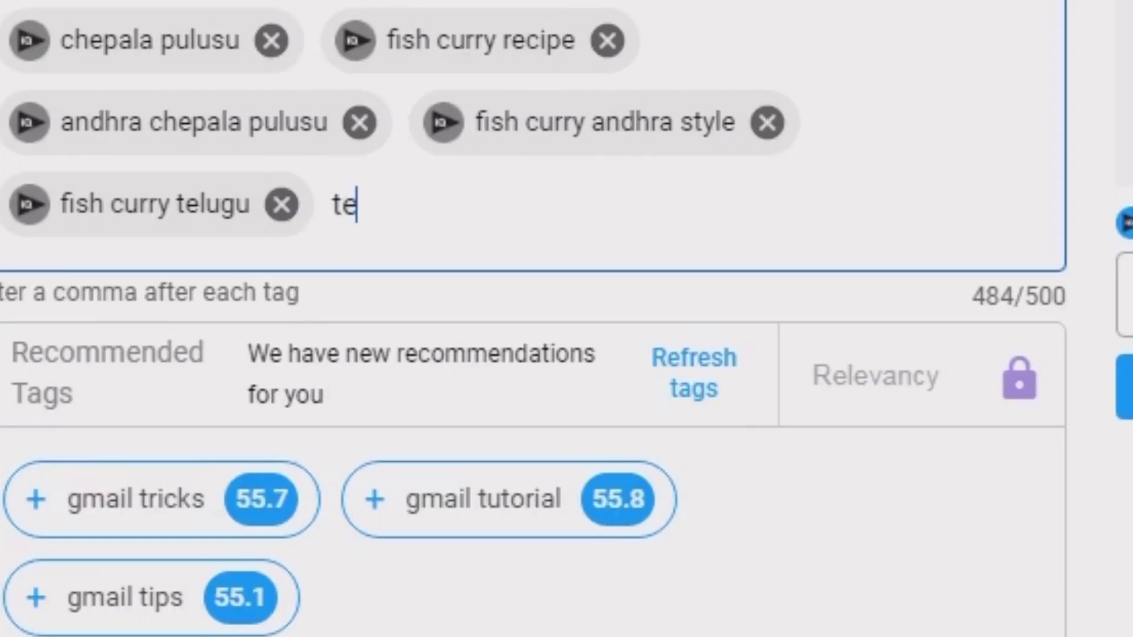
pyautogui.write('pacman')
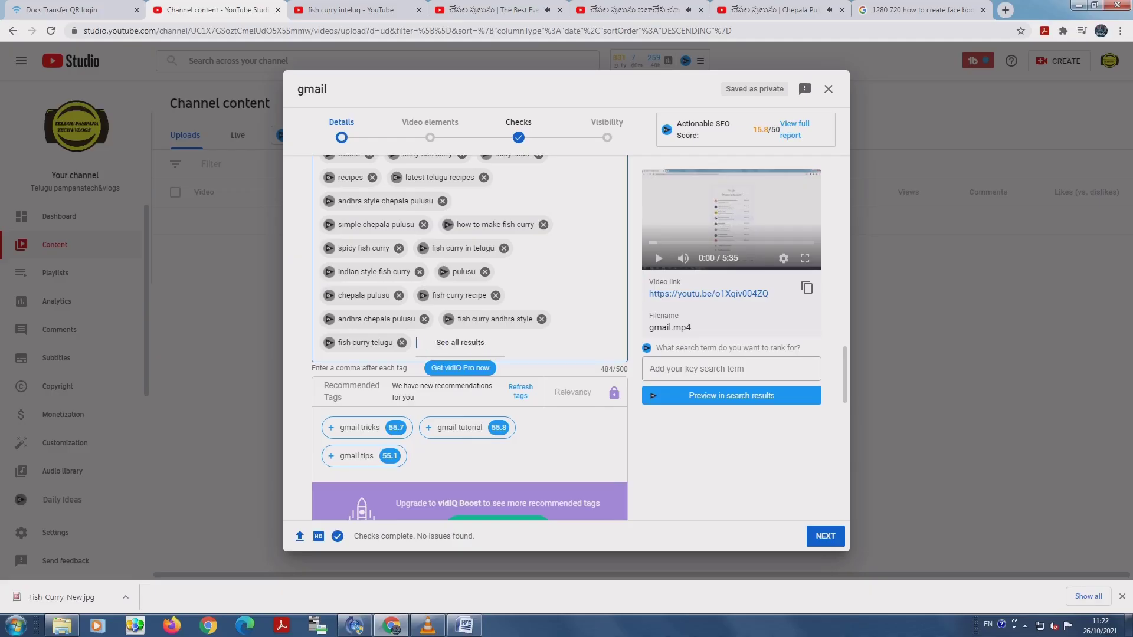
pyautogui.press('BackSpace')
pyautogui.write('telugu ')
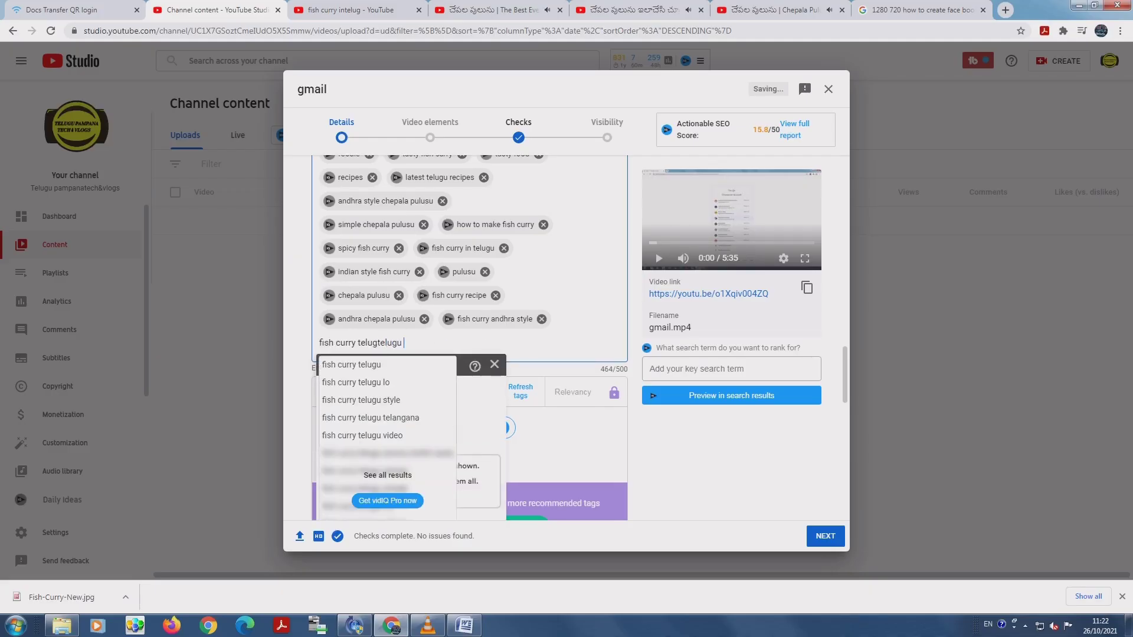
pyautogui.write('pa')
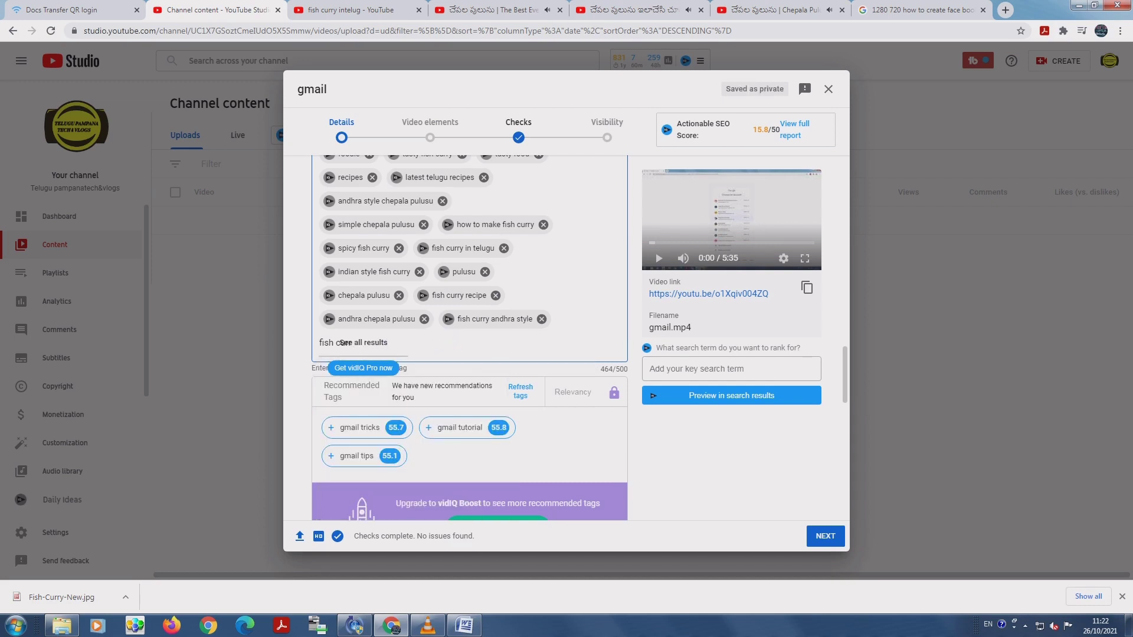
# Replace the unfinished tag entry with the channel-name tag "telugu pampanatech".
pyautogui.press('BackSpace')
pyautogui.press('BackSpace')
pyautogui.press('BackSpace')
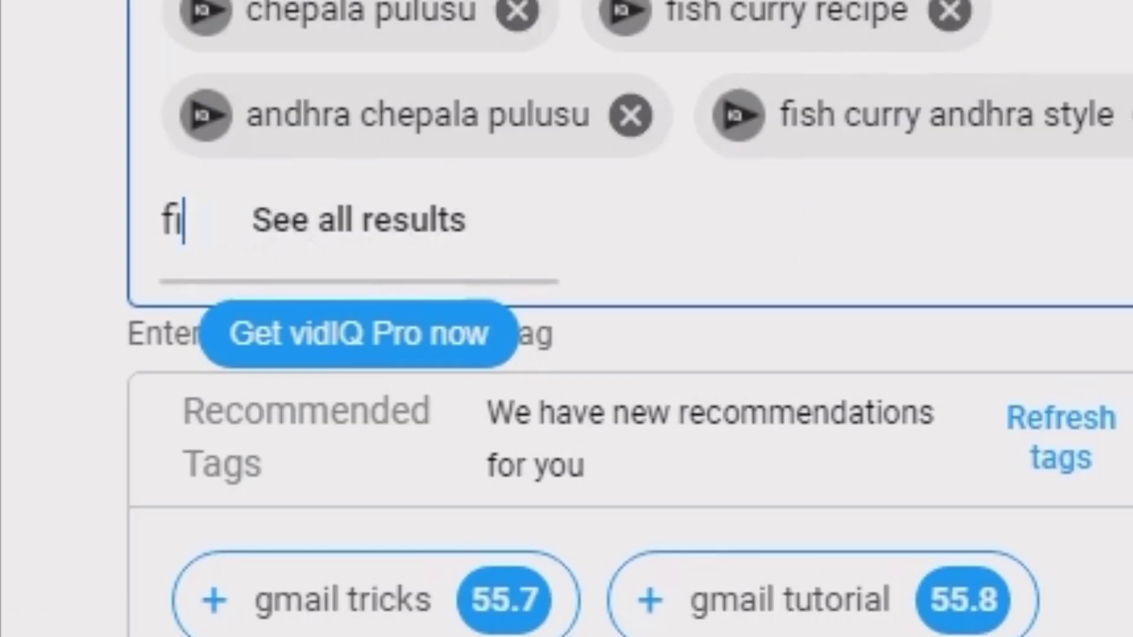
pyautogui.press('BackSpace')
pyautogui.press('BackSpace')
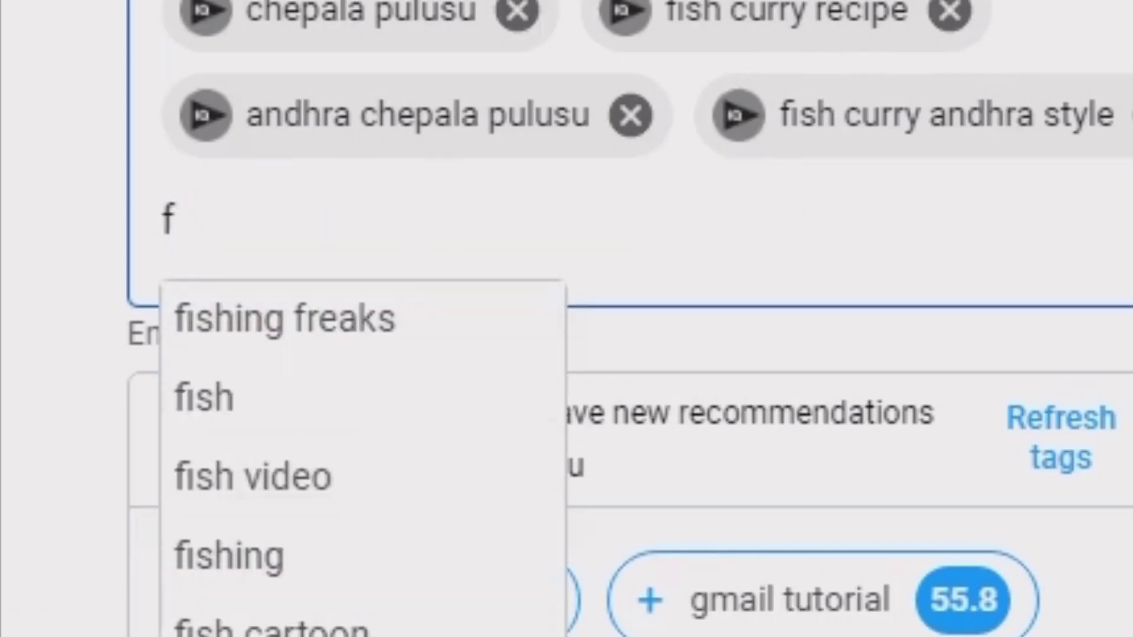
pyautogui.write('telugu ')
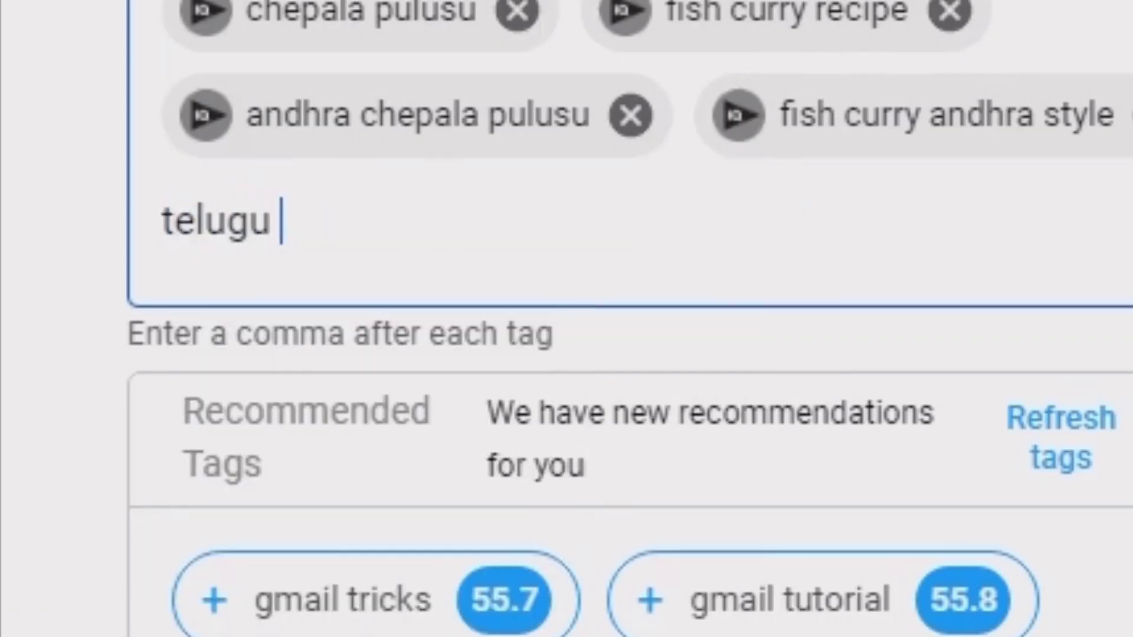
pyautogui.write('pampanatech')
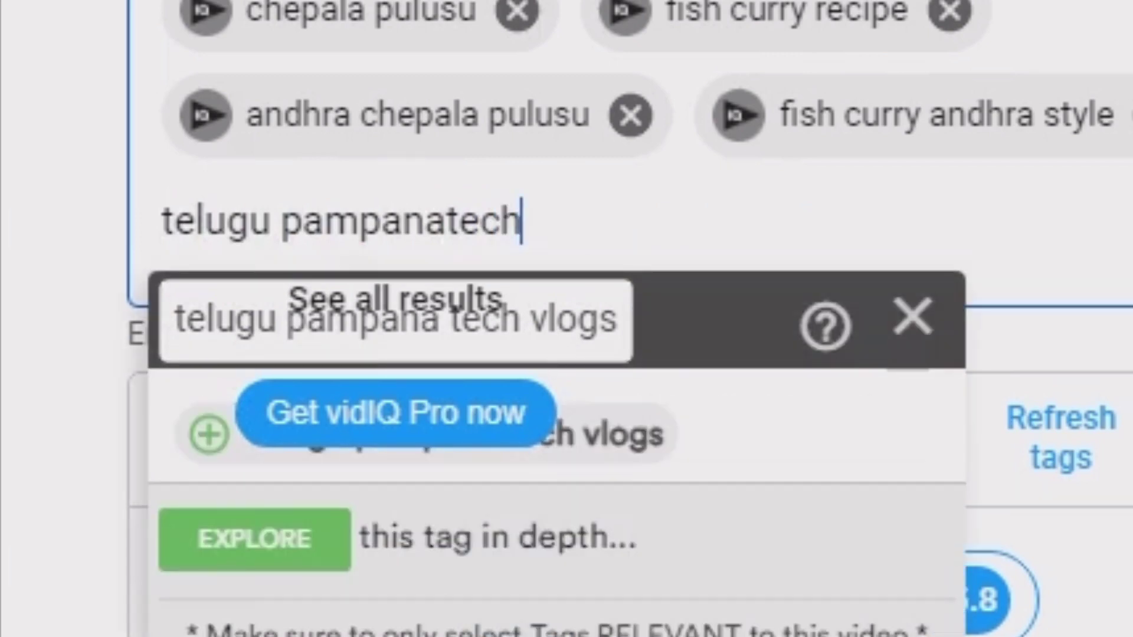
pyautogui.press('Return')
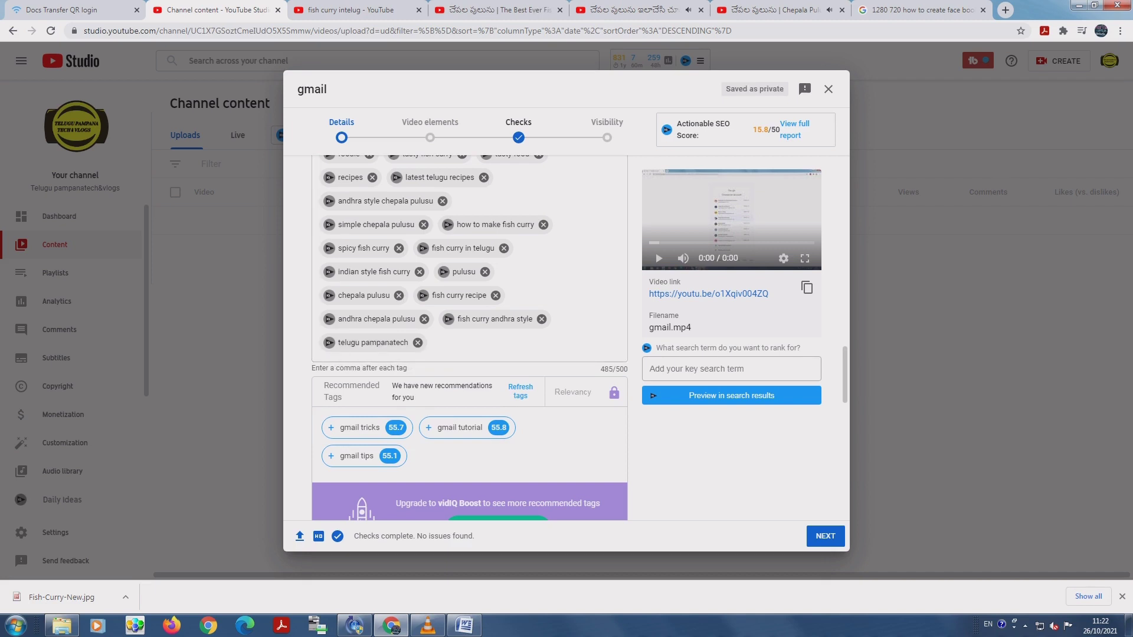
# Review the complete tag list of the gmail video from the first tag to the last.
pyautogui.scroll(15, 470, 337)
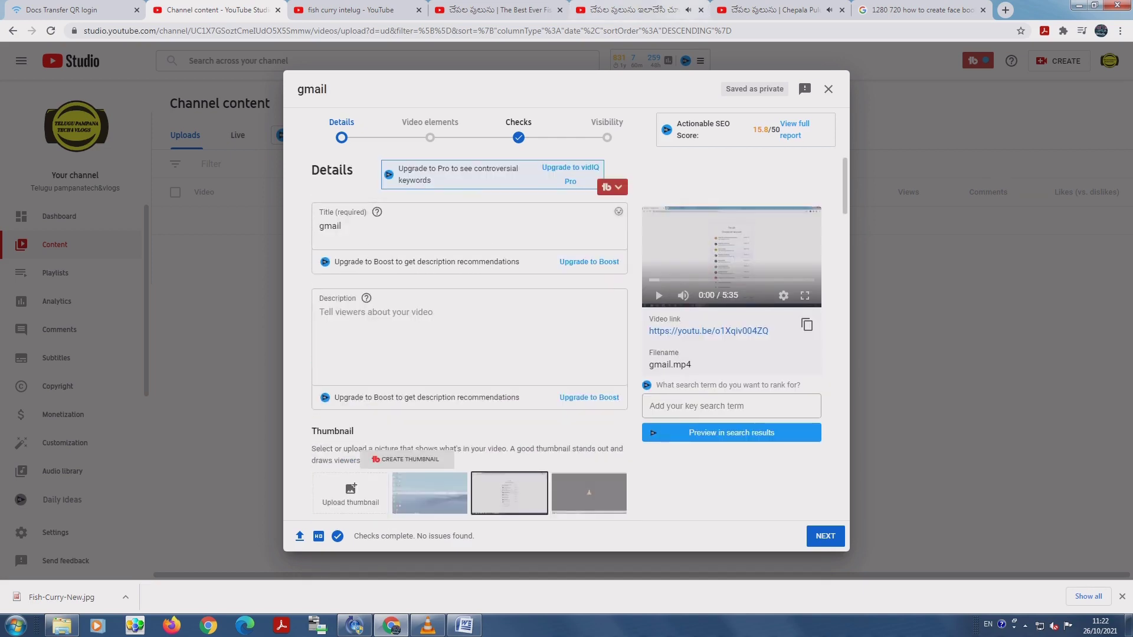
pyautogui.click(629, 10)
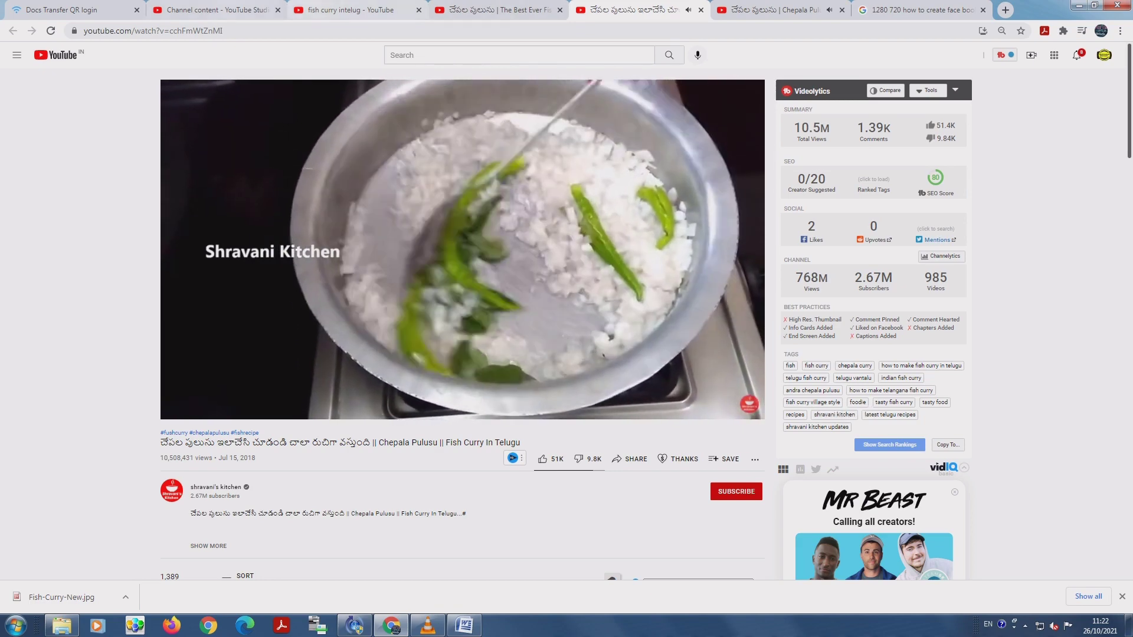
pyautogui.hotkey('ctrl', '2')
pyautogui.scroll(-10, 566, 337)
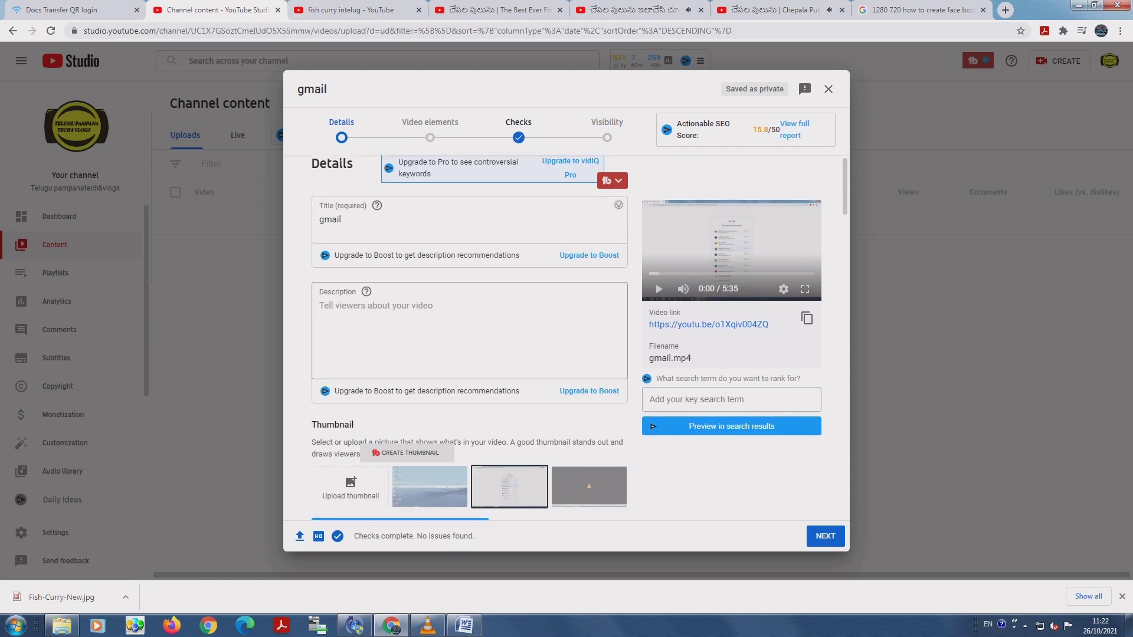
pyautogui.scroll(-6, 470, 336)
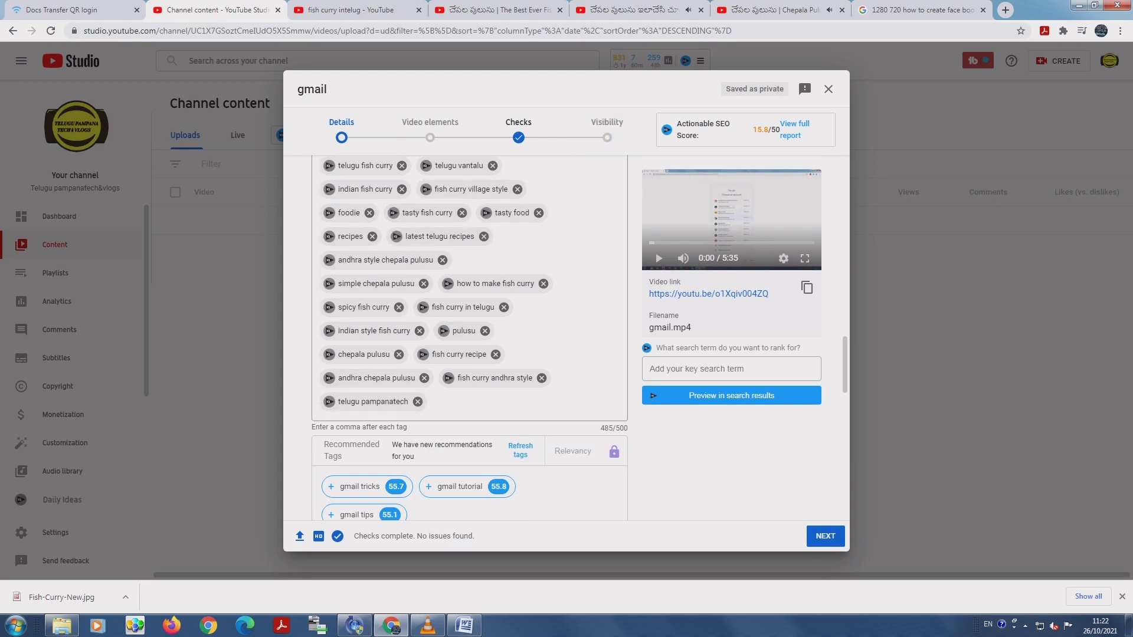
pyautogui.scroll(2, 469, 337)
pyautogui.scroll(1, 399, 413)
pyautogui.scroll(-2, 399, 413)
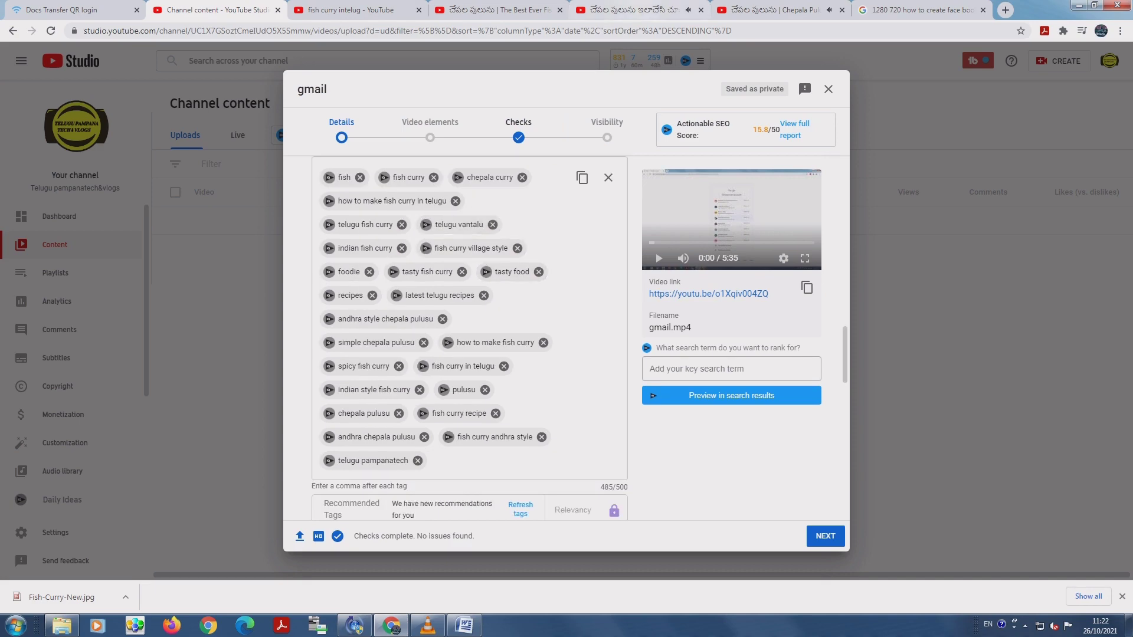
# Show the search rankings for the tags of the Vismai Food fish curry video.
pyautogui.click(627, 10)
pyautogui.click(492, 10)
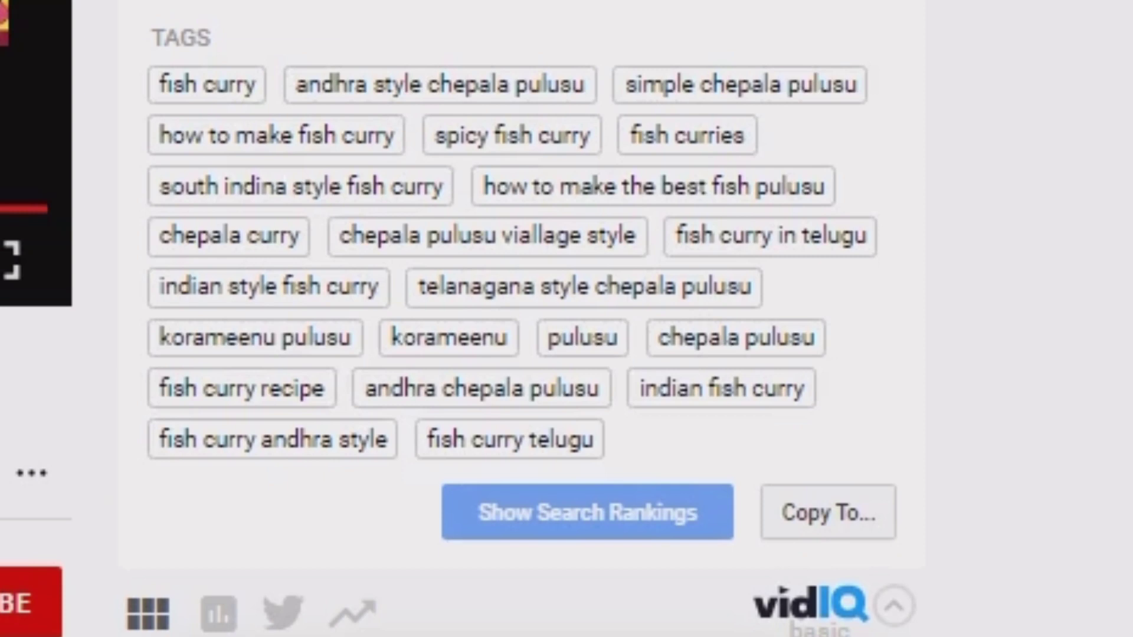
pyautogui.click(889, 469)
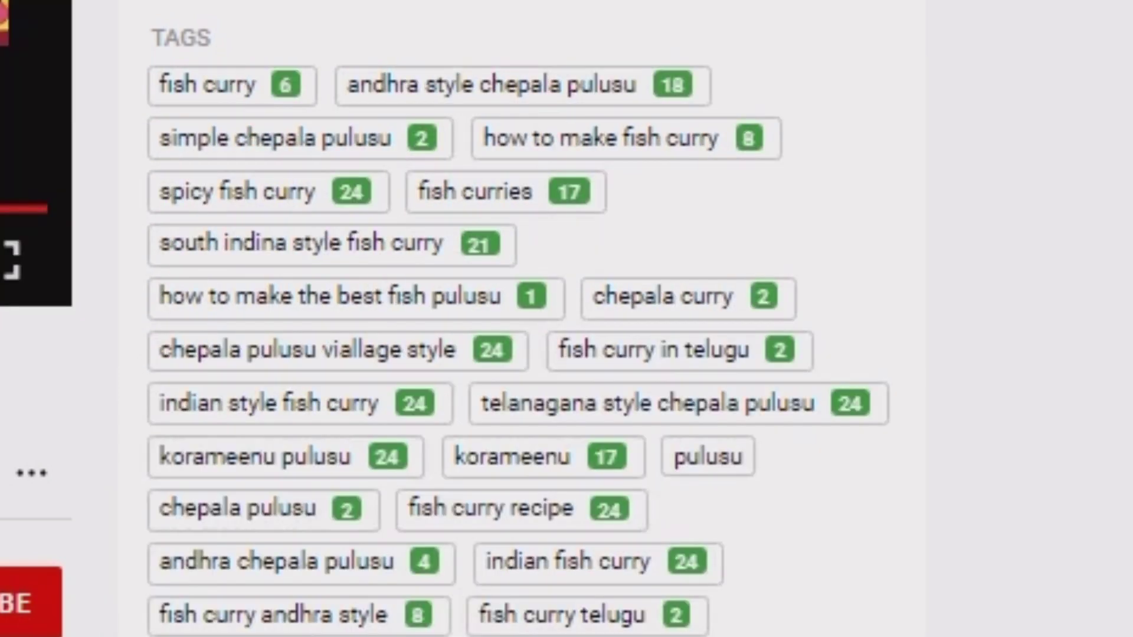
pyautogui.scroll(-1, 519, 319)
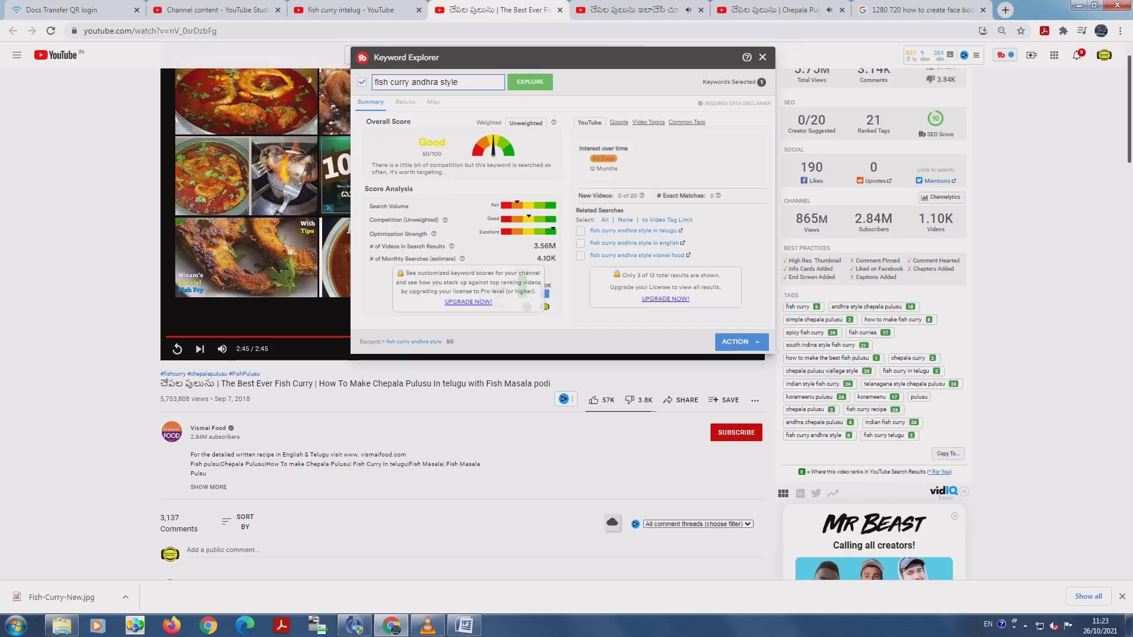
# Check the keyword scores of the tags "fish curry andhra style", "indian style fish curry", "how to make the best fish pulusu" and "chepala curry".
pyautogui.moveTo(421, 153); pyautogui.dragTo(442, 153)
pyautogui.click(762, 57)
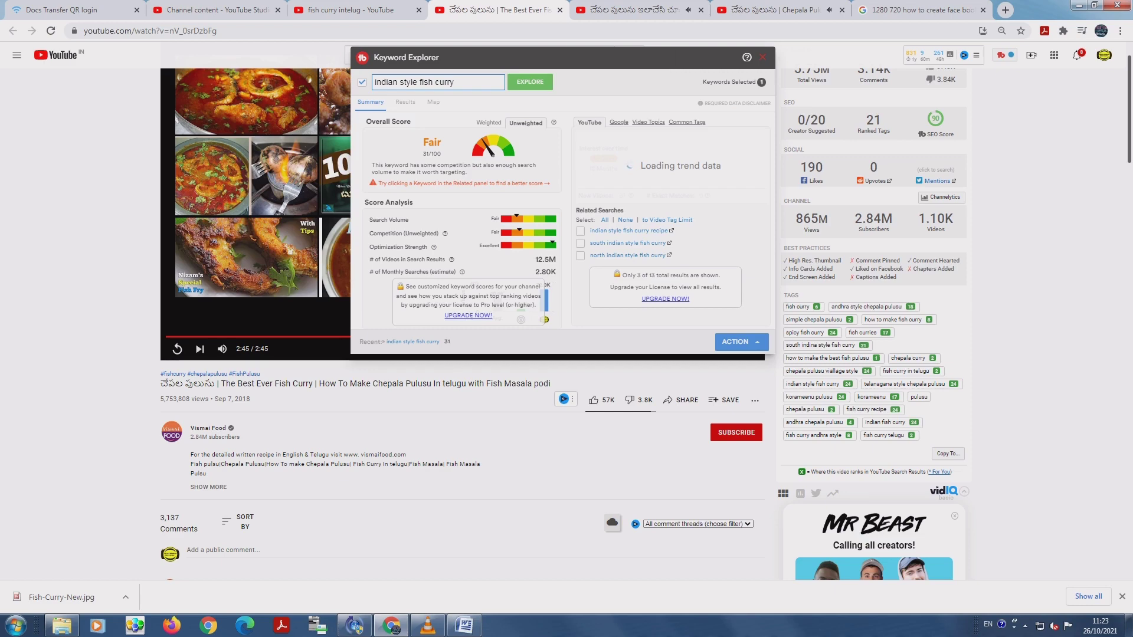
pyautogui.click(762, 56)
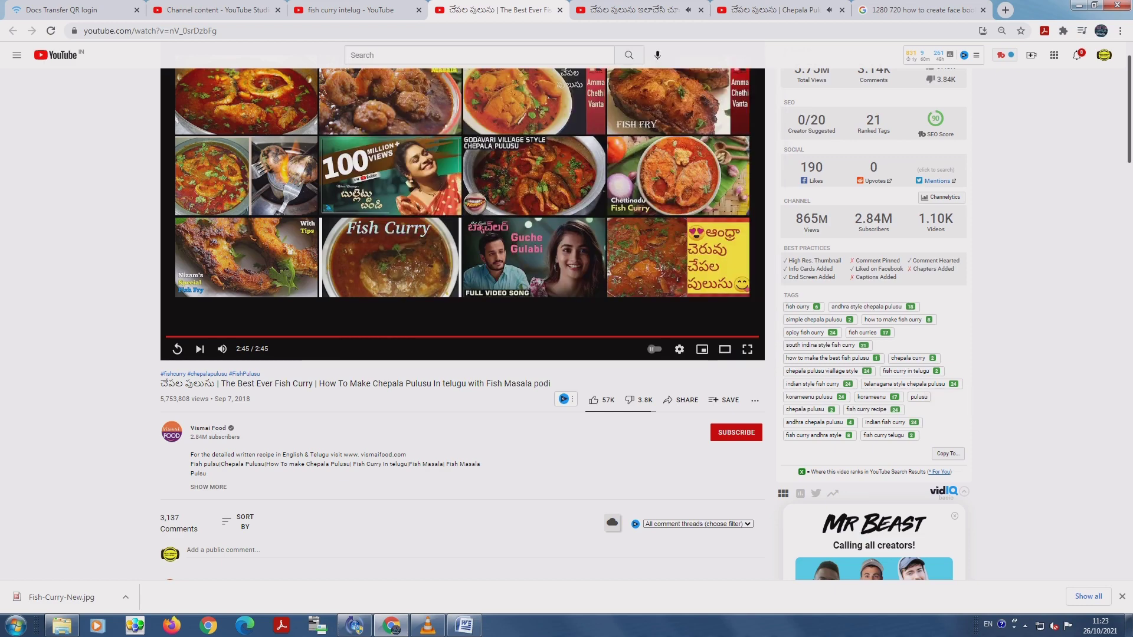
pyautogui.click(877, 359)
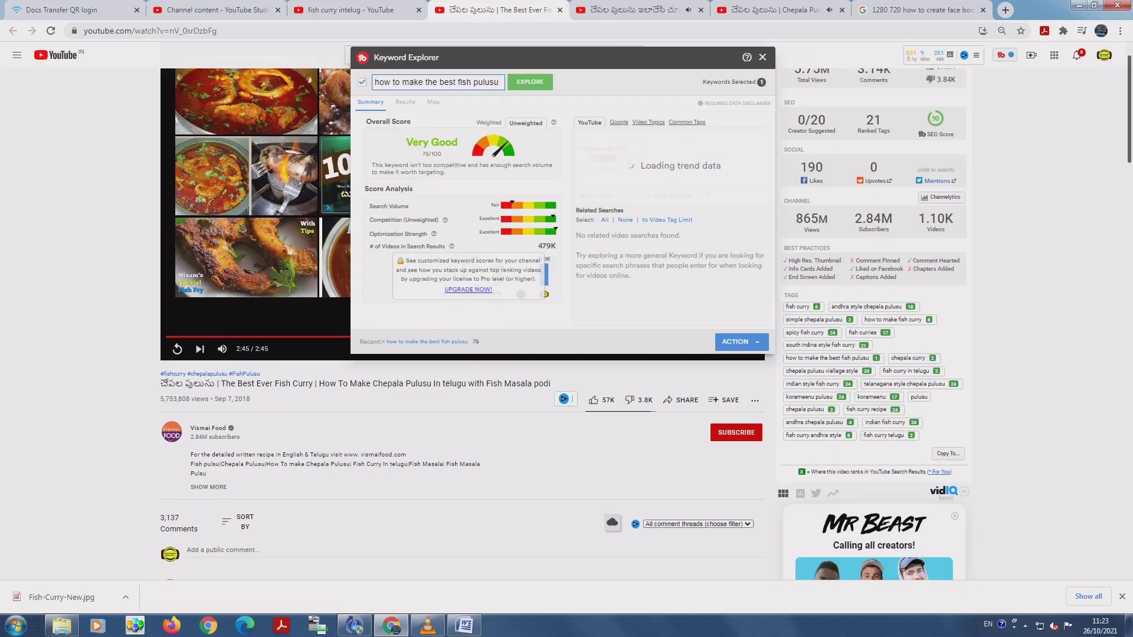
pyautogui.press('Escape')
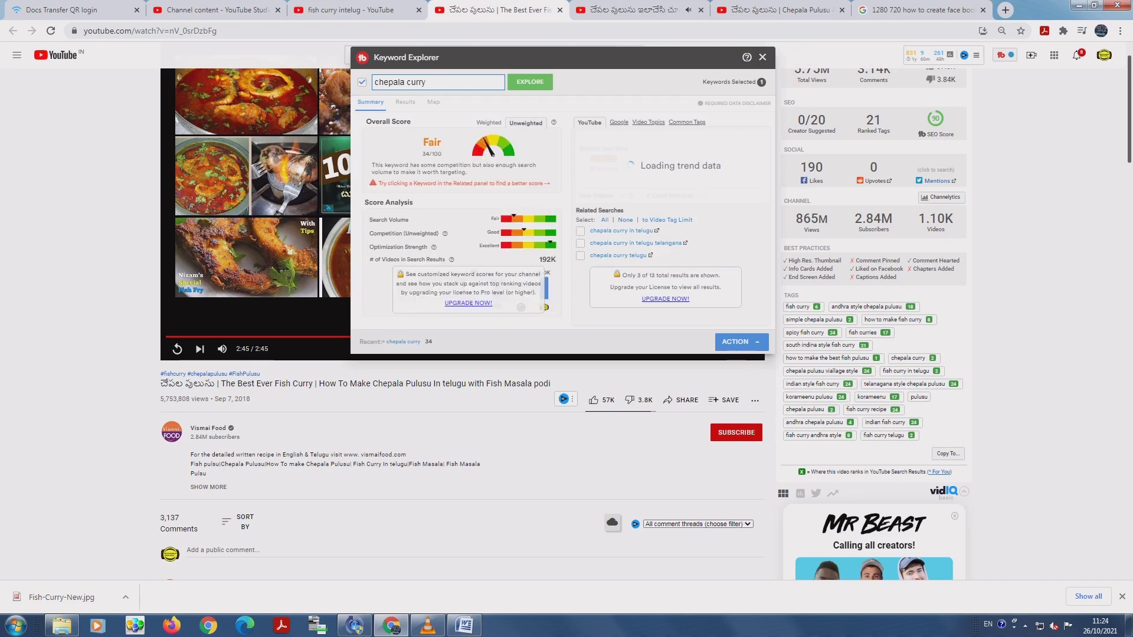
pyautogui.click(761, 57)
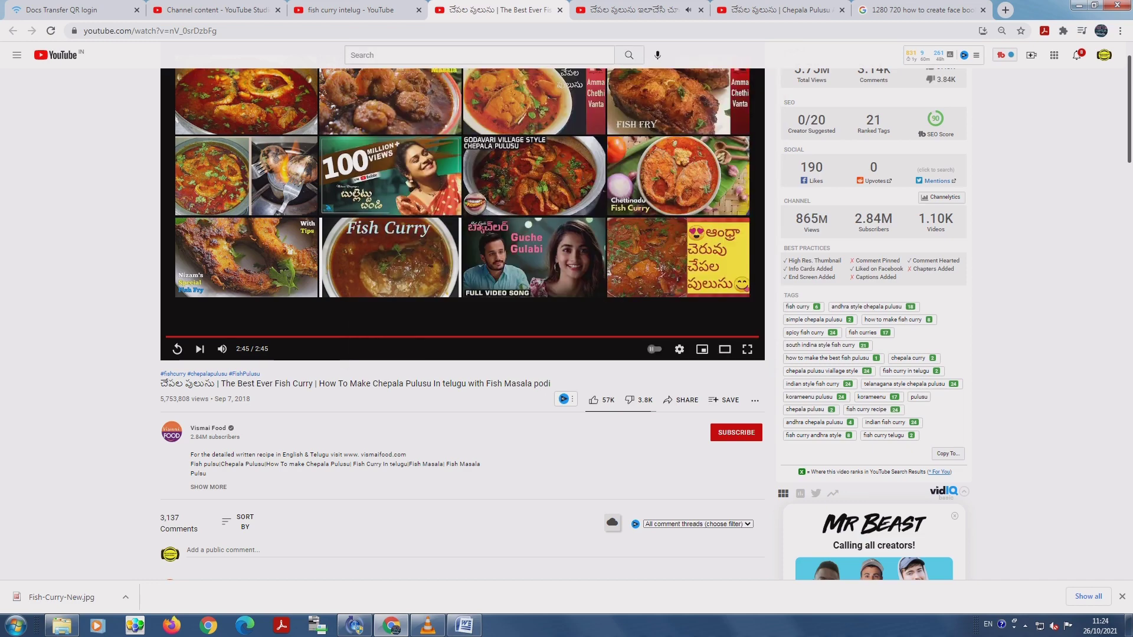
# Copy the full title of the Vismai Food video "The Best Ever Fish Curry" to the clipboard.
pyautogui.click(210, 9)
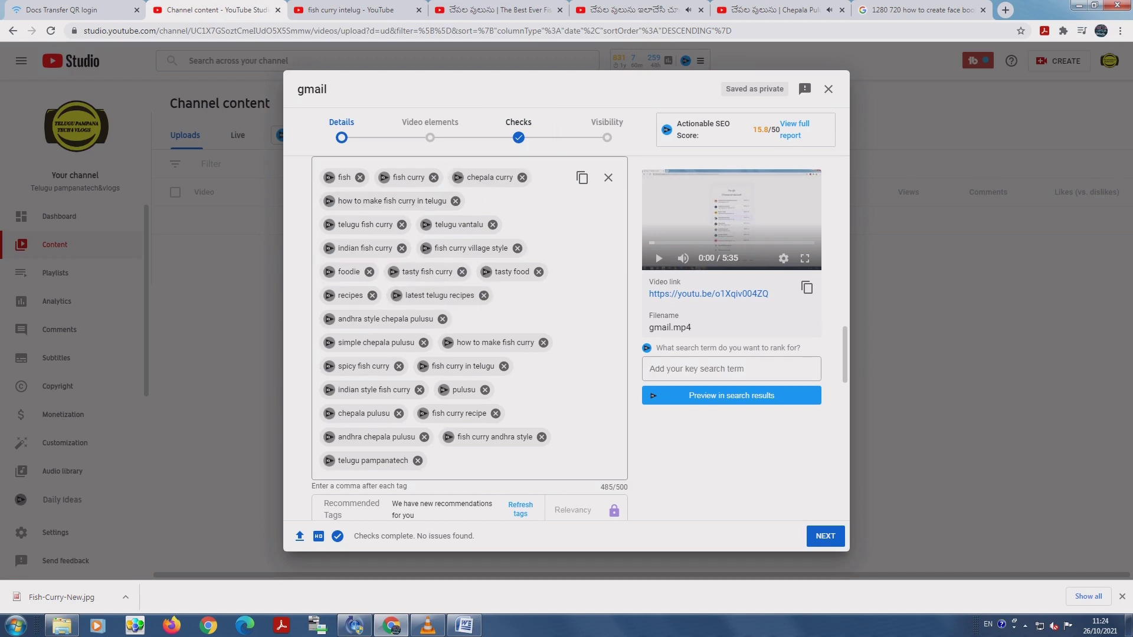
pyautogui.scroll(16, 469, 336)
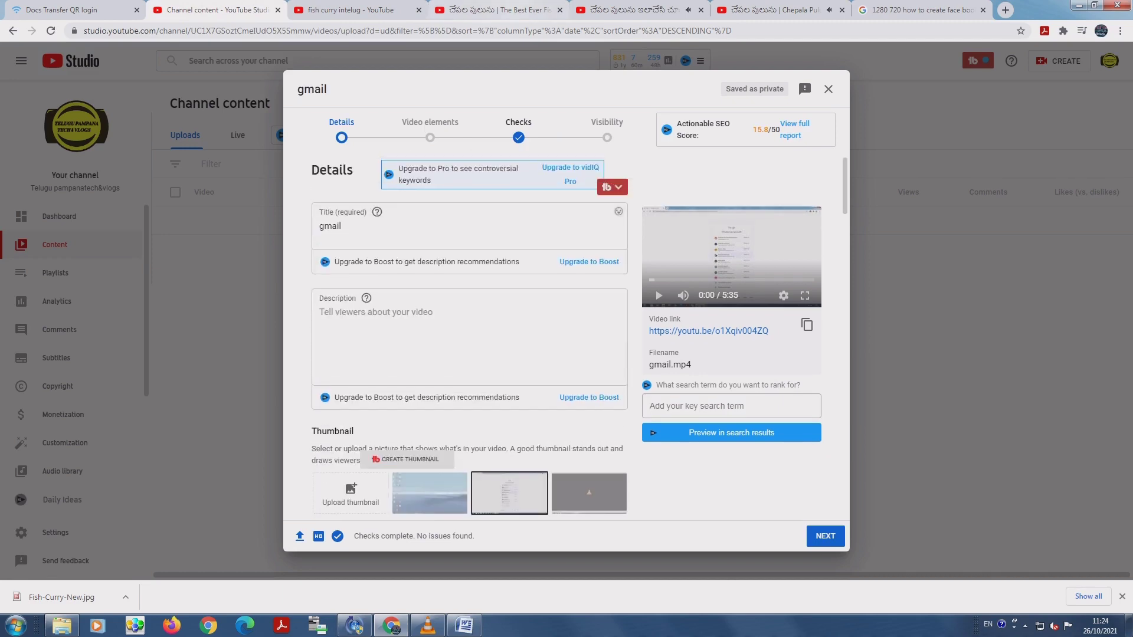
pyautogui.click(509, 9)
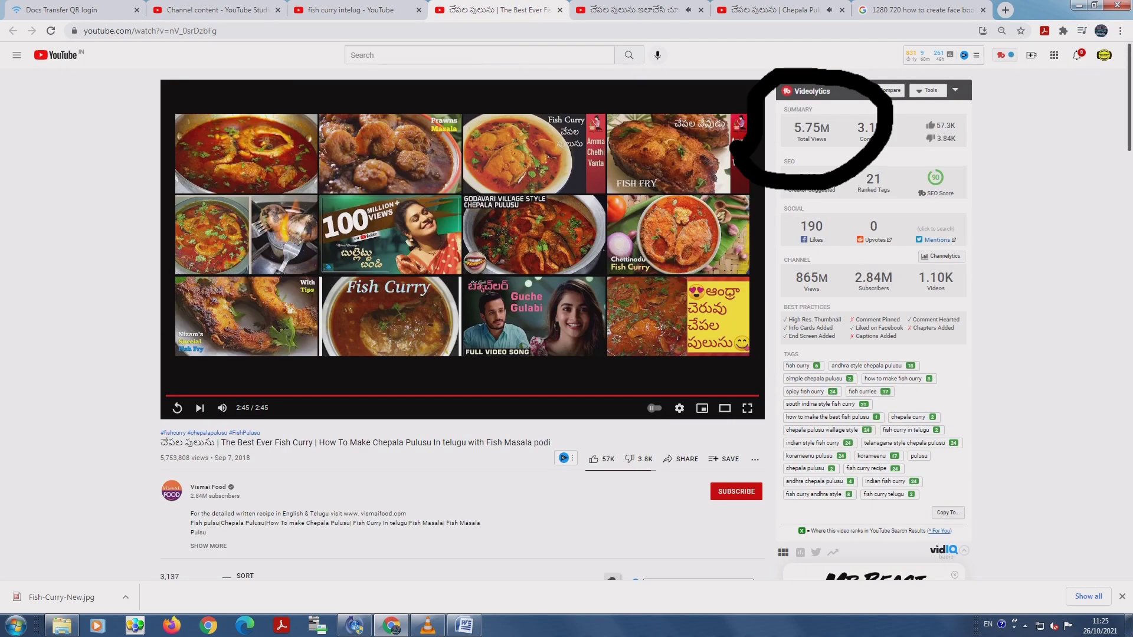
pyautogui.moveTo(160, 442)
pyautogui.mouseDown()
pyautogui.moveTo(195, 442)
pyautogui.moveTo(209, 458)
pyautogui.moveTo(236, 442)
pyautogui.moveTo(388, 443)
pyautogui.moveTo(250, 459)
pyautogui.moveTo(550, 442)
pyautogui.mouseUp()
pyautogui.hotkey('ctrl', 'c')
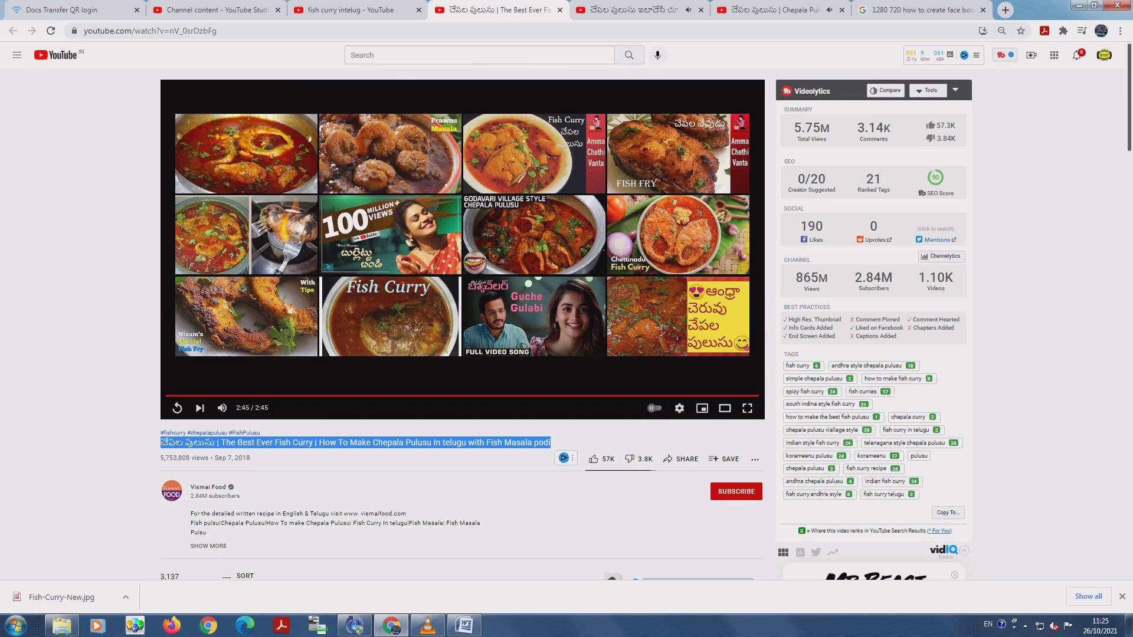
pyautogui.rightClick(551, 442)
pyautogui.click(570, 455)
# Replace the title "gmail" of the uploaded video in YouTube Studio with the copied Vismai Food title.
pyautogui.click(330, 10)
pyautogui.click(253, 10)
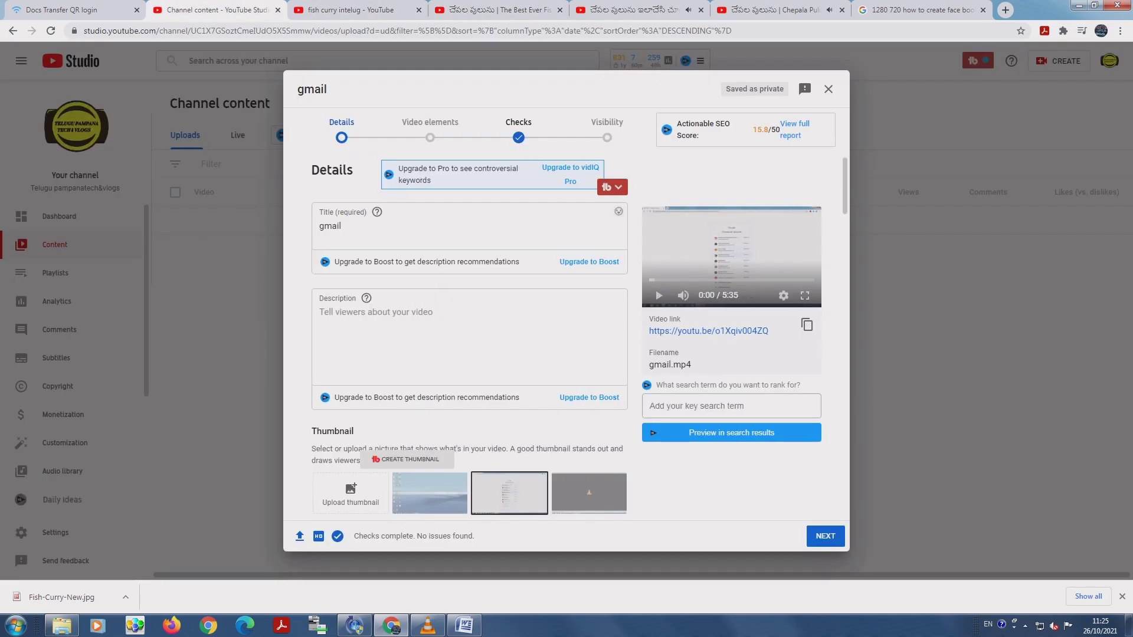
pyautogui.click(359, 229)
pyautogui.doubleClick(359, 229)
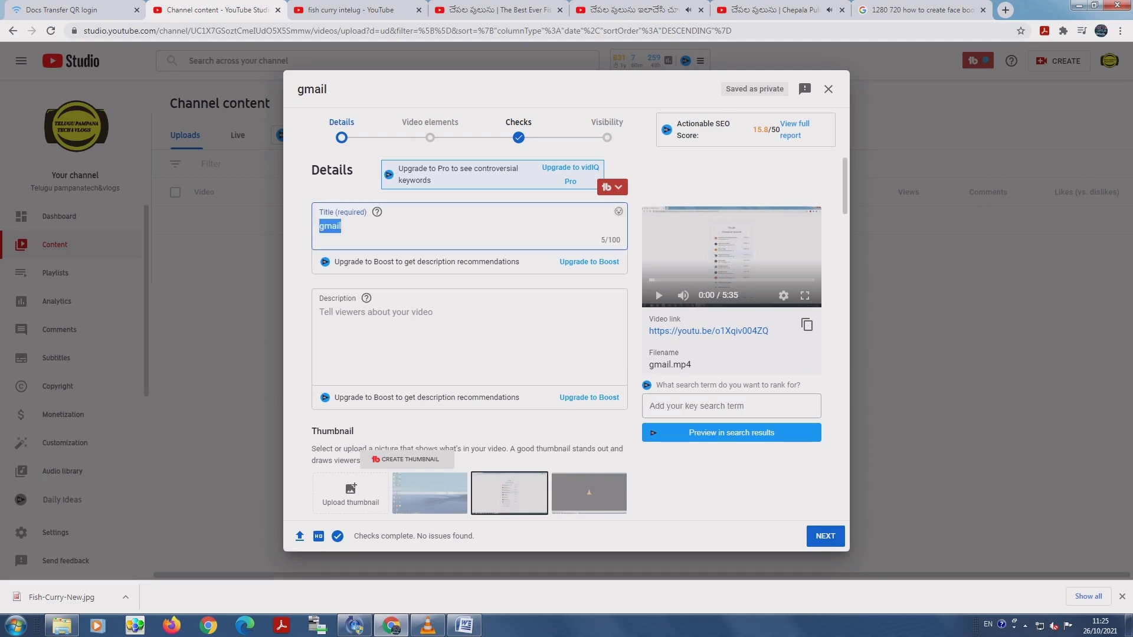
pyautogui.rightClick(359, 229)
pyautogui.click(389, 266)
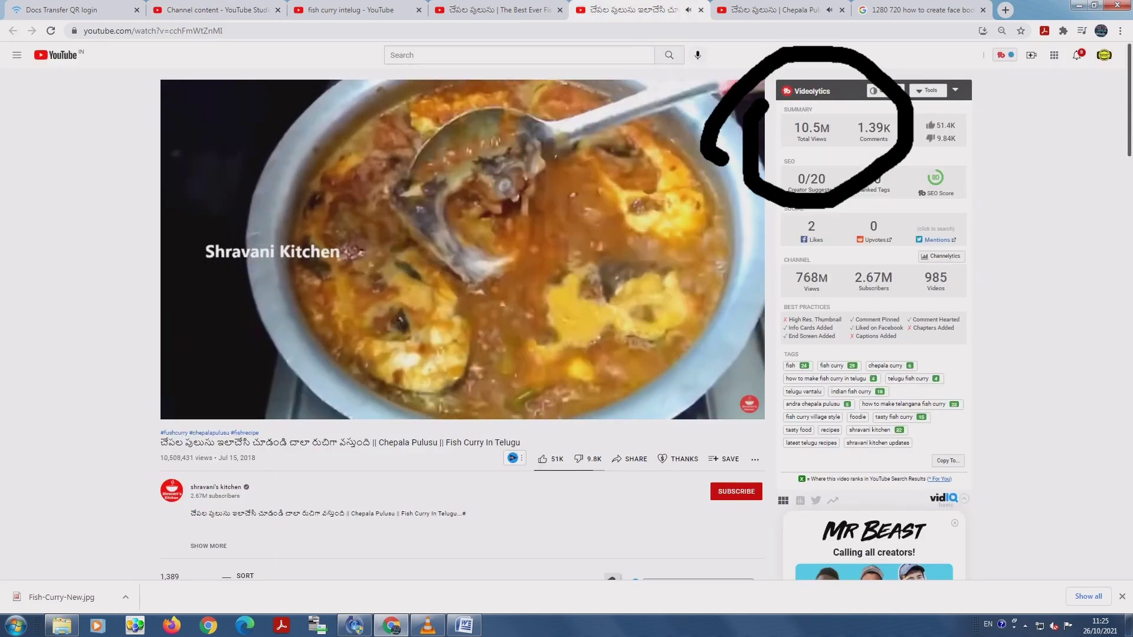
# Copy the full title of the shravani's kitchen video "Chepala Pulusu || Fish Curry In Telugu" to the clipboard.
pyautogui.moveTo(794, 127); pyautogui.dragTo(820, 127)
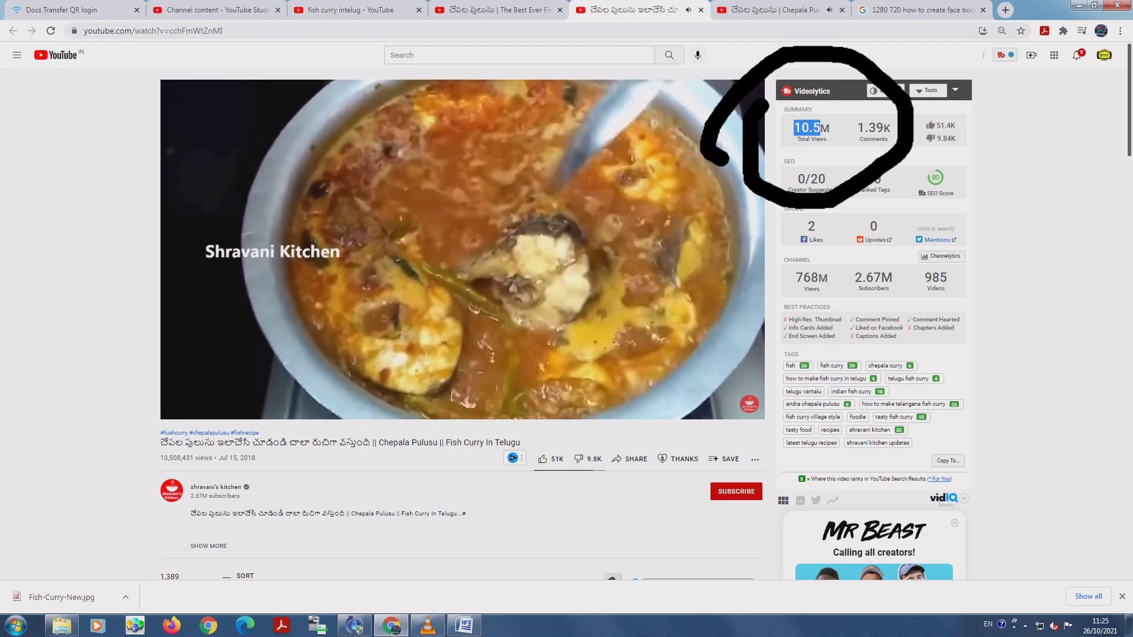
pyautogui.moveTo(161, 443)
pyautogui.mouseDown()
pyautogui.moveTo(519, 458)
pyautogui.moveTo(520, 443)
pyautogui.mouseUp()
pyautogui.rightClick(512, 447)
pyautogui.click(534, 455)
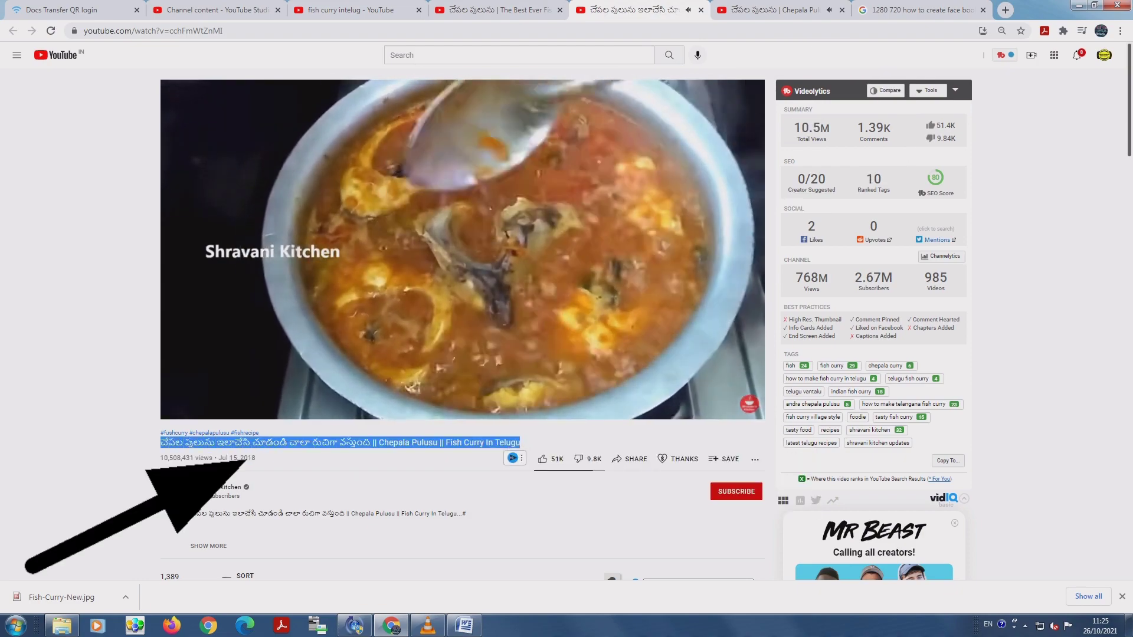
# Append the copied shravani's kitchen title to the end of the uploaded video's title in YouTube Studio.
pyautogui.click(235, 10)
pyautogui.rightClick(473, 246)
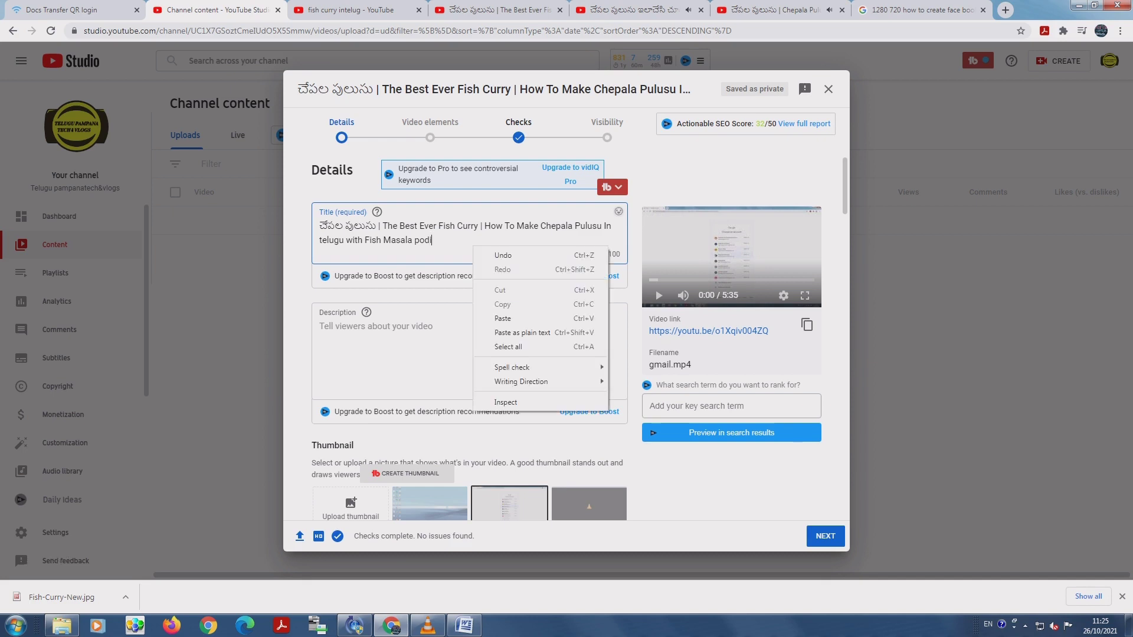
pyautogui.click(502, 319)
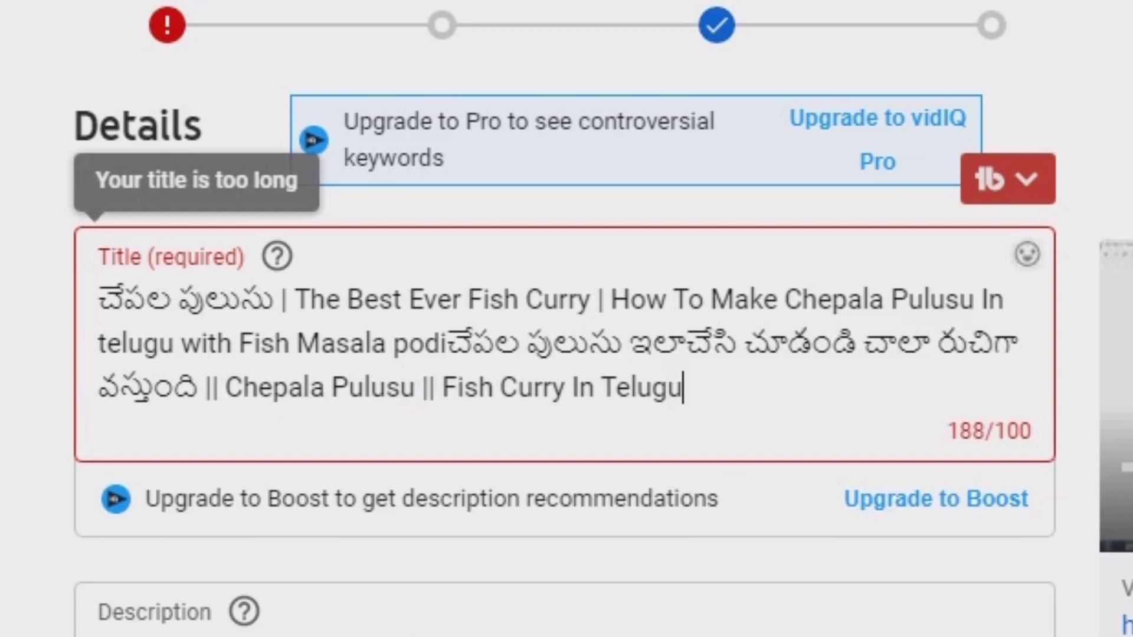
# Move the phrase "చేపల పులుసు ఇలాచేసి చూడండి చాలా రుచిగా" to the start of the title, replacing the opening Telugu words.
pyautogui.moveTo(446, 343); pyautogui.dragTo(1024, 343)
pyautogui.rightClick(929, 348)
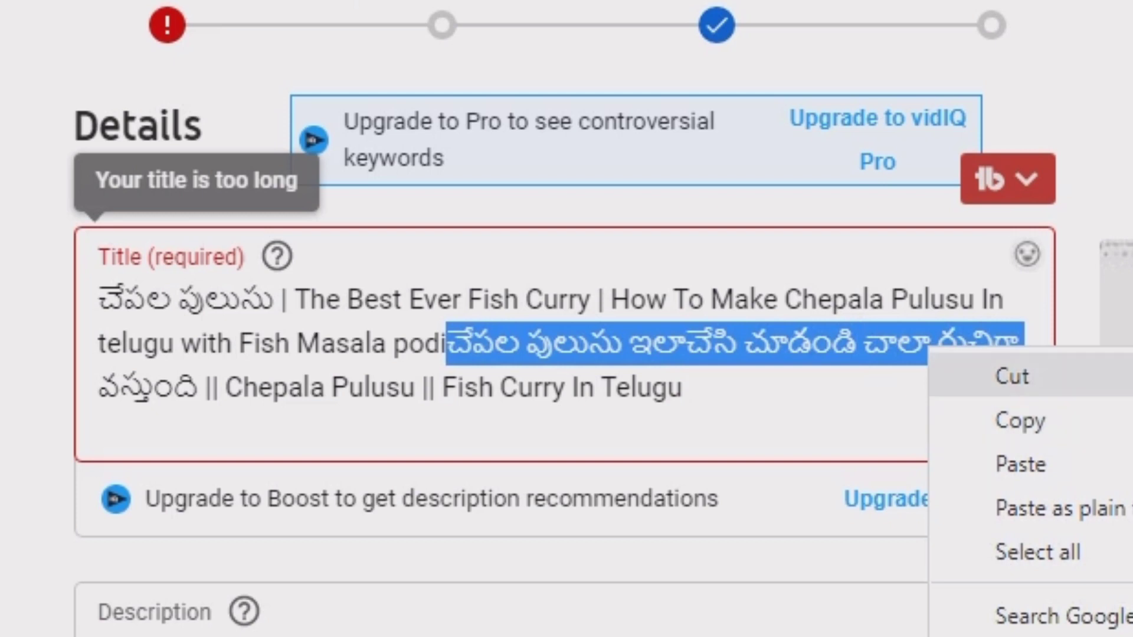
pyautogui.click(1012, 375)
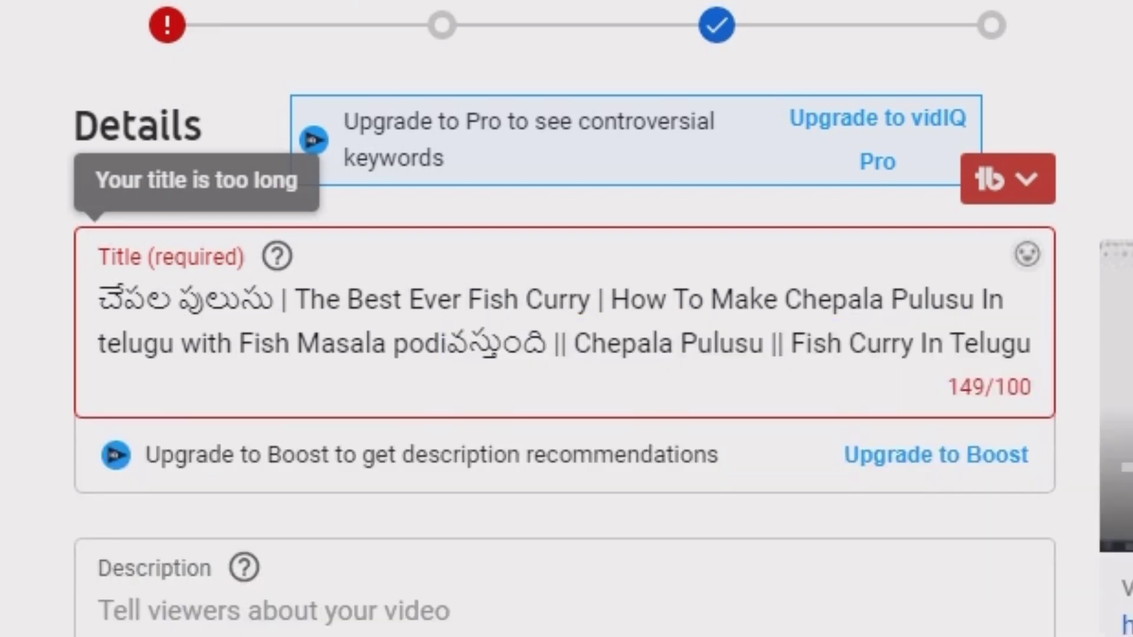
pyautogui.moveTo(281, 299); pyautogui.dragTo(98, 299)
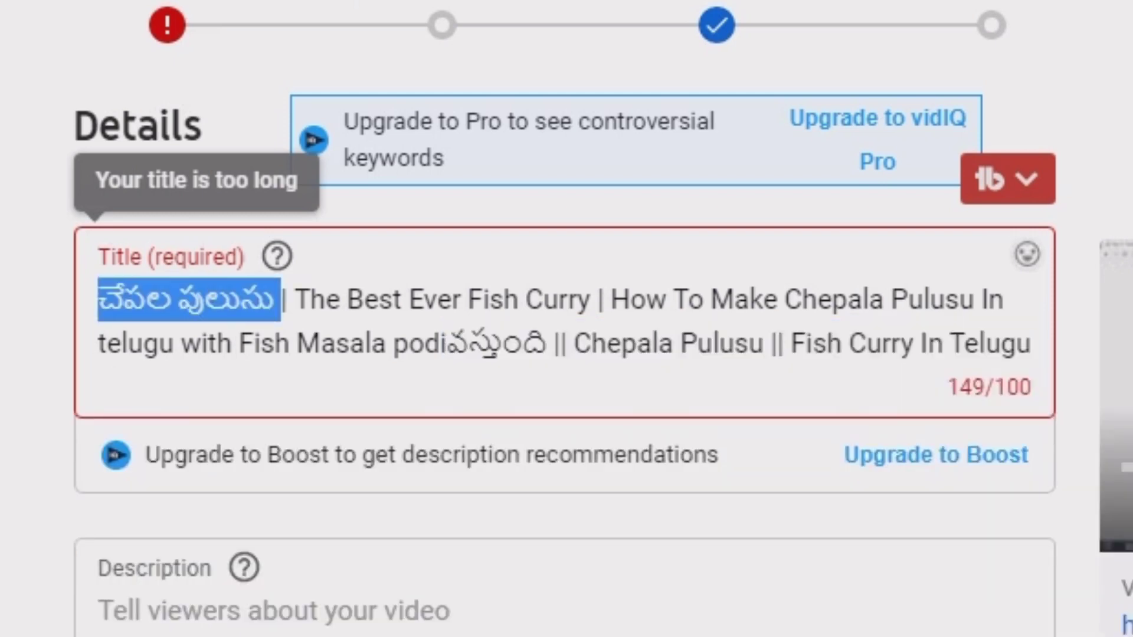
pyautogui.hotkey('ctrl', 'v')
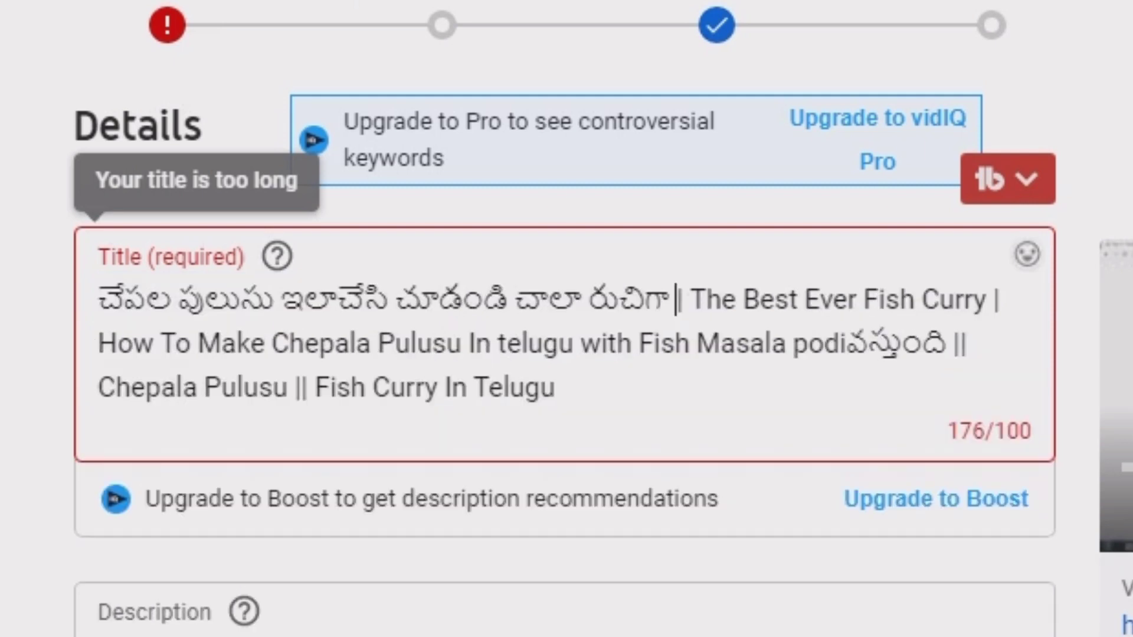
# Cut the leftover word "వస్తుంది" after "Fish Masala podi" out of the title.
pyautogui.moveTo(847, 343); pyautogui.dragTo(945, 343)
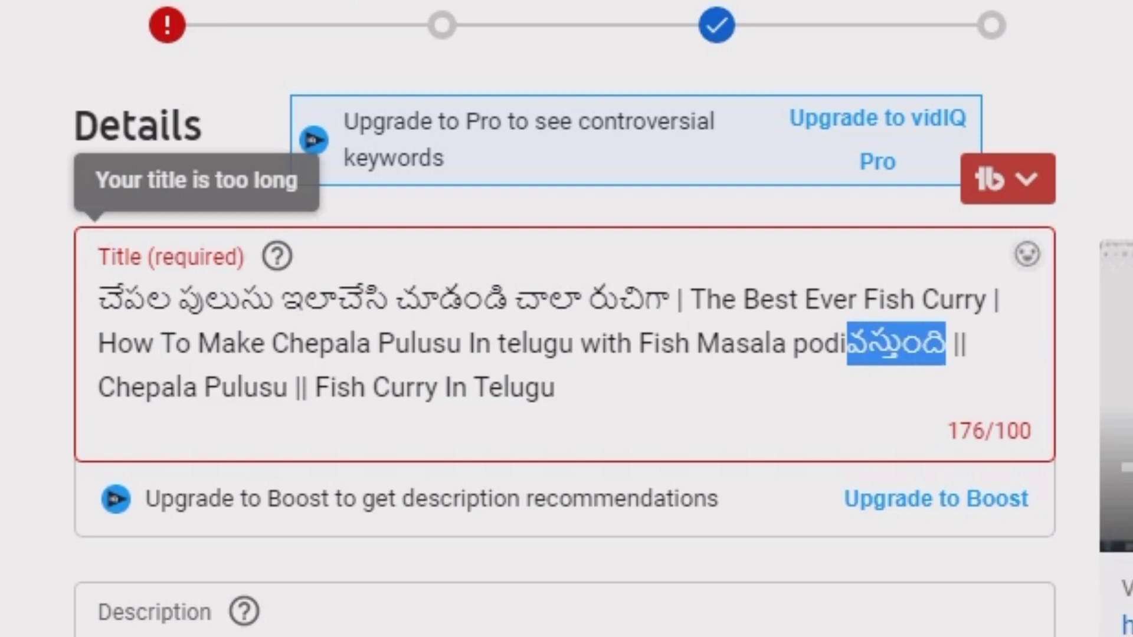
pyautogui.rightClick(922, 359)
pyautogui.click(1007, 382)
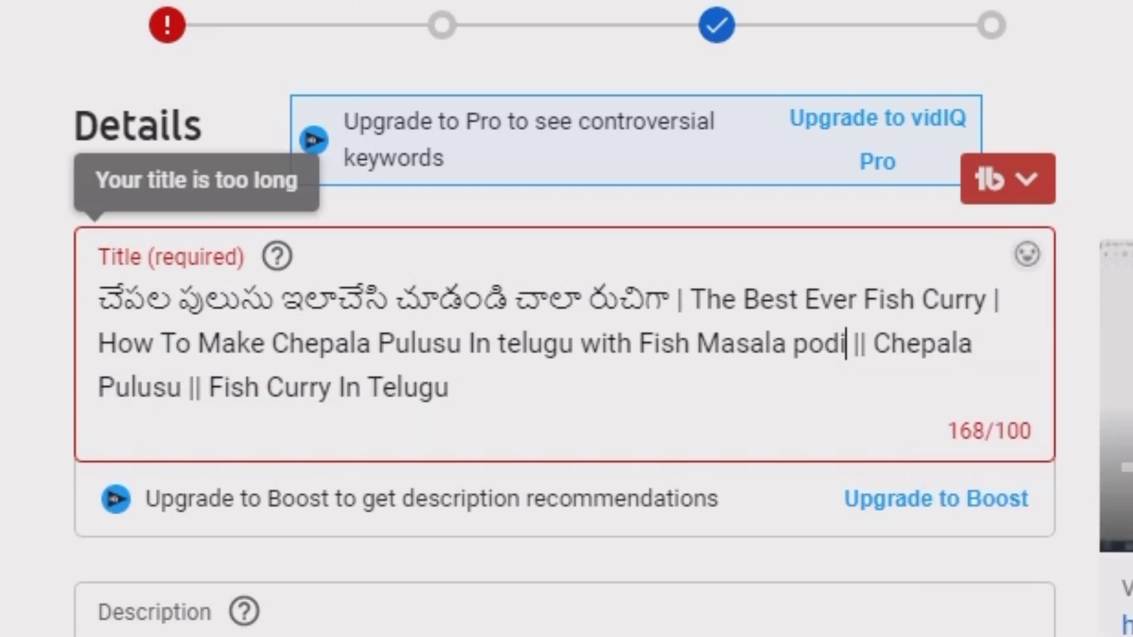
# Paste the cut word "వస్తుంది" after "చాలా రుచిగా" in the opening Telugu phrase of the title.
pyautogui.click(669, 299)
pyautogui.hotkey('ctrl', 'v')
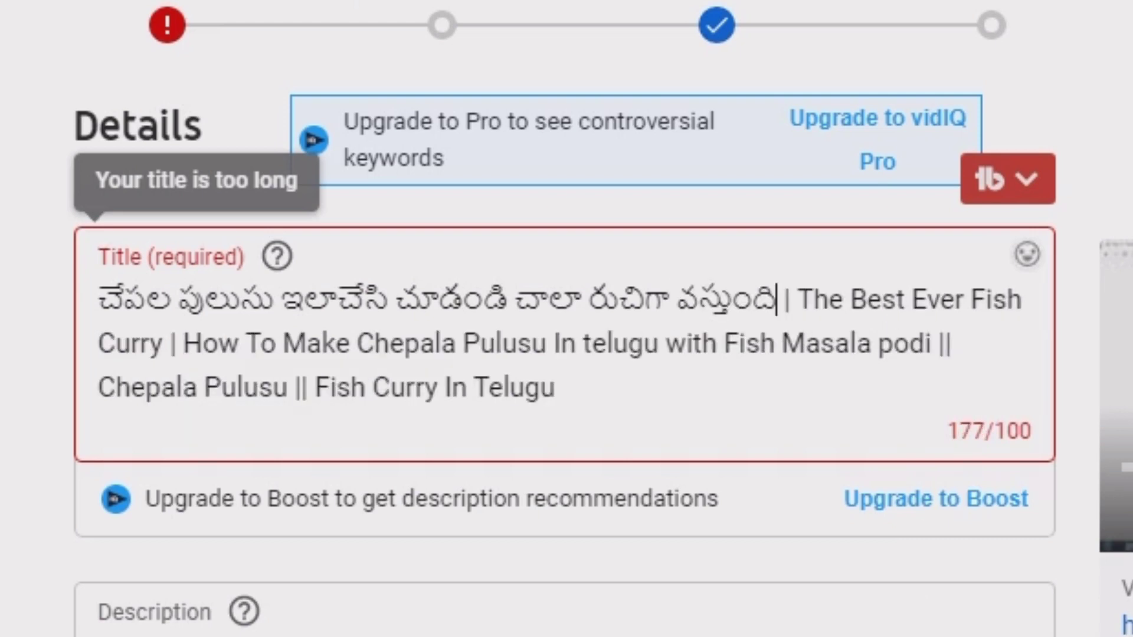
pyautogui.moveTo(161, 343); pyautogui.dragTo(98, 300)
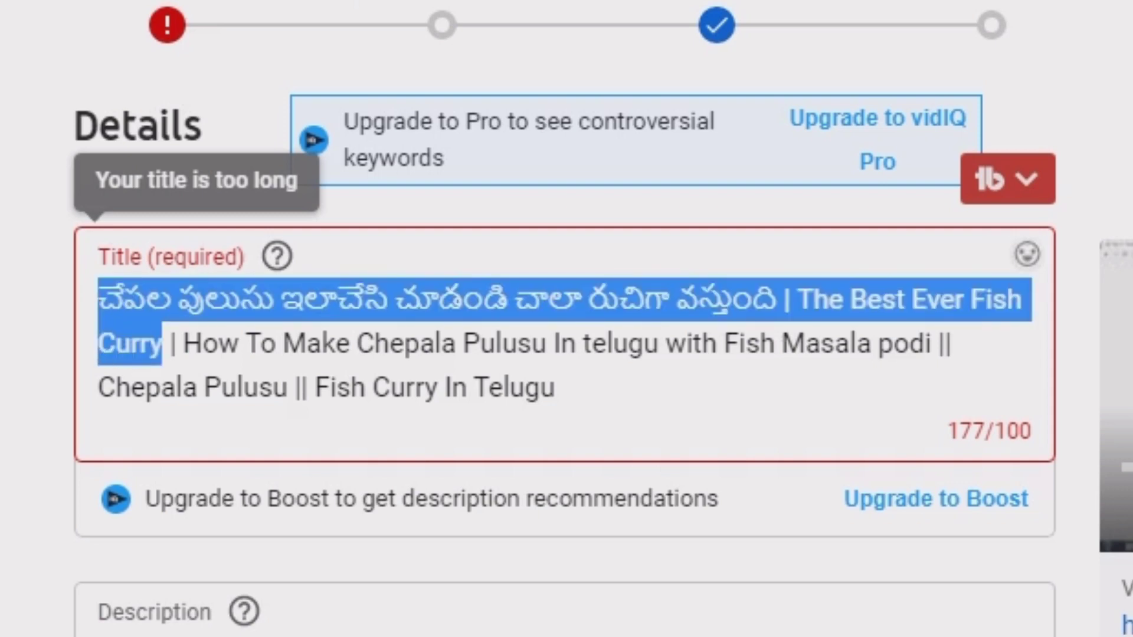
pyautogui.click(564, 626)
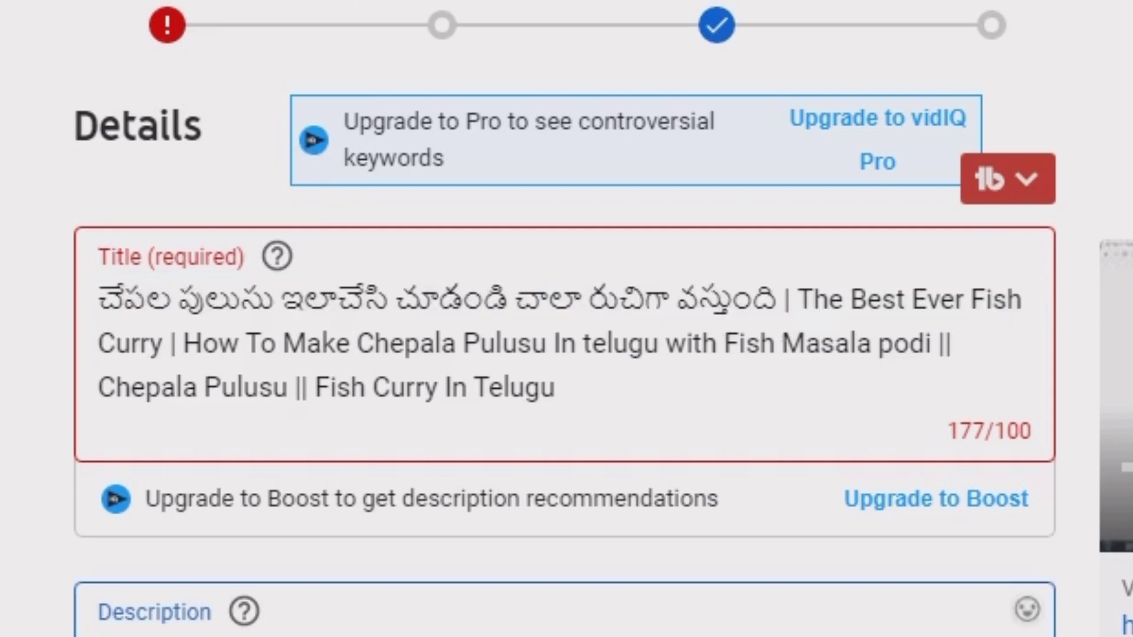
# Remove "The Best Ever Fish Curry" from the title and separate the Telugu phrase from "How To Make" with "||".
pyautogui.click(170, 343)
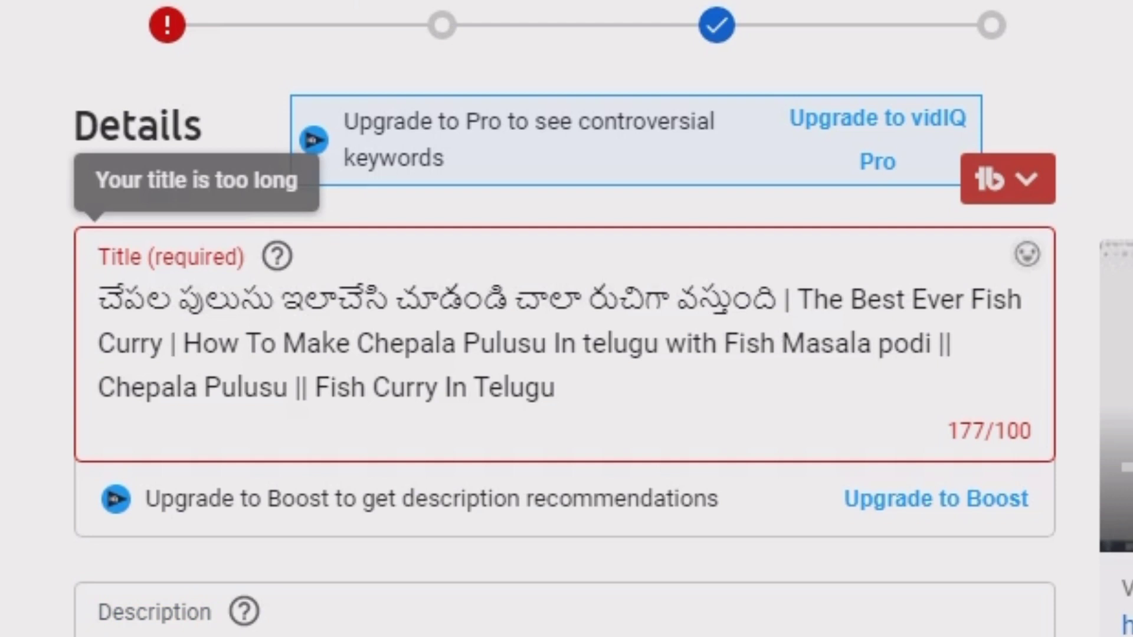
pyautogui.press('BackSpace')
pyautogui.press('BackSpace')
pyautogui.press('BackSpace')
pyautogui.press('BackSpace')
pyautogui.press('BackSpace')
pyautogui.press('BackSpace')
pyautogui.press('BackSpace')
pyautogui.press('BackSpace')
pyautogui.press('BackSpace')
pyautogui.press('BackSpace')
pyautogui.press('BackSpace')
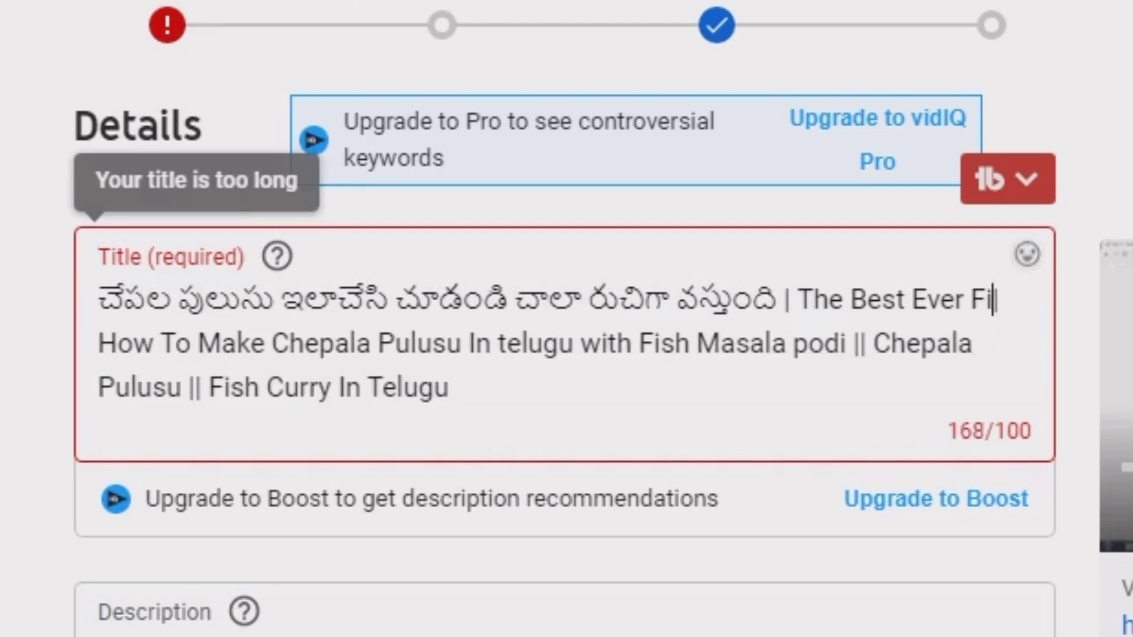
pyautogui.press('BackSpace')
pyautogui.press('BackSpace')
pyautogui.press('BackSpace')
pyautogui.press('BackSpace')
pyautogui.press('BackSpace')
pyautogui.press('BackSpace')
pyautogui.press('BackSpace')
pyautogui.press('BackSpace')
pyautogui.press('BackSpace')
pyautogui.press('BackSpace')
pyautogui.press('BackSpace')
pyautogui.press('BackSpace')
pyautogui.press('BackSpace')
pyautogui.press('BackSpace')
pyautogui.press('BackSpace')
pyautogui.press('BackSpace')
pyautogui.press('BackSpace')
pyautogui.press('BackSpace')
pyautogui.press('BackSpace')
pyautogui.press('BackSpace')
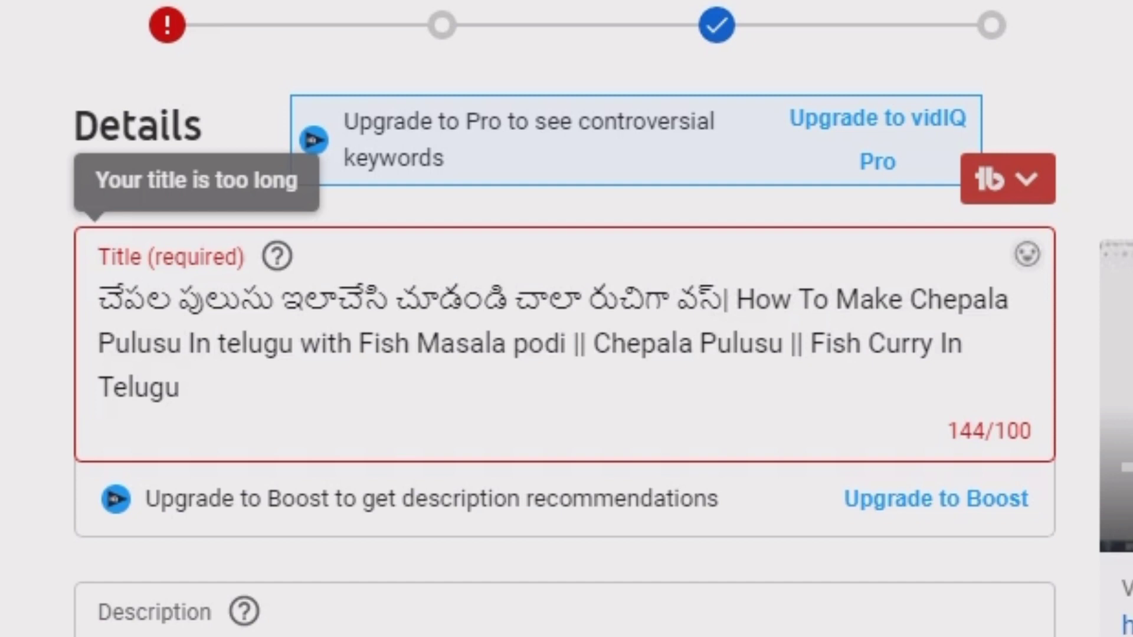
pyautogui.write('తు')
pyautogui.write('ంది')
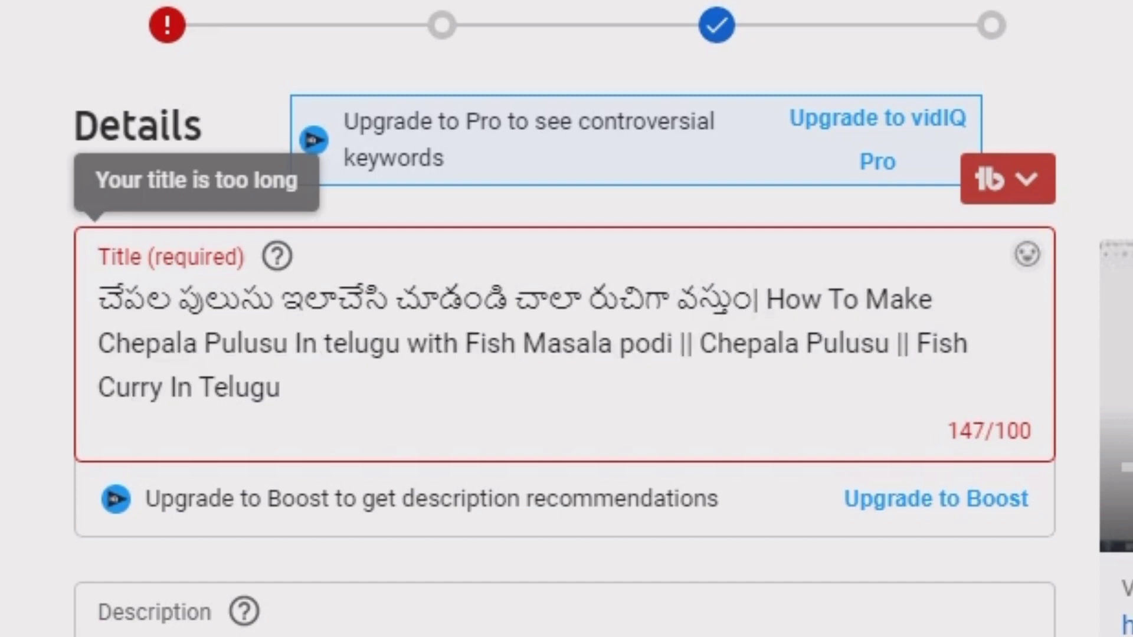
pyautogui.write(' |')
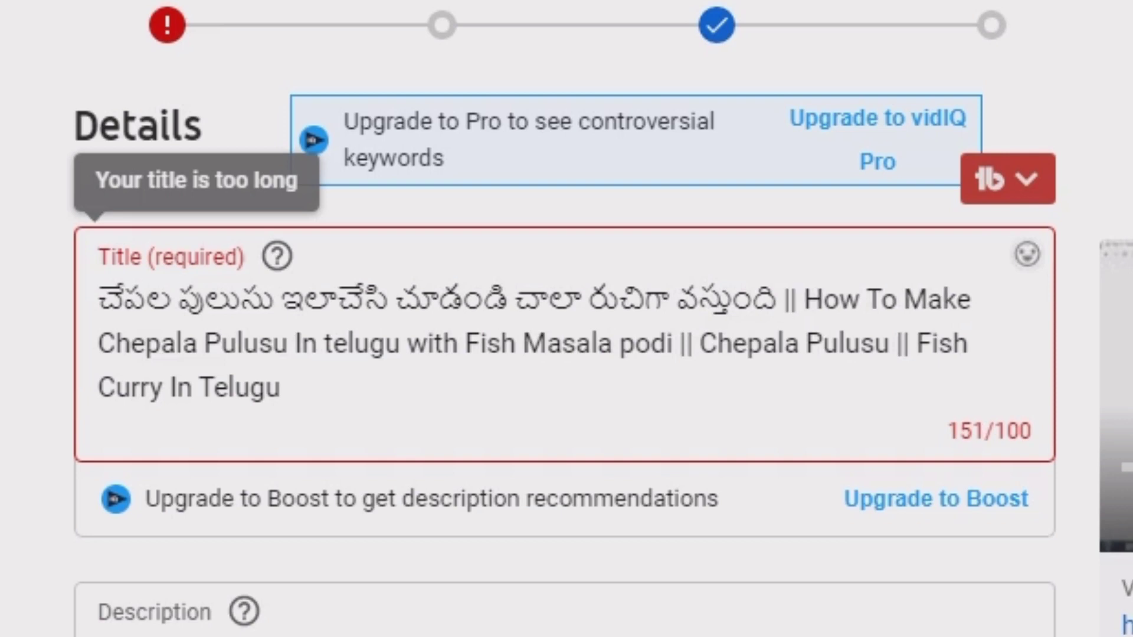
# Delete everything after "Chepala Pulusu In telugu" from the title and end it with "||".
pyautogui.moveTo(408, 343); pyautogui.dragTo(281, 387)
pyautogui.press('BackSpace')
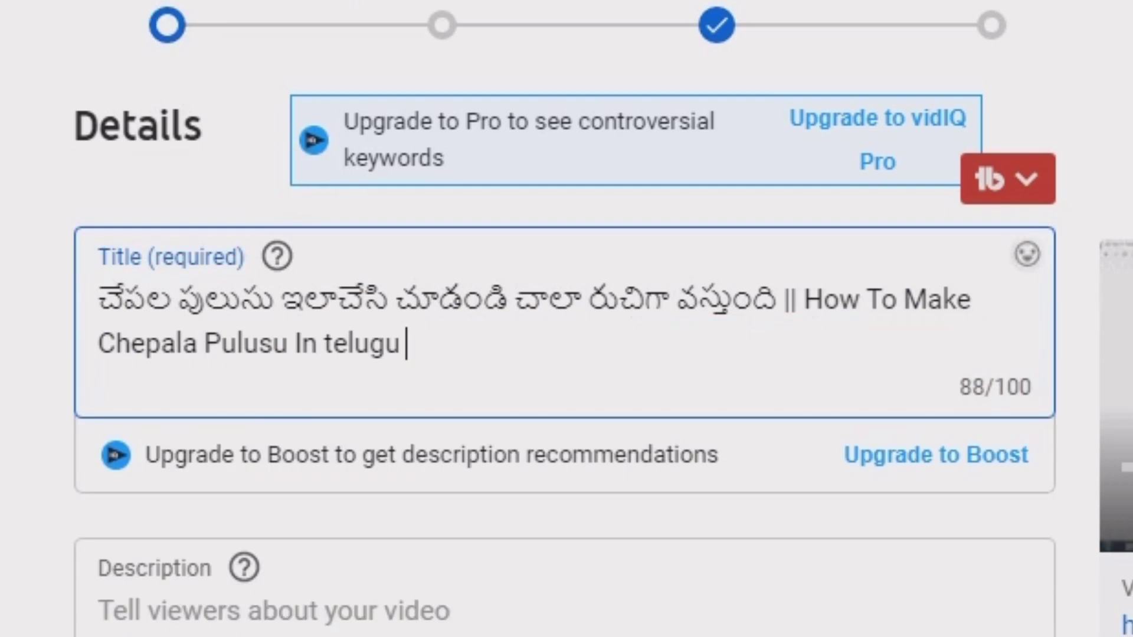
pyautogui.write('||')
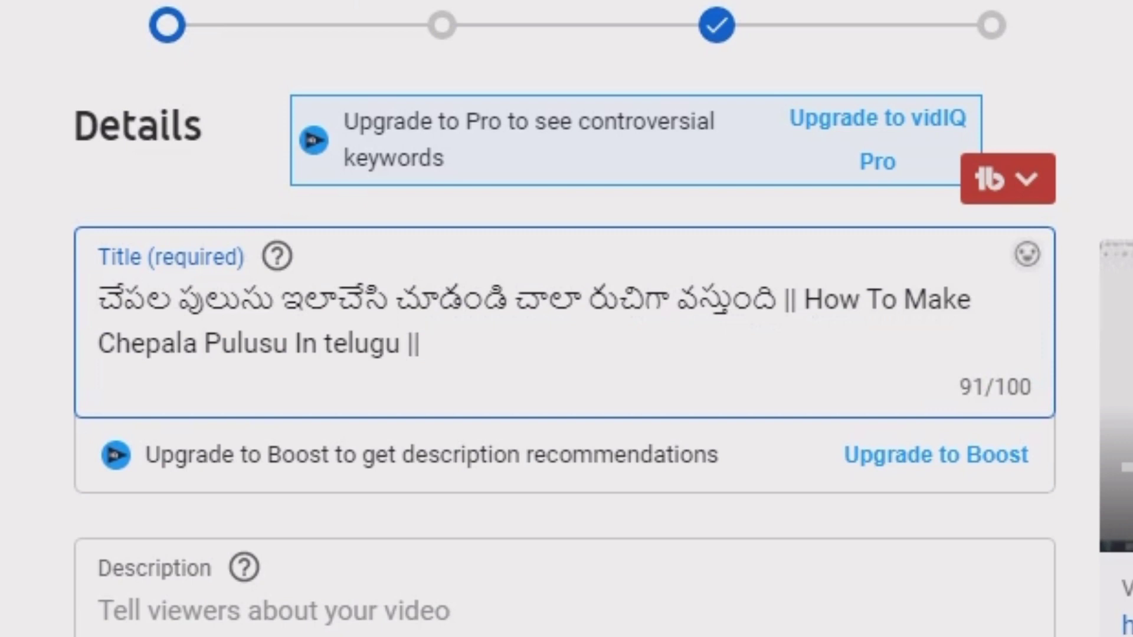
# Add the channel credit "by telugupampanatech&vlogs" to the end of the title.
pyautogui.write(' by telugu')
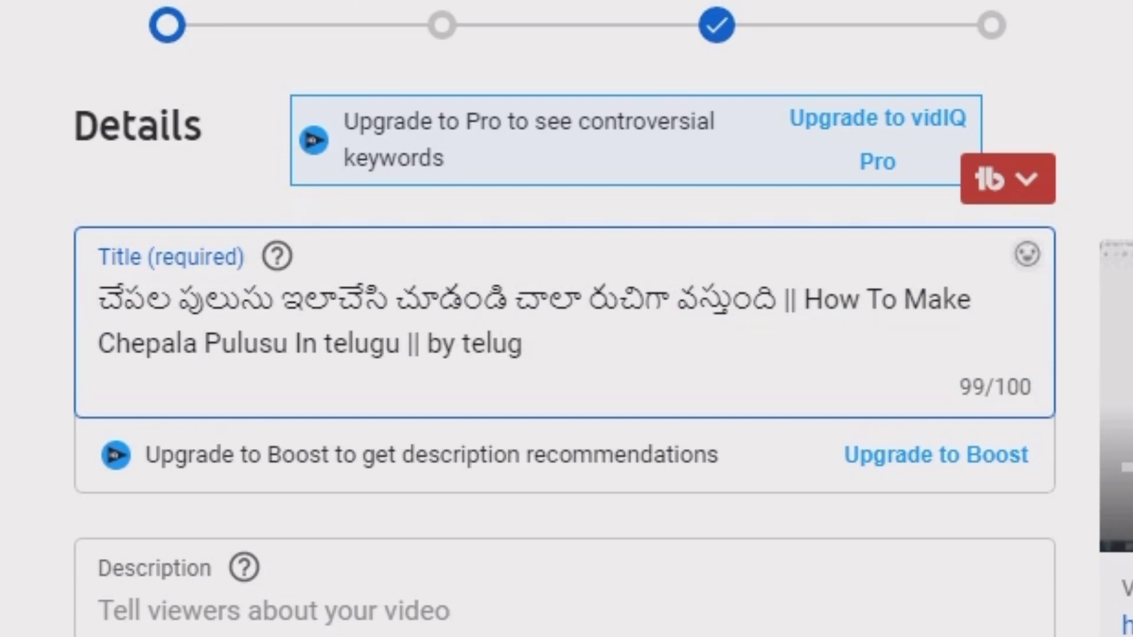
pyautogui.write('paman')
pyautogui.press('BackSpace')
pyautogui.press('BackSpace')
pyautogui.press('BackSpace')
pyautogui.press('BackSpace')
pyautogui.press('BackSpace')
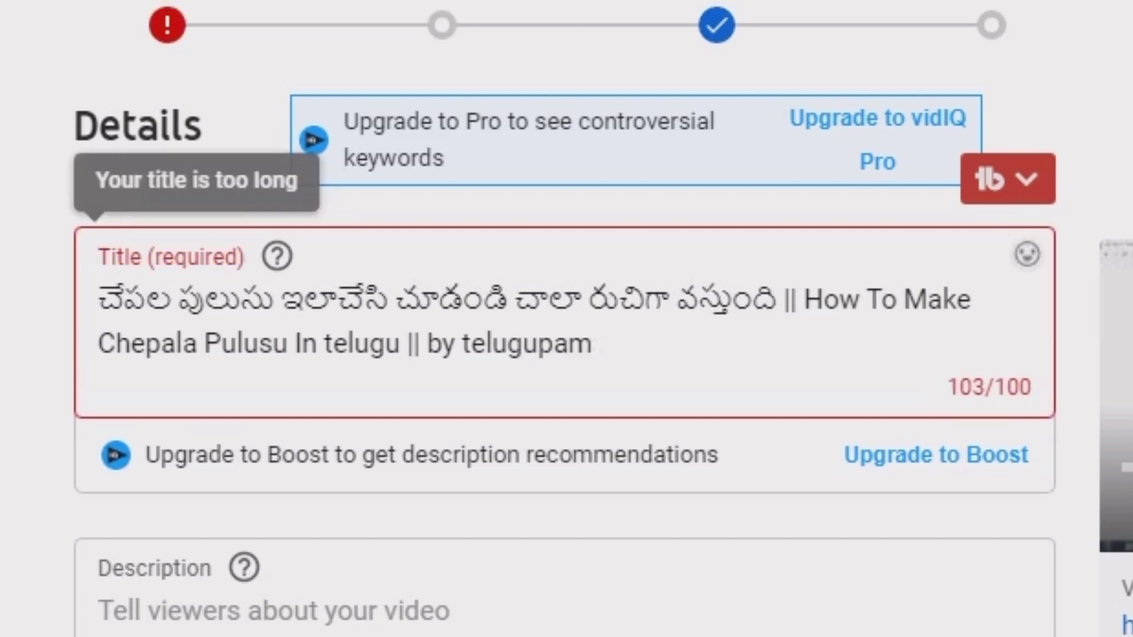
pyautogui.write('pampan')
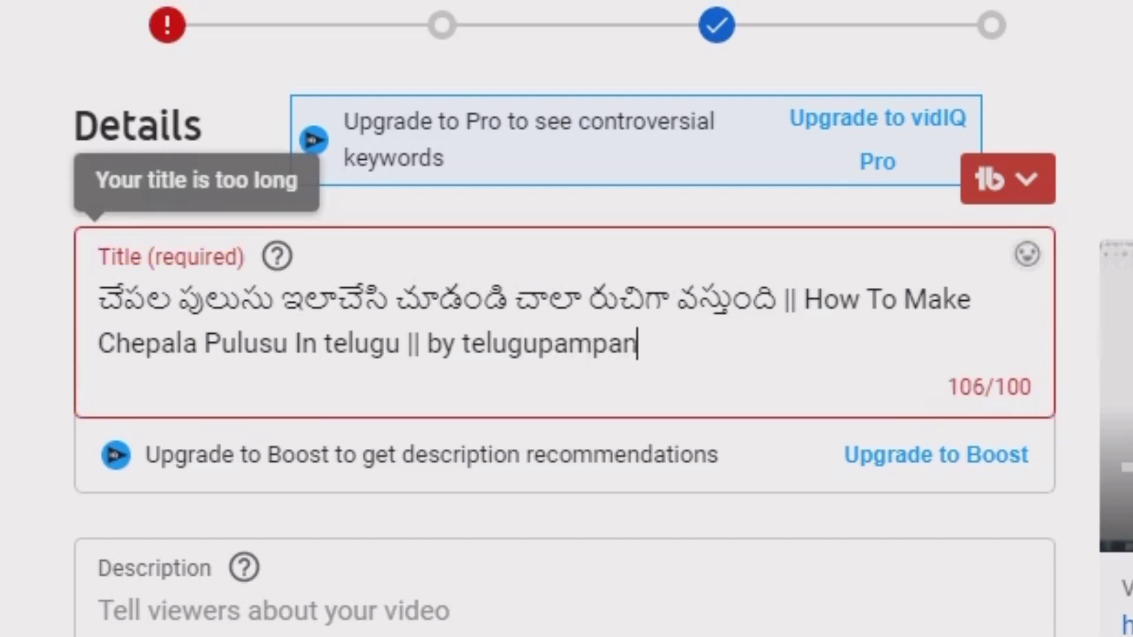
pyautogui.write('atech')
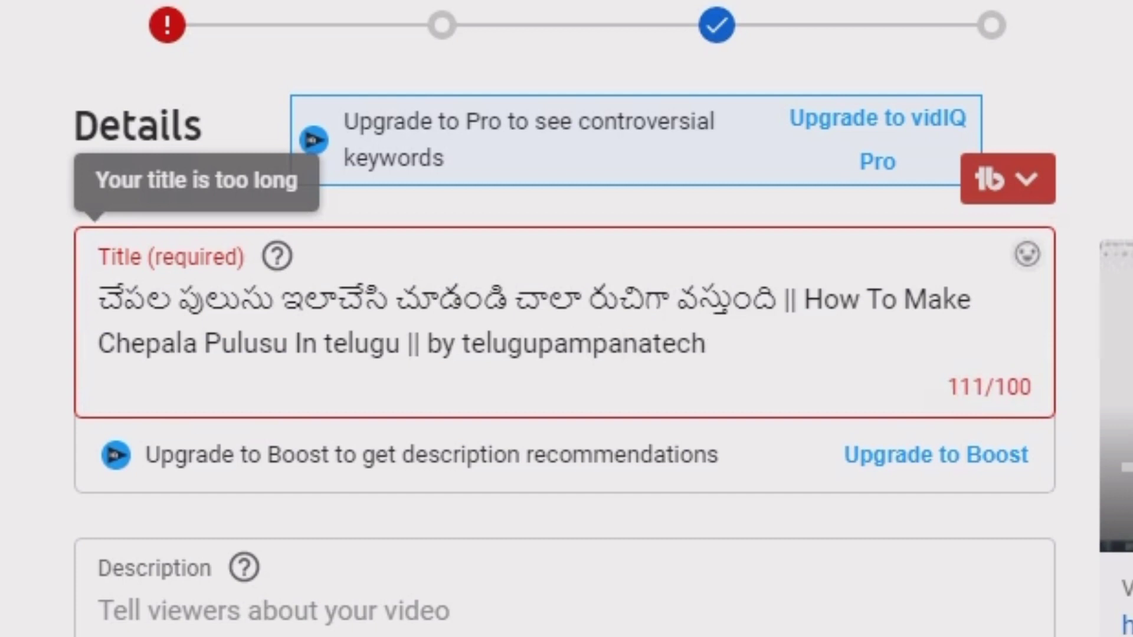
pyautogui.write('&v')
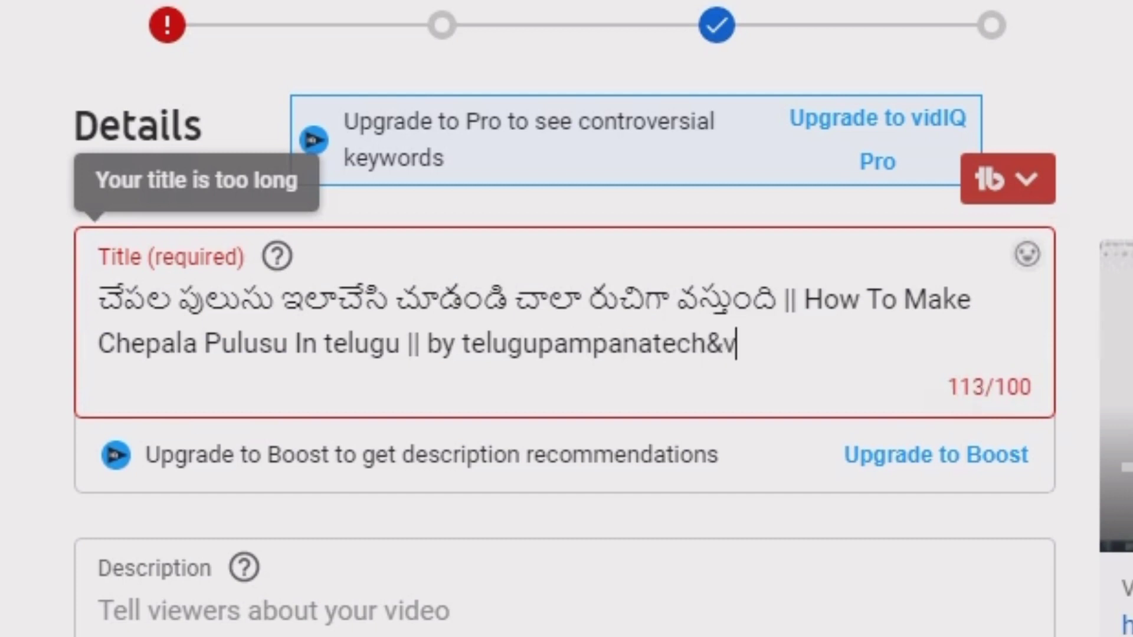
pyautogui.write('logs')
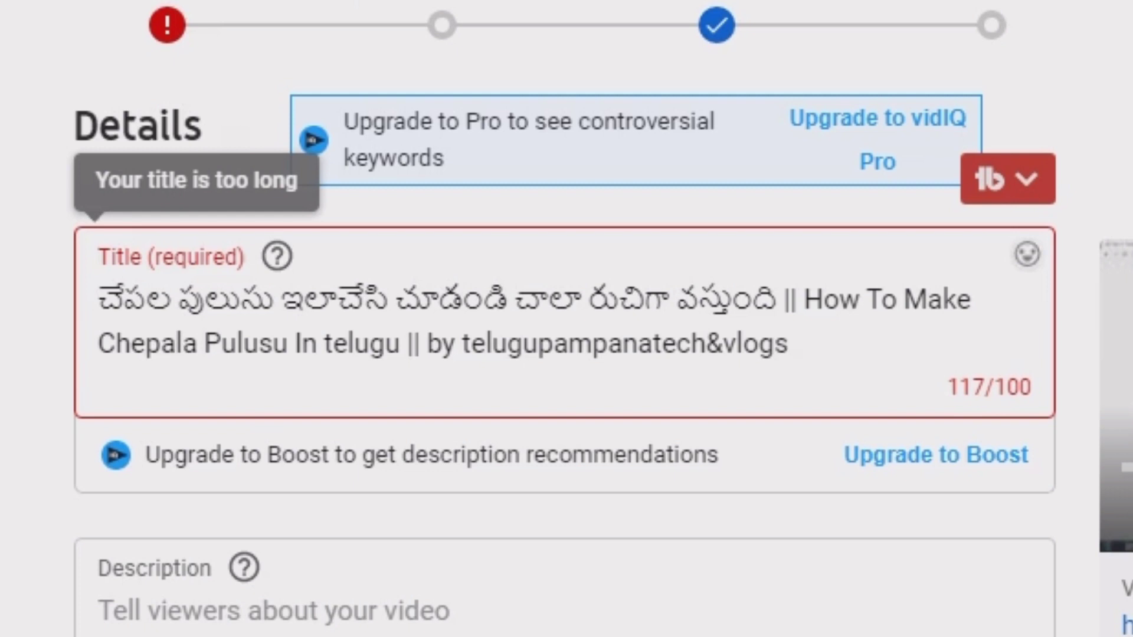
# Replace the channel credit at the end of the title with "2021 || in telugu".
pyautogui.hotkey('shift', 'Left')
pyautogui.hotkey('shift', 'Left')
pyautogui.hotkey('shift', 'Left')
pyautogui.hotkey('shift', 'Left')
pyautogui.hotkey('shift', 'Left')
pyautogui.hotkey('shift', 'Left')
pyautogui.hotkey('shift', 'Left')
pyautogui.hotkey('shift', 'Left')
pyautogui.hotkey('shift', 'Left')
pyautogui.hotkey('shift', 'Left')
pyautogui.hotkey('shift', 'Left')
pyautogui.hotkey('shift', 'Left')
pyautogui.hotkey('shift', 'Left')
pyautogui.hotkey('shift', 'Left')
pyautogui.hotkey('shift', 'Left')
pyautogui.hotkey('shift', 'Left')
pyautogui.hotkey('shift', 'Left')
pyautogui.hotkey('shift', 'Left')
pyautogui.hotkey('shift', 'Left')
pyautogui.hotkey('shift', 'Left')
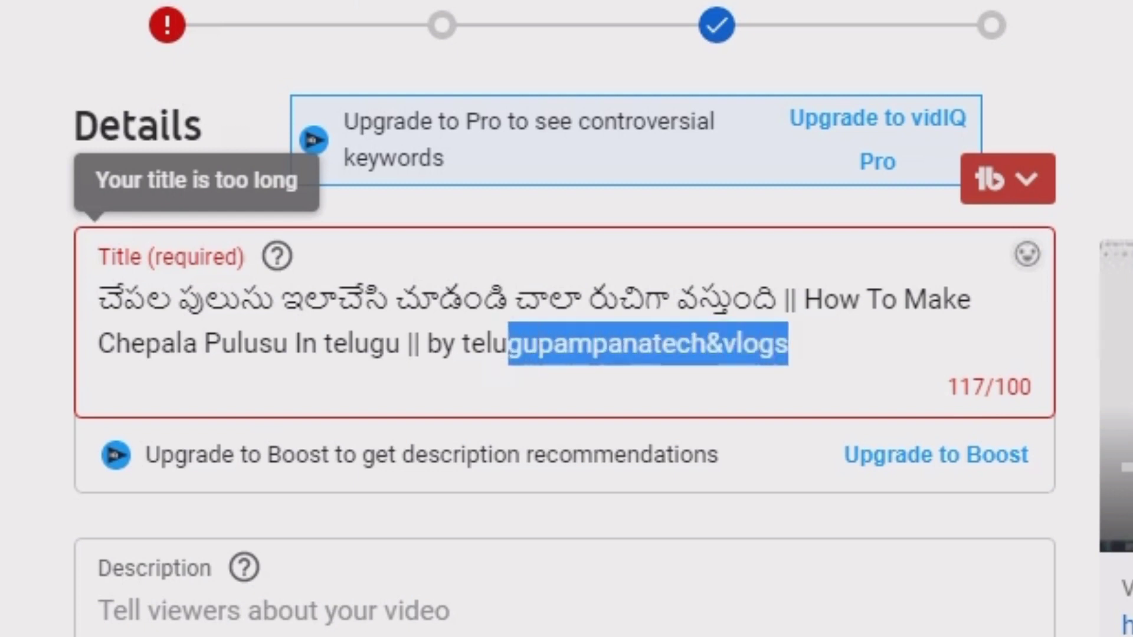
pyautogui.write('2021')
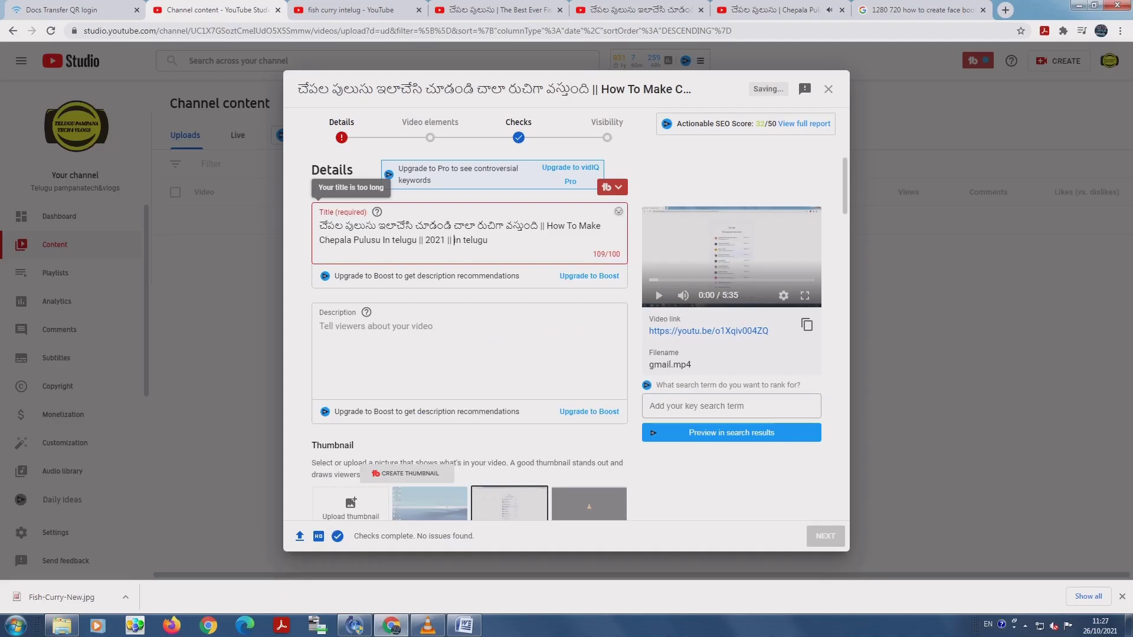
# Delete the trailing "in telugu" after "2021 ||" from the title.
pyautogui.hotkey('shift', 'Right')
pyautogui.hotkey('shift', 'Right')
pyautogui.hotkey('shift', 'Right')
pyautogui.hotkey('shift', 'Right')
pyautogui.hotkey('shift', 'Right')
pyautogui.hotkey('shift', 'Right')
pyautogui.hotkey('shift', 'Right')
pyautogui.hotkey('shift', 'Right')
pyautogui.press('BackSpace')
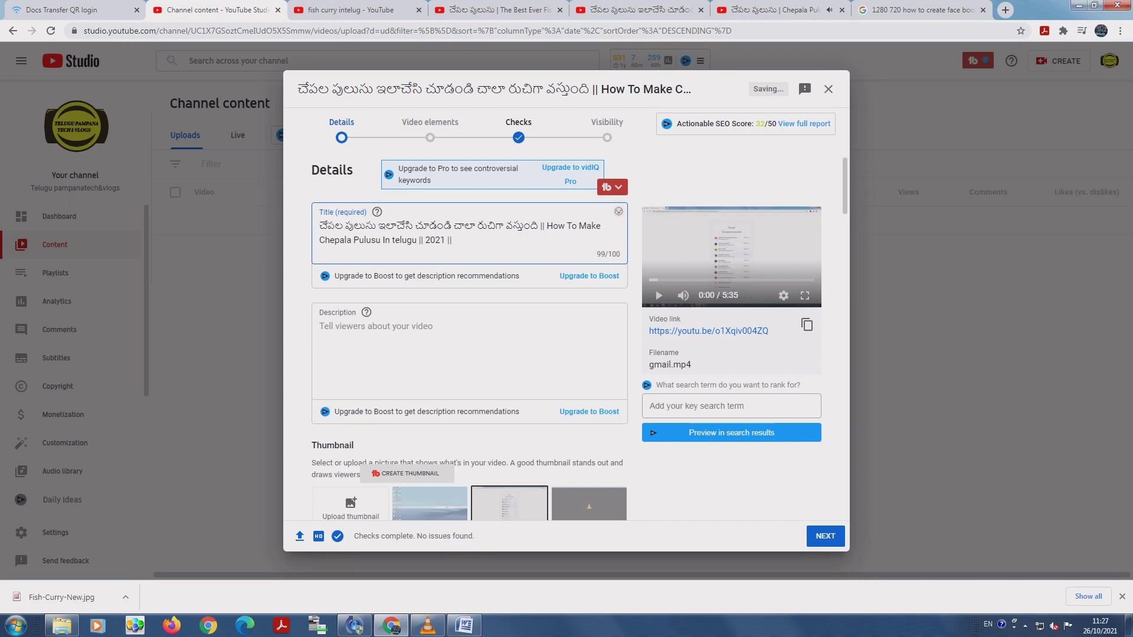
# Copy the words "Fish Pulusu" from the title of the "Chepala Pulusu Andhra Style In Telugu" video on YouTube.
pyautogui.click(785, 9)
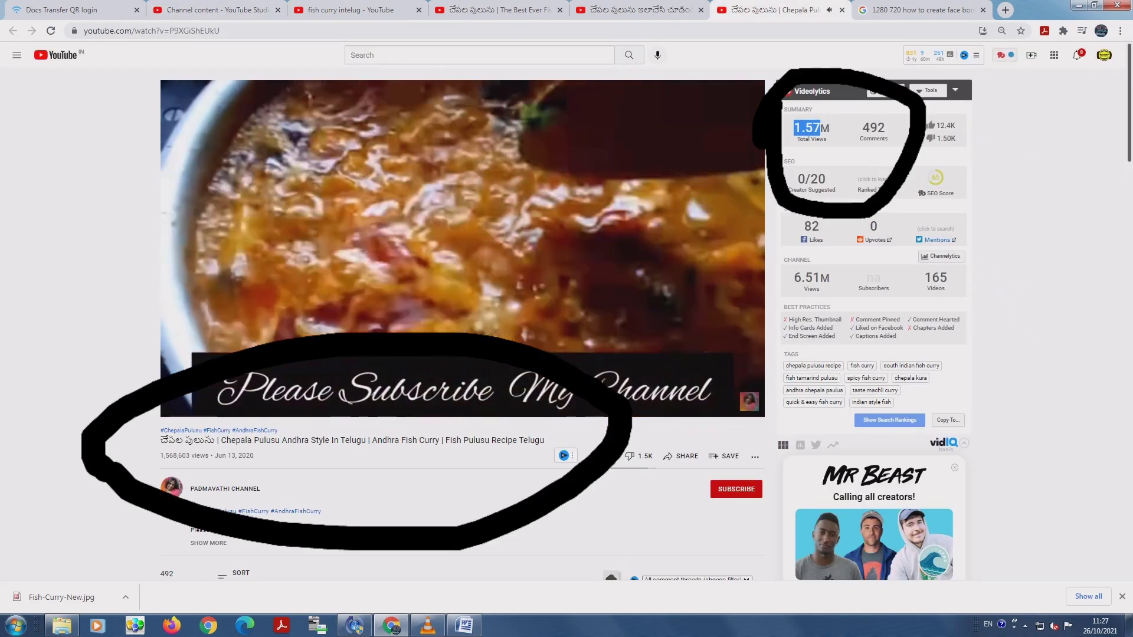
pyautogui.moveTo(443, 440); pyautogui.dragTo(491, 440)
pyautogui.rightClick(489, 444)
pyautogui.click(503, 453)
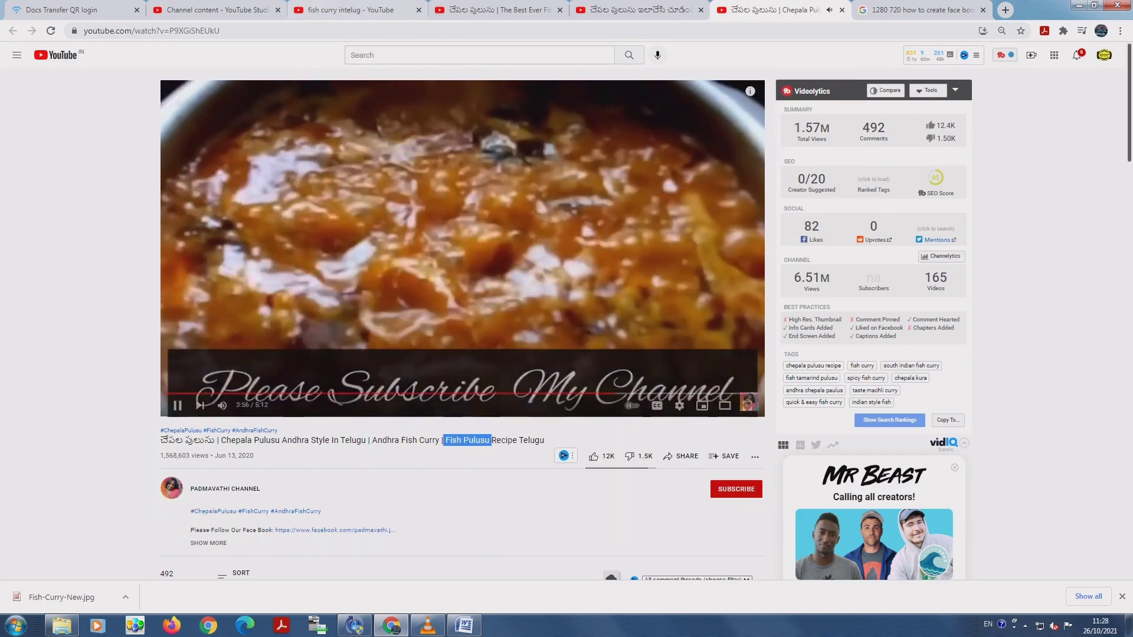
# Replace "In telugu" in the uploaded video's title in YouTube Studio with "||" and the copied "Fish Pulusu".
pyautogui.click(210, 9)
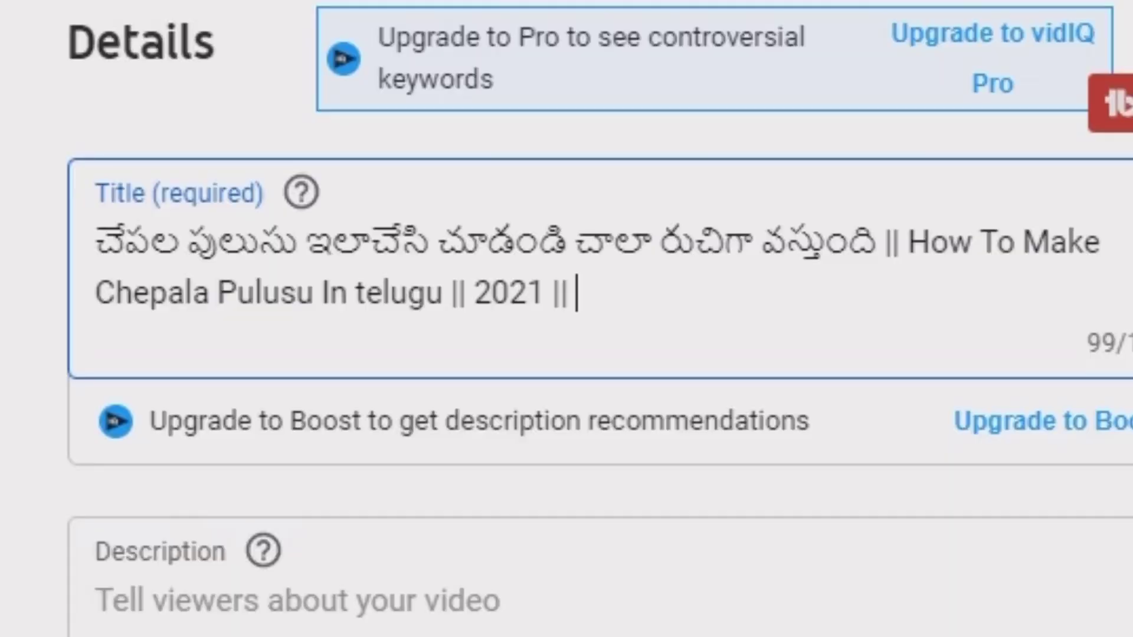
pyautogui.moveTo(380, 240); pyautogui.dragTo(416, 240)
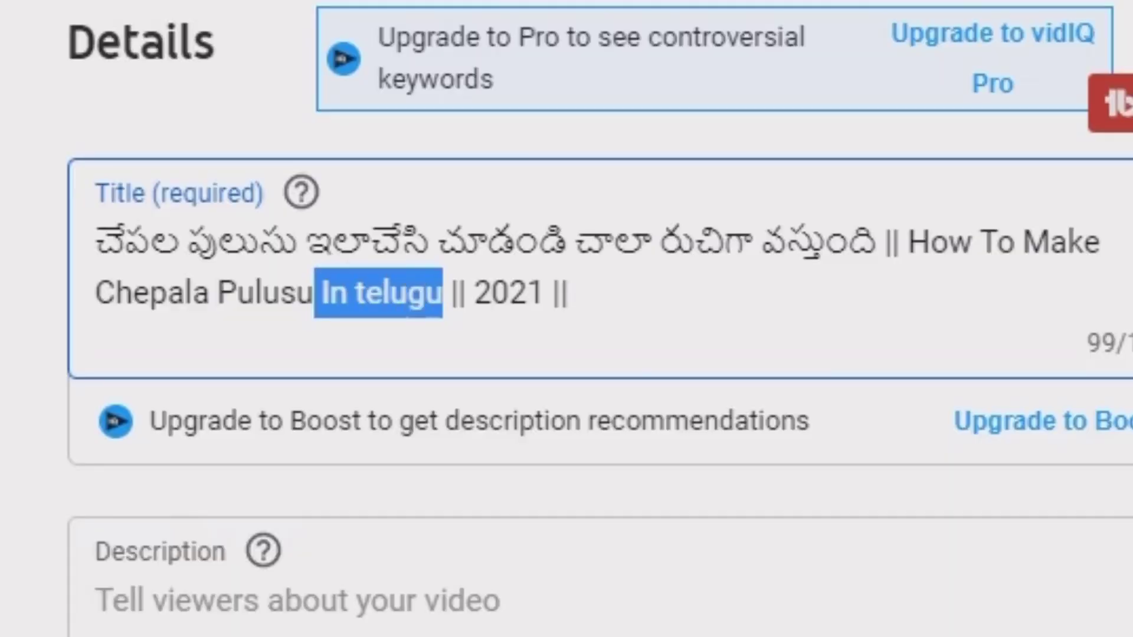
pyautogui.press('BackSpace')
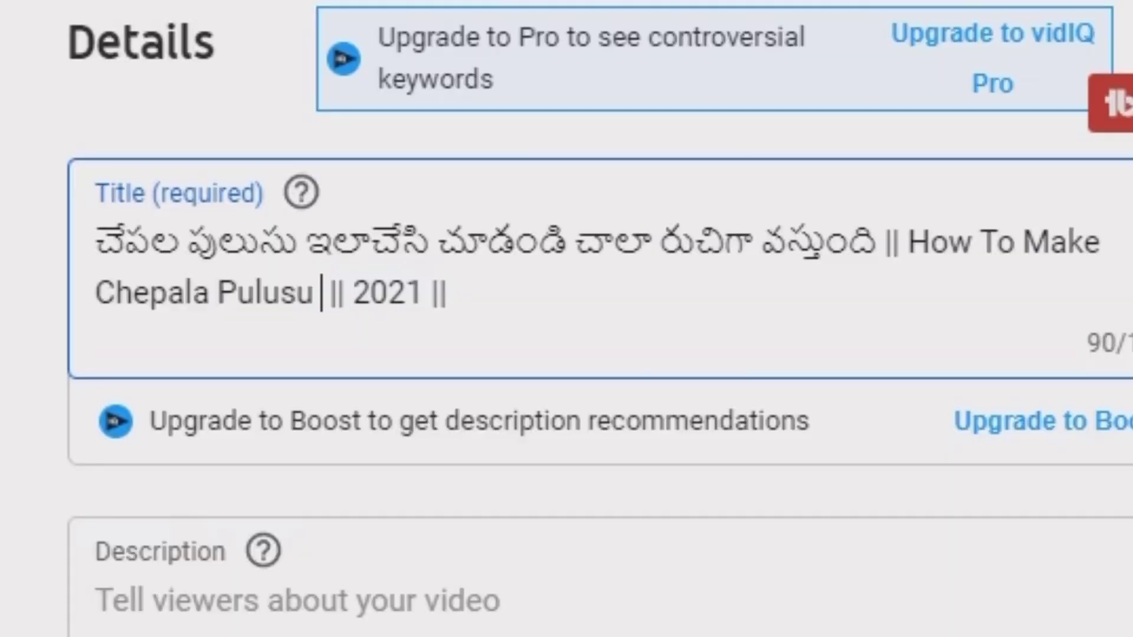
pyautogui.write('||')
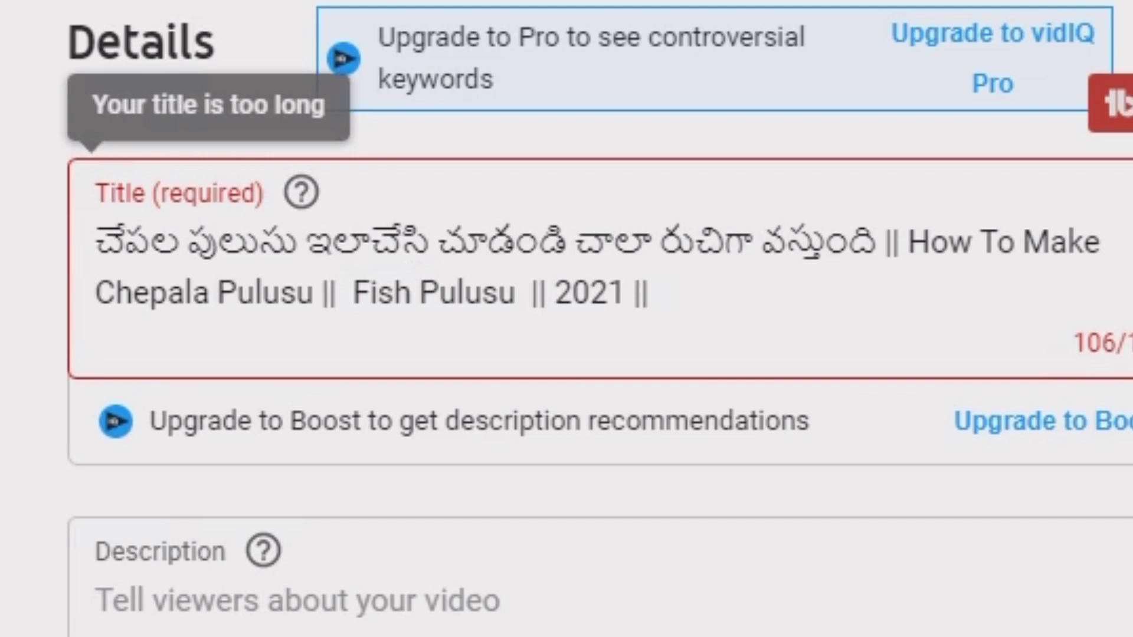
# Rewrite the title's ending after "Fish Pulusu" as "|| 2021", dropping the extra space and the trailing separator.
pyautogui.moveTo(515, 293); pyautogui.dragTo(656, 292)
pyautogui.press('BackSpace')
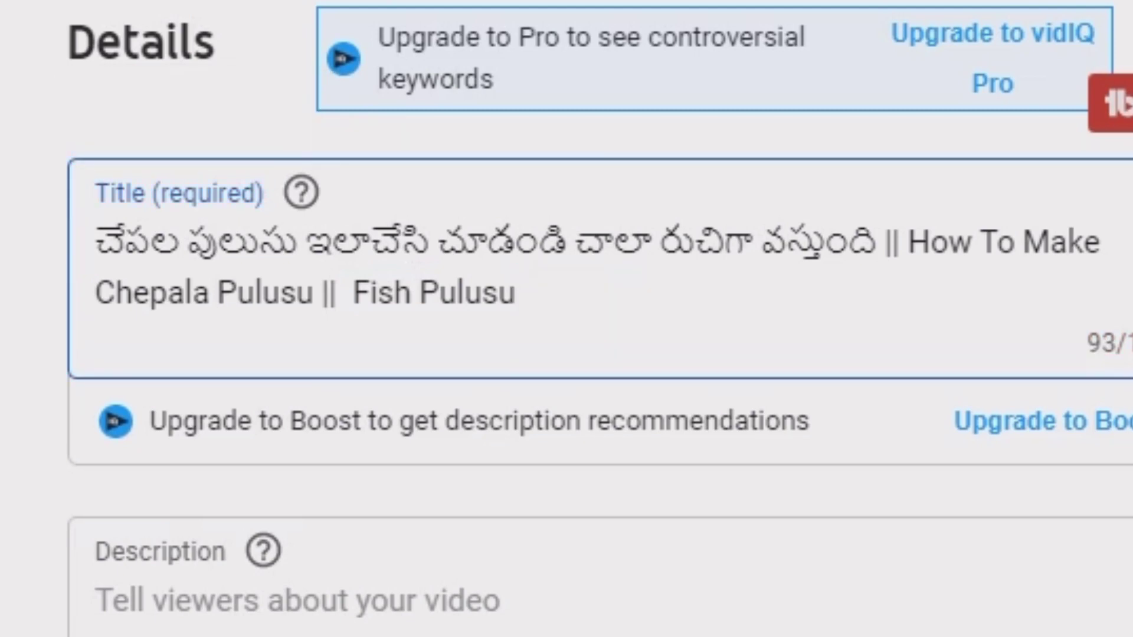
pyautogui.write('|| 2021')
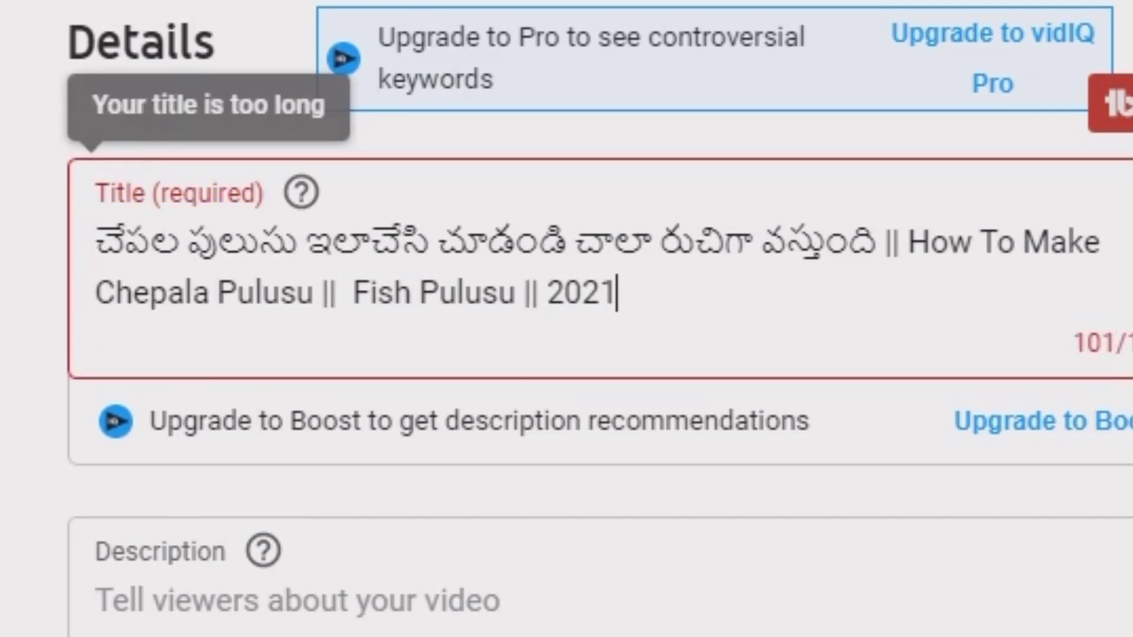
pyautogui.moveTo(96, 242); pyautogui.dragTo(617, 292)
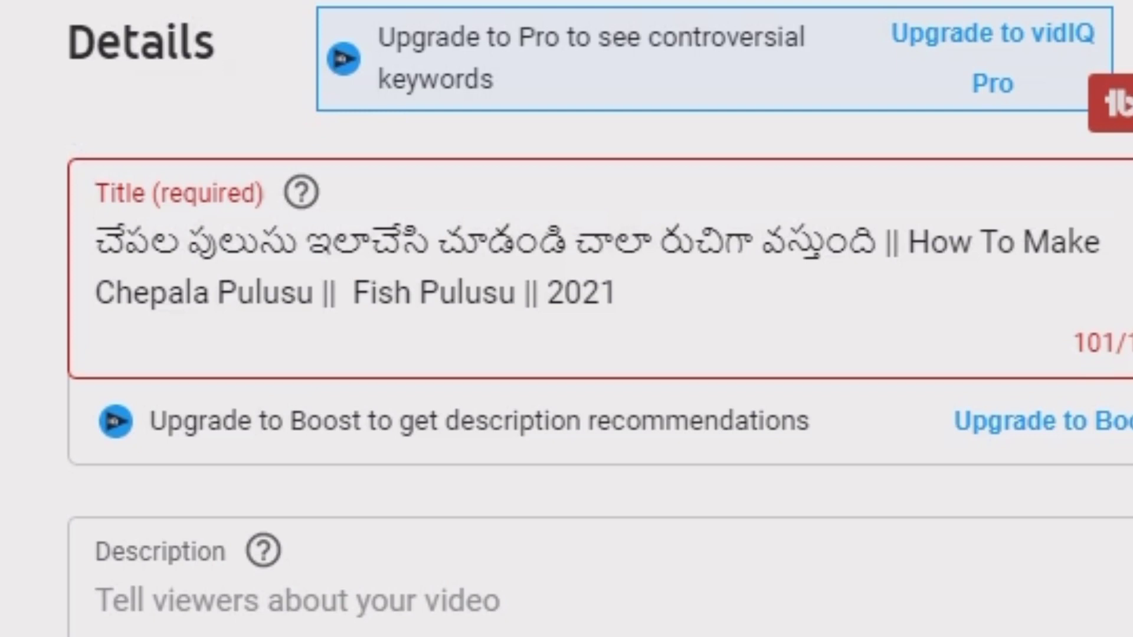
pyautogui.moveTo(96, 242); pyautogui.dragTo(616, 293)
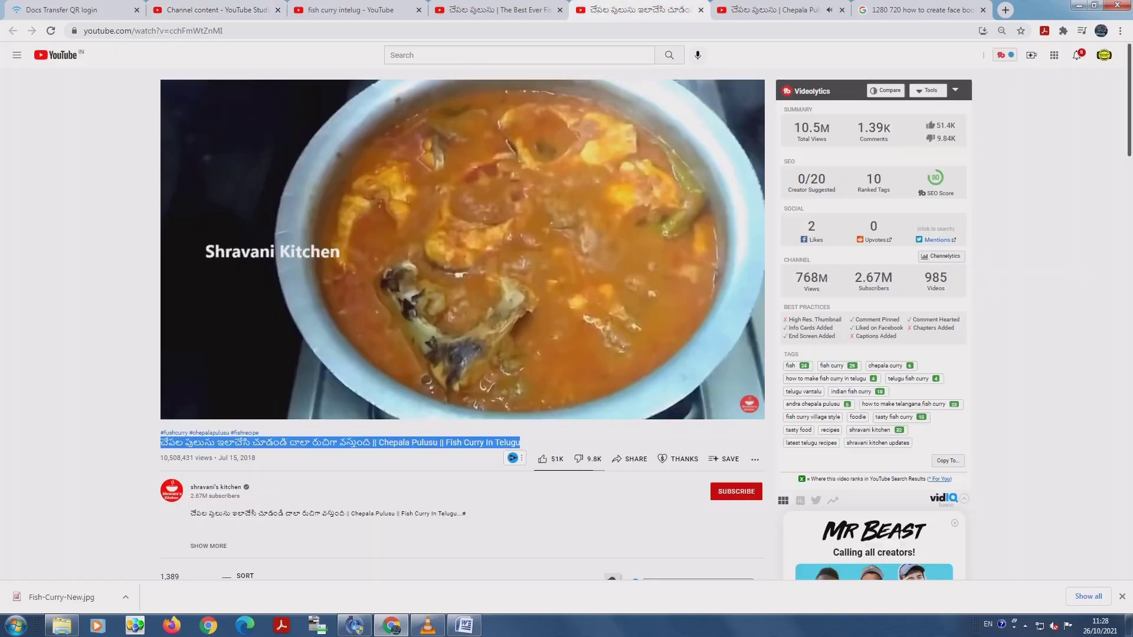
# Expand the description of the shravani's kitchen fish curry video and look through its hashtags and recipe links.
pyautogui.scroll(-5, 208, 251)
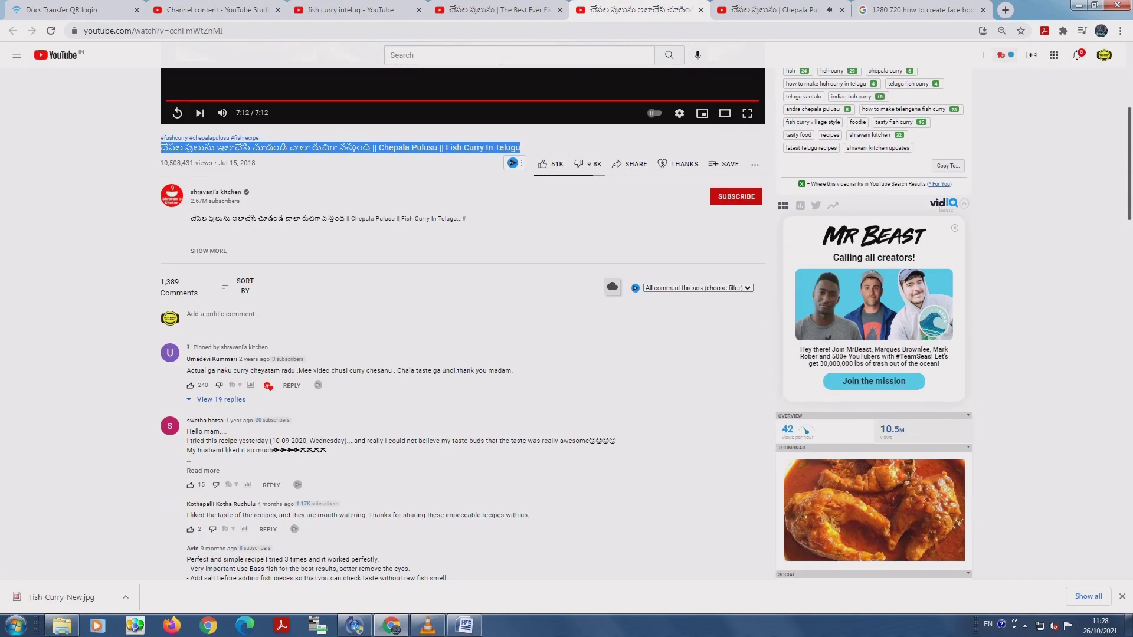
pyautogui.click(209, 251)
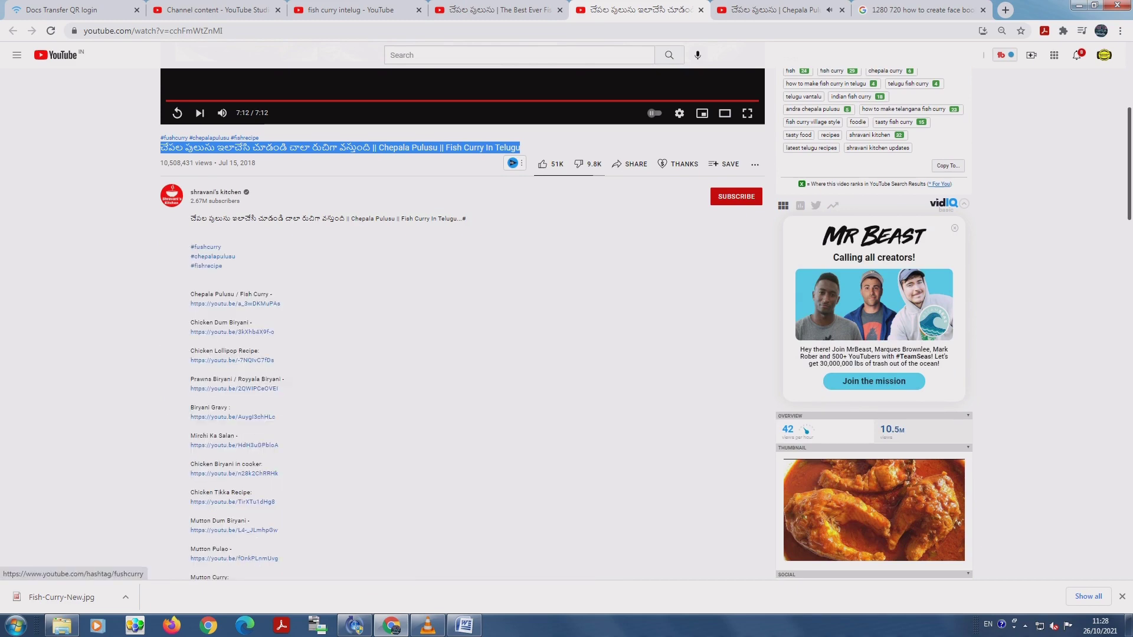
pyautogui.scroll(-6, 207, 247)
pyautogui.scroll(7, 206, 247)
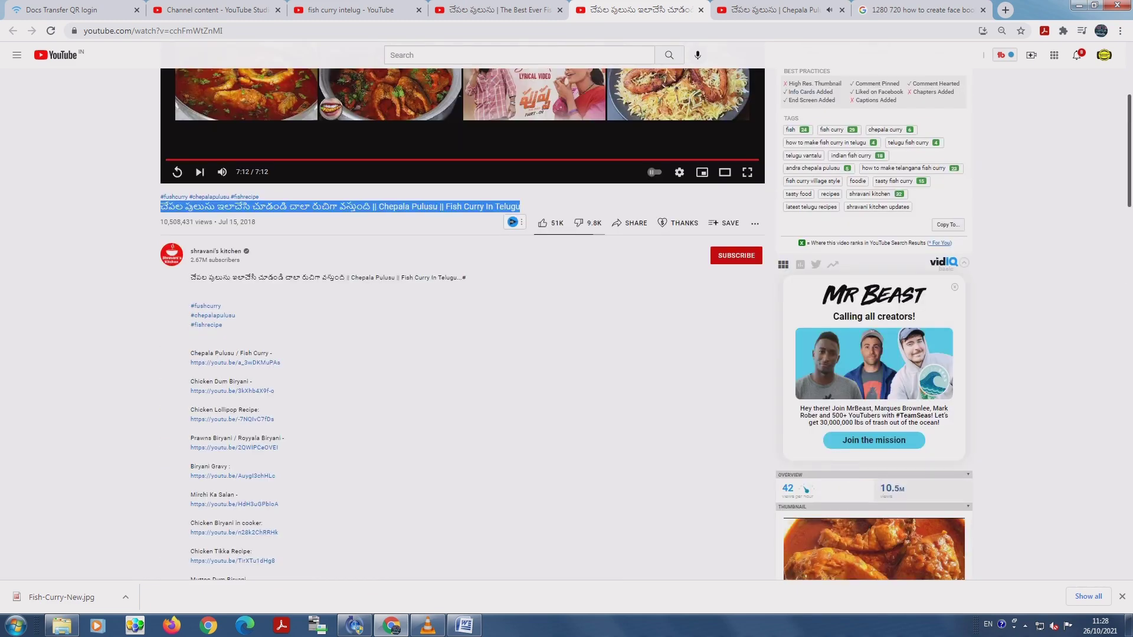
# Copy the "How to make Andhra Chepala Pulusu" keyword paragraph from the description of the "Chepala Pulusu Andhra Style In Telugu" video.
pyautogui.moveTo(191, 277); pyautogui.dragTo(413, 288)
pyautogui.hotkey('ctrl', 'c')
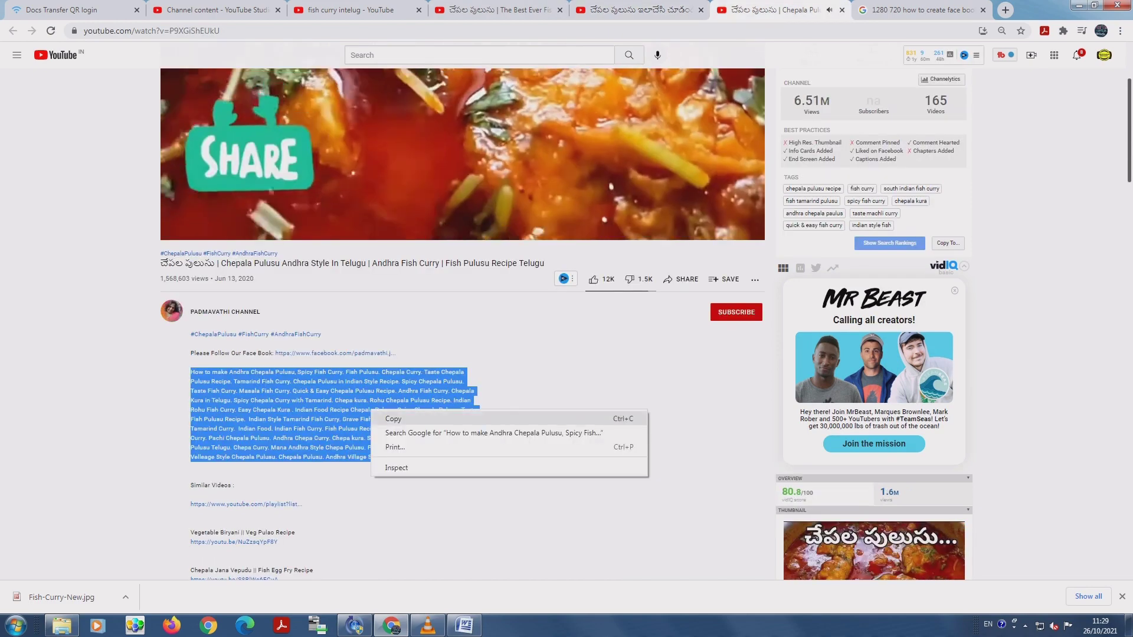
pyautogui.press('Escape')
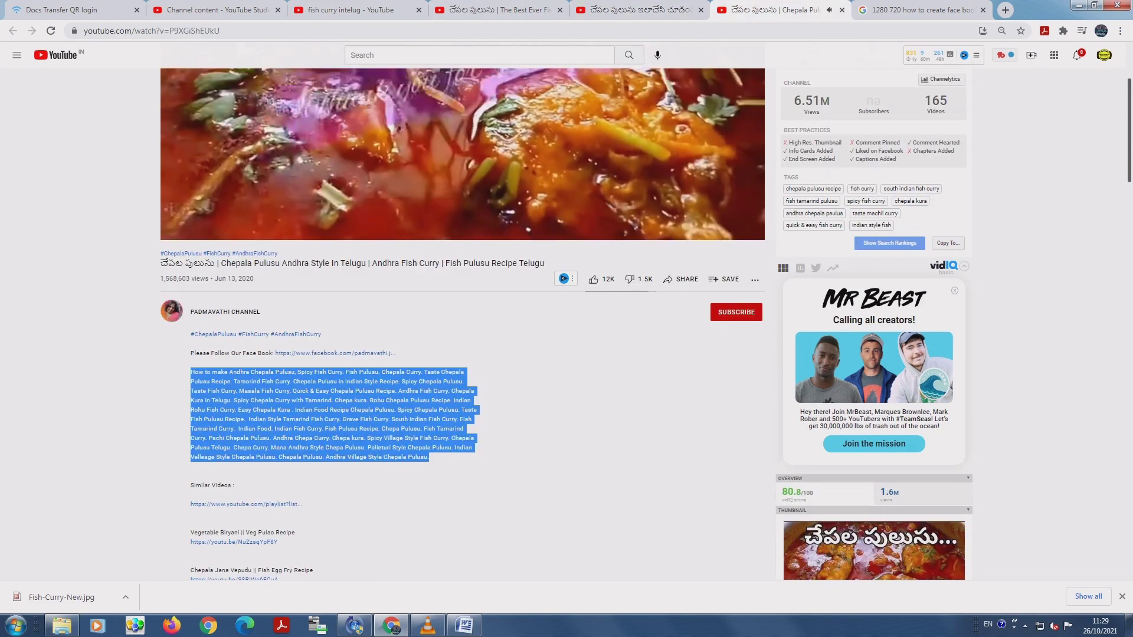
pyautogui.scroll(-3, 460, 295)
pyautogui.scroll(-5, 460, 324)
pyautogui.scroll(6, 460, 325)
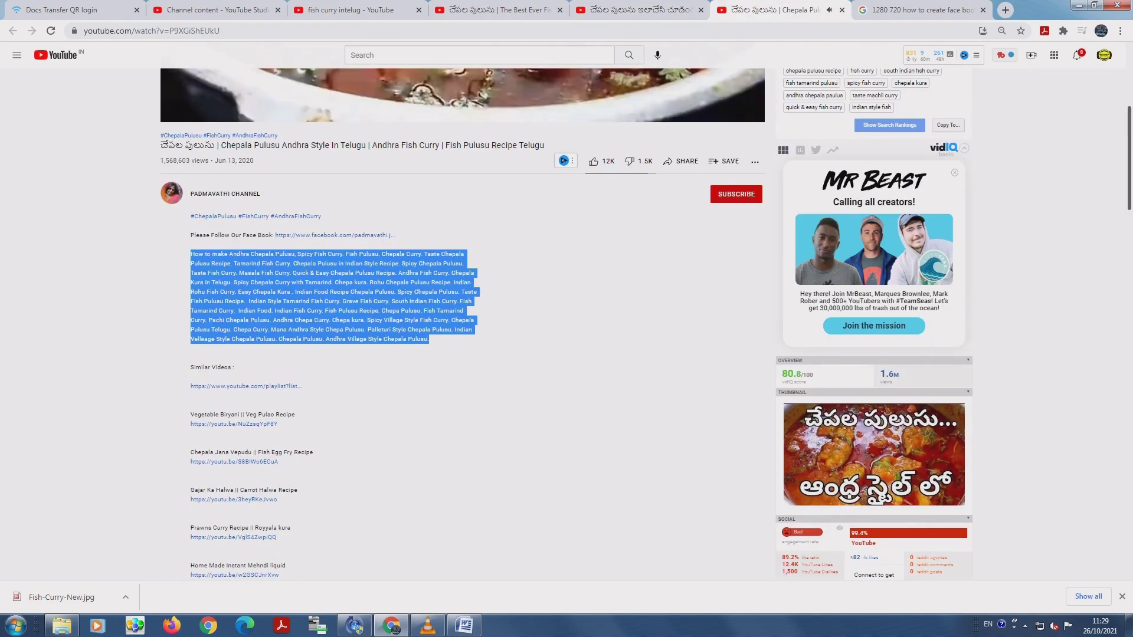
# Try the copied "How to make Andhra Chepala Pulusu" keyword paragraph as the uploaded video's description and clear it again.
pyautogui.moveTo(190, 217); pyautogui.dragTo(278, 237)
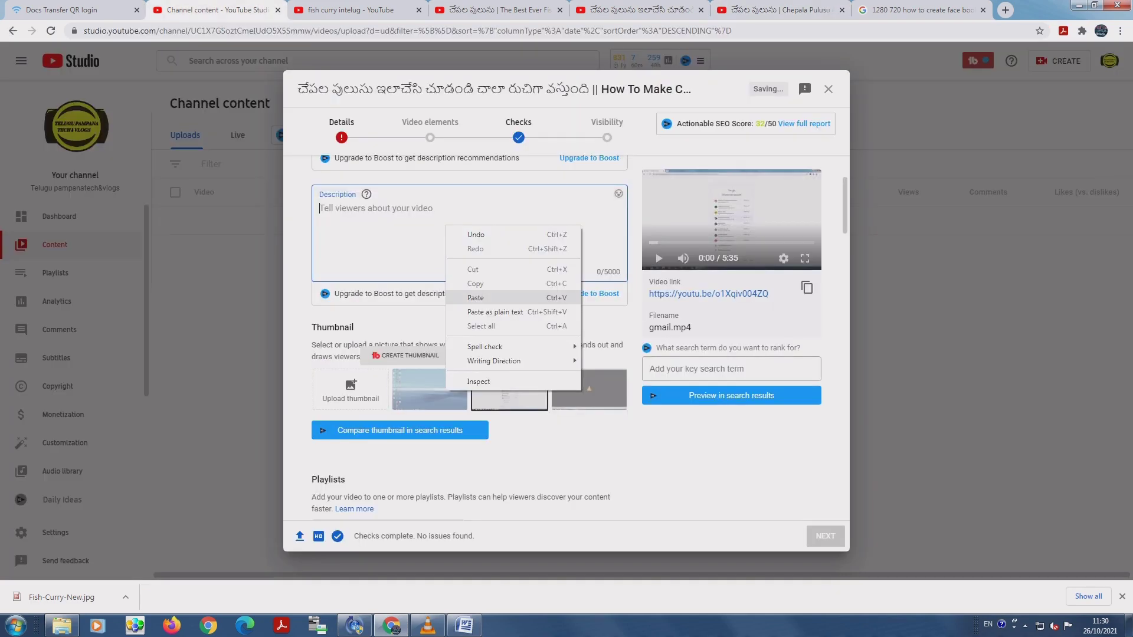
pyautogui.click(472, 297)
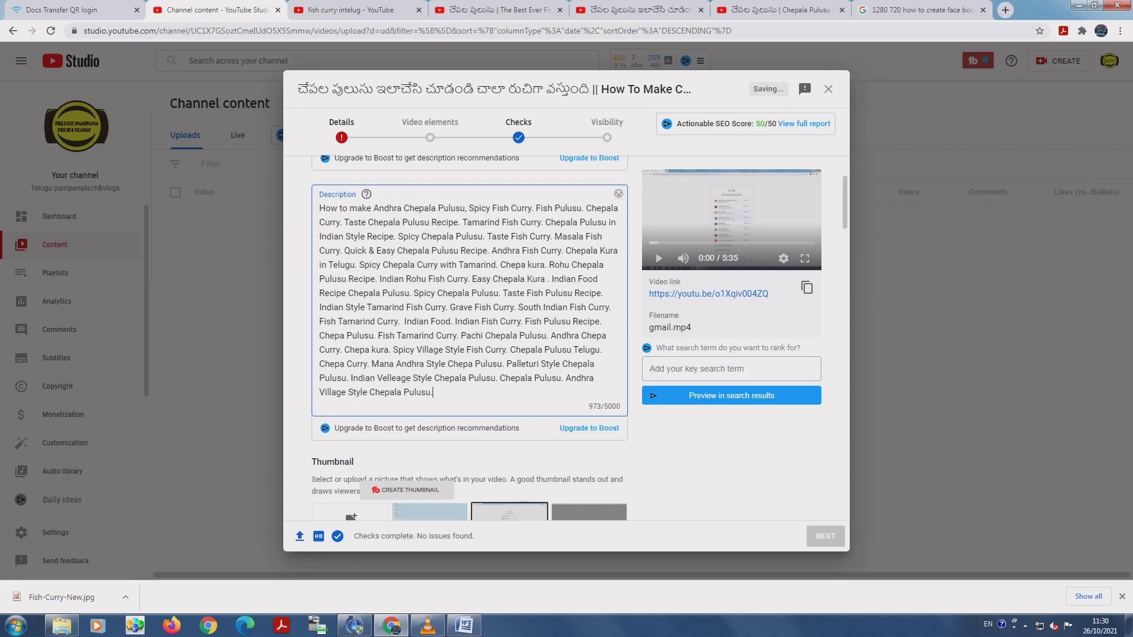
pyautogui.hotkey('ctrl', 'a')
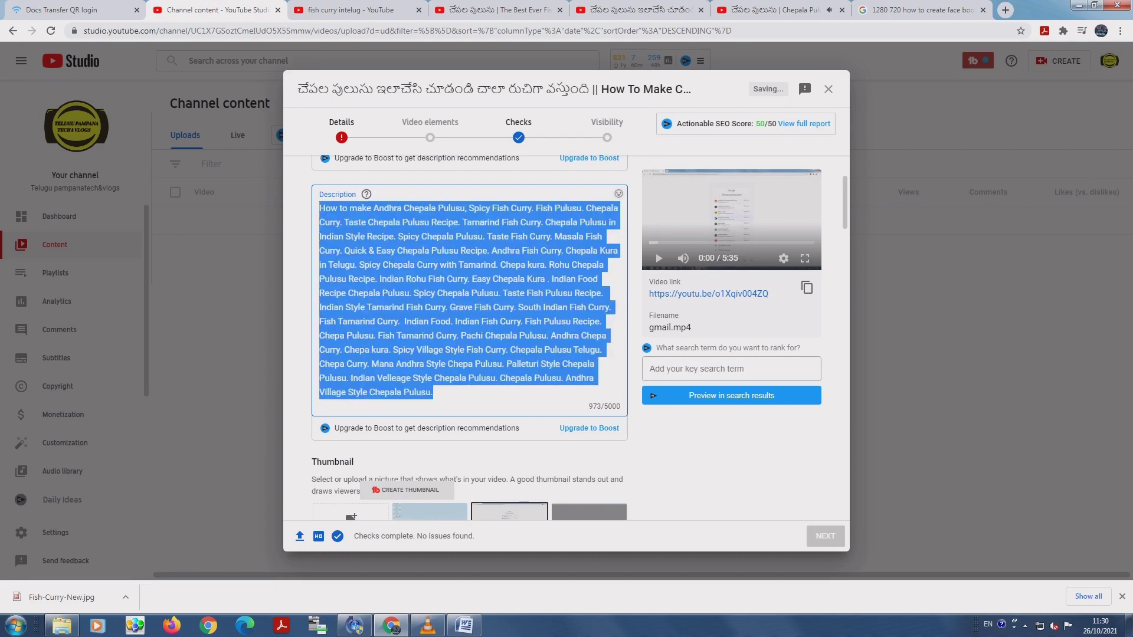
pyautogui.press('BackSpace')
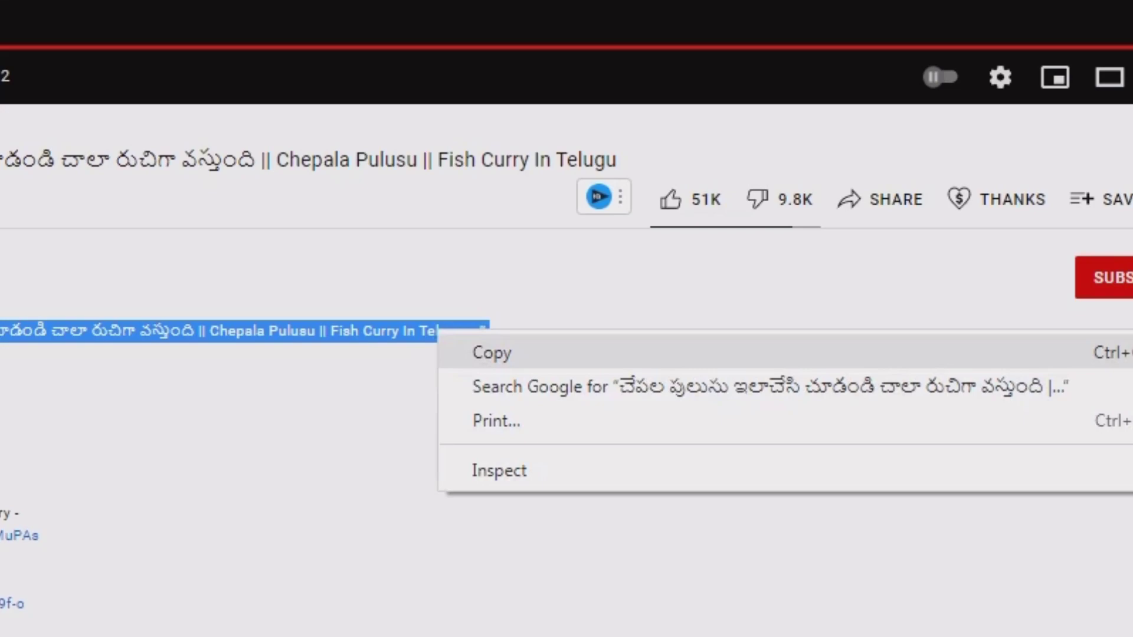
# Copy the "|| Chepala Pulusu || Fish Curry In Telugu" line from the other video's description into the uploaded video's description, followed by blank lines.
pyautogui.click(472, 354)
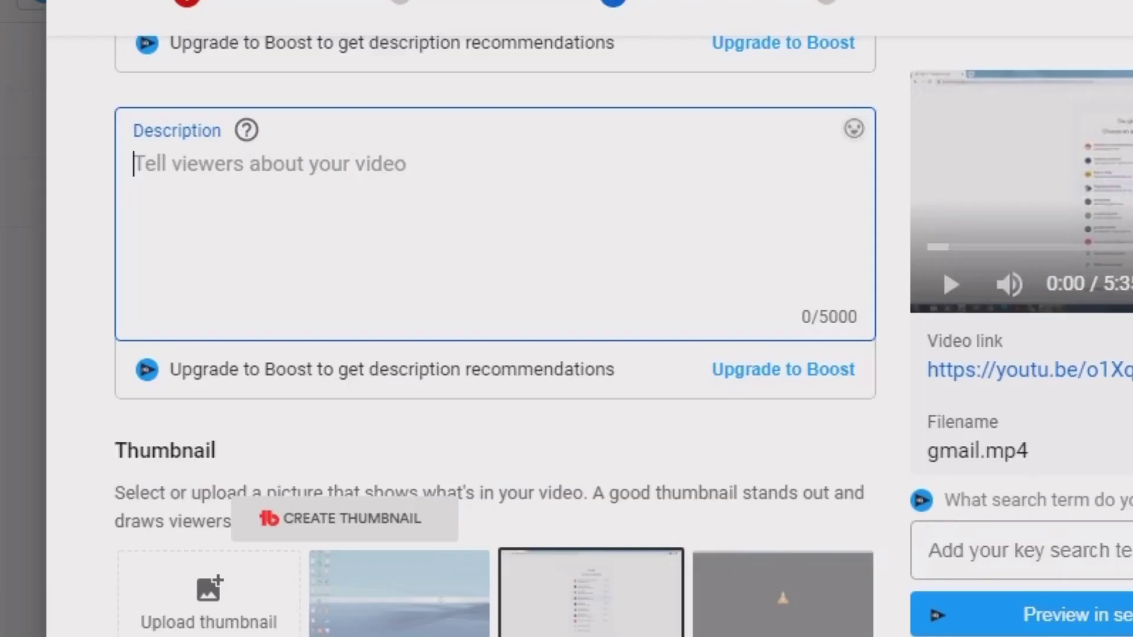
pyautogui.hotkey('ctrl', 'v')
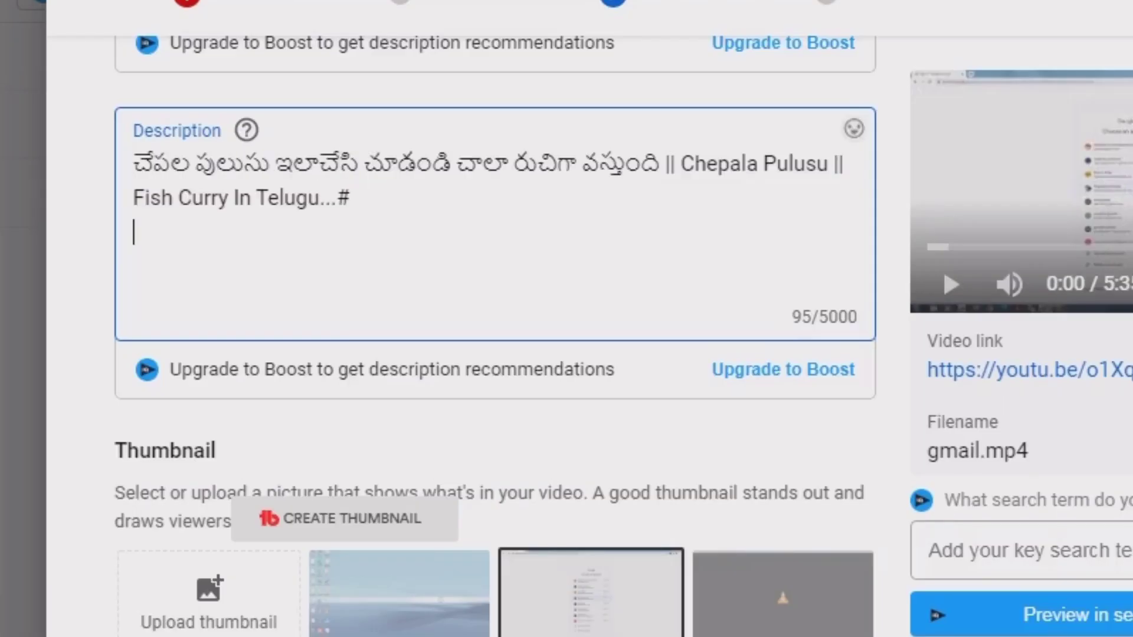
pyautogui.press('Return')
pyautogui.press('Return')
pyautogui.press('Return')
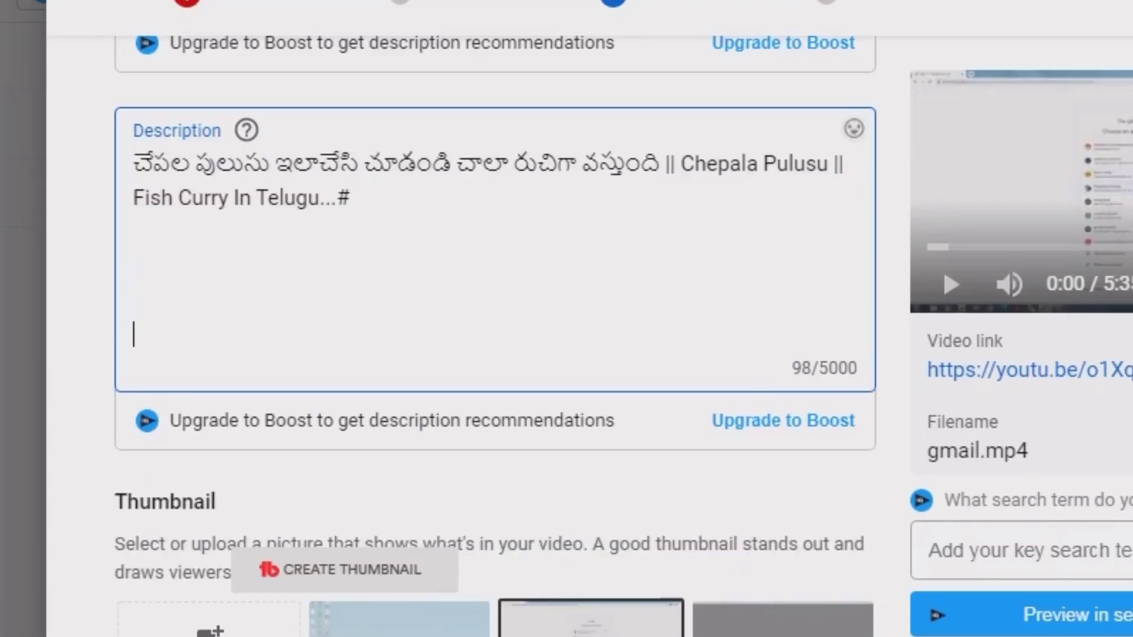
# Add two dotted separator lines below the blank lines in the description.
pyautogui.write('...........................................................')
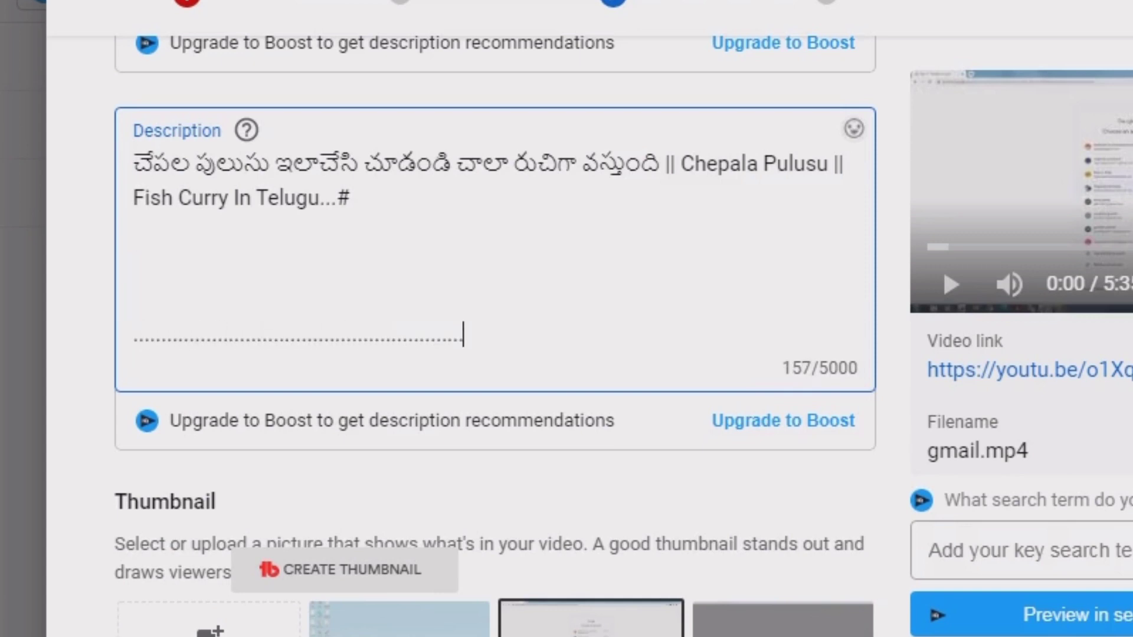
pyautogui.press('Return')
pyautogui.write('/')
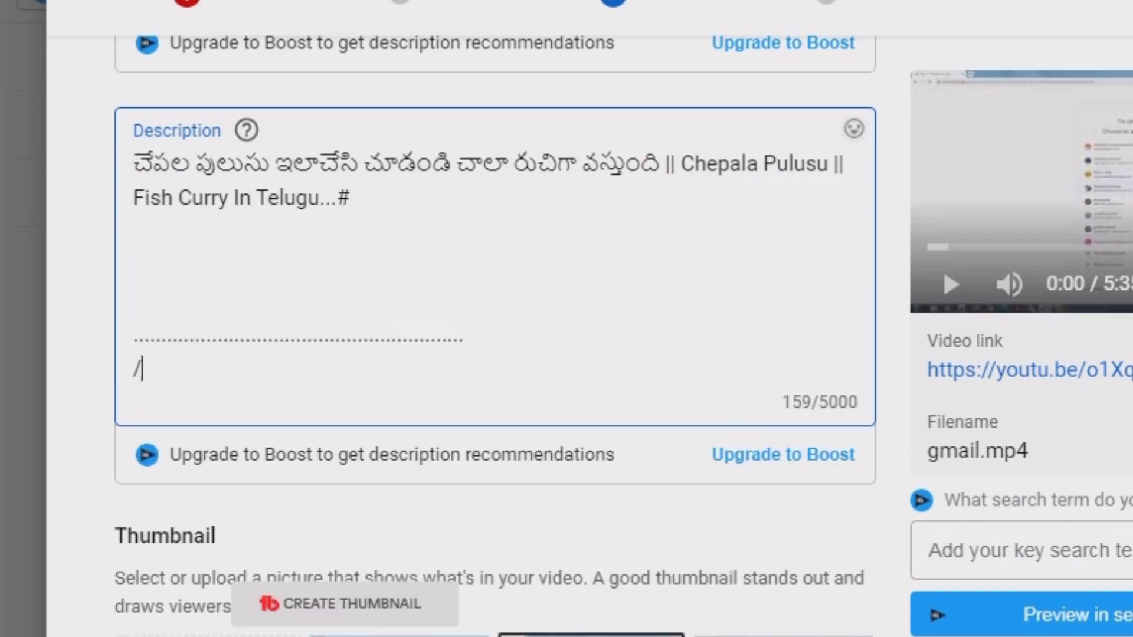
pyautogui.press('BackSpace')
pyautogui.write('............................................................')
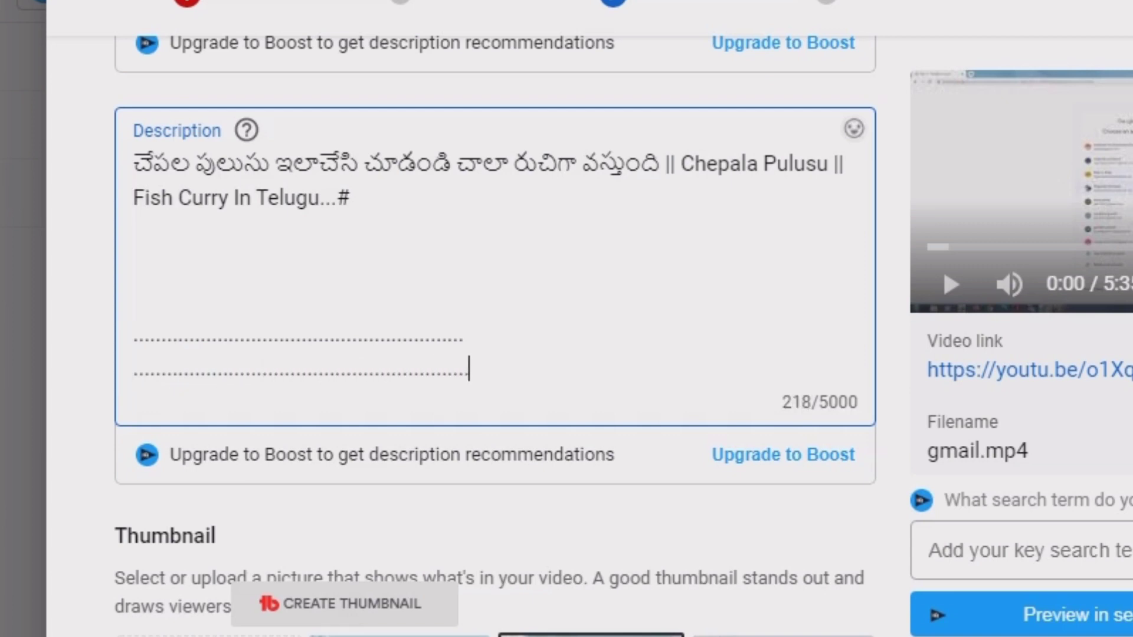
# Try the line "plz subscribe my channel" below the dotted separators and delete it again.
pyautogui.press('Return')
pyautogui.write('plx')
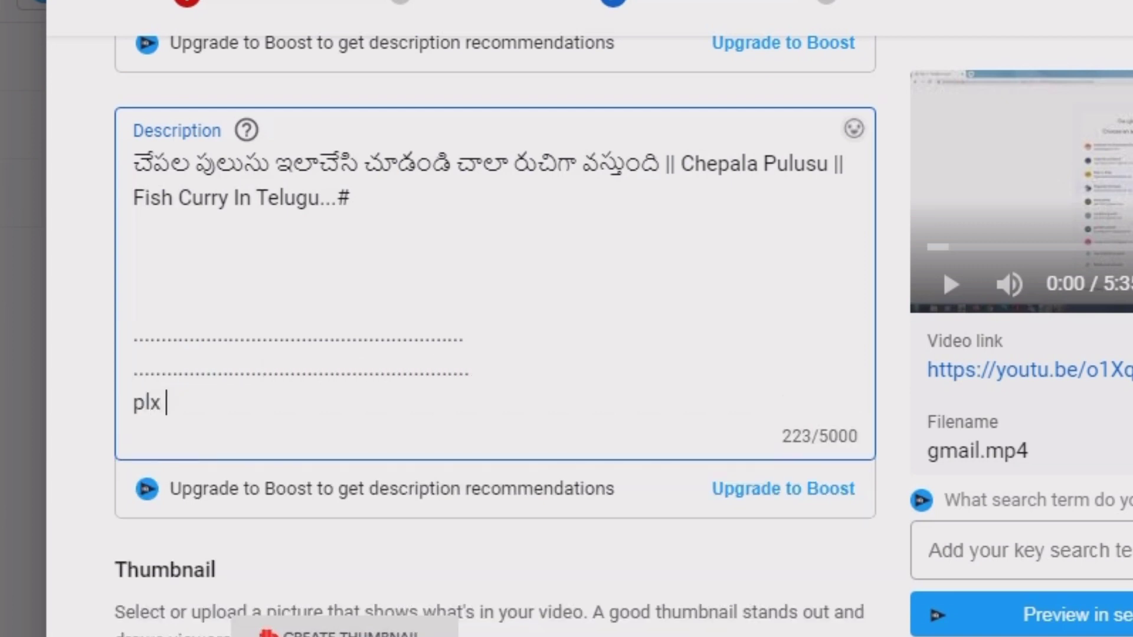
pyautogui.press('BackSpace')
pyautogui.write('z sub')
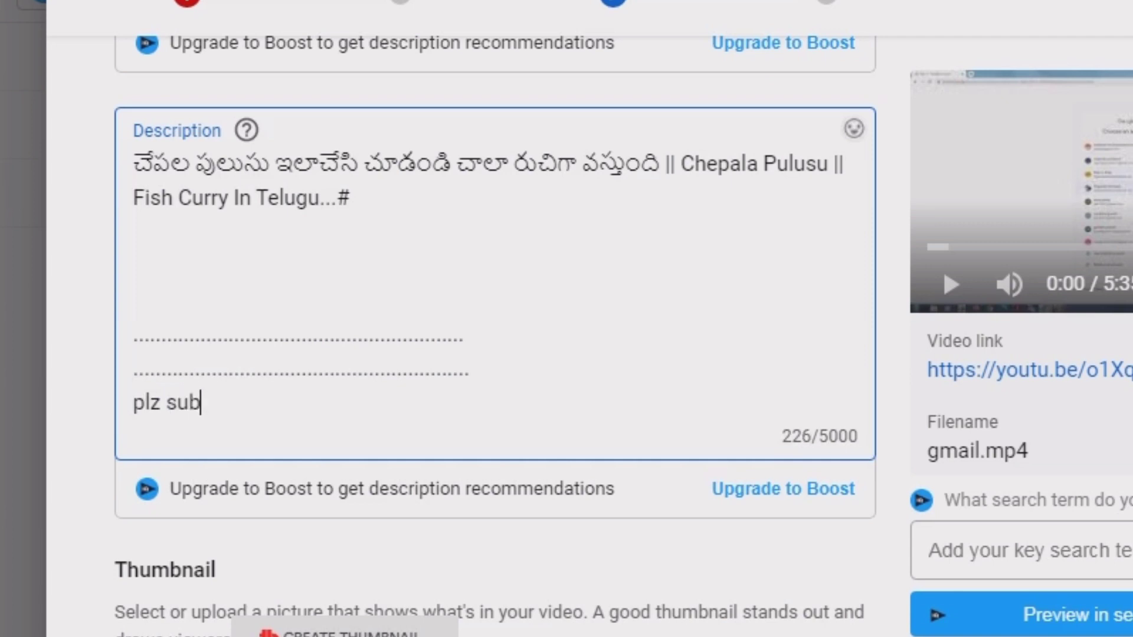
pyautogui.write('scri')
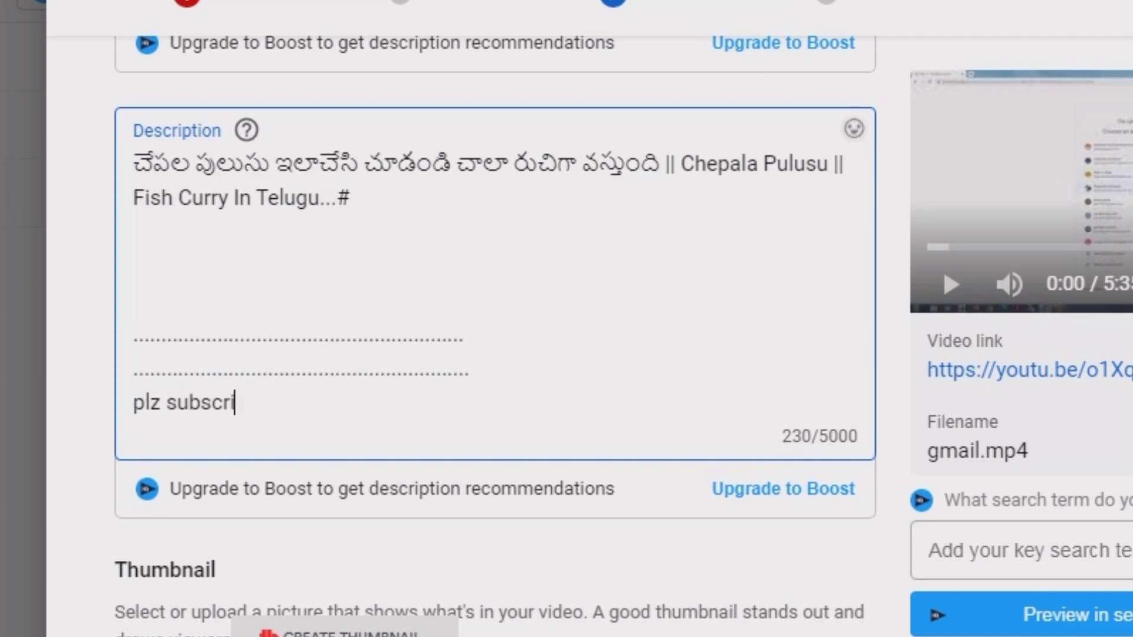
pyautogui.write('be my ')
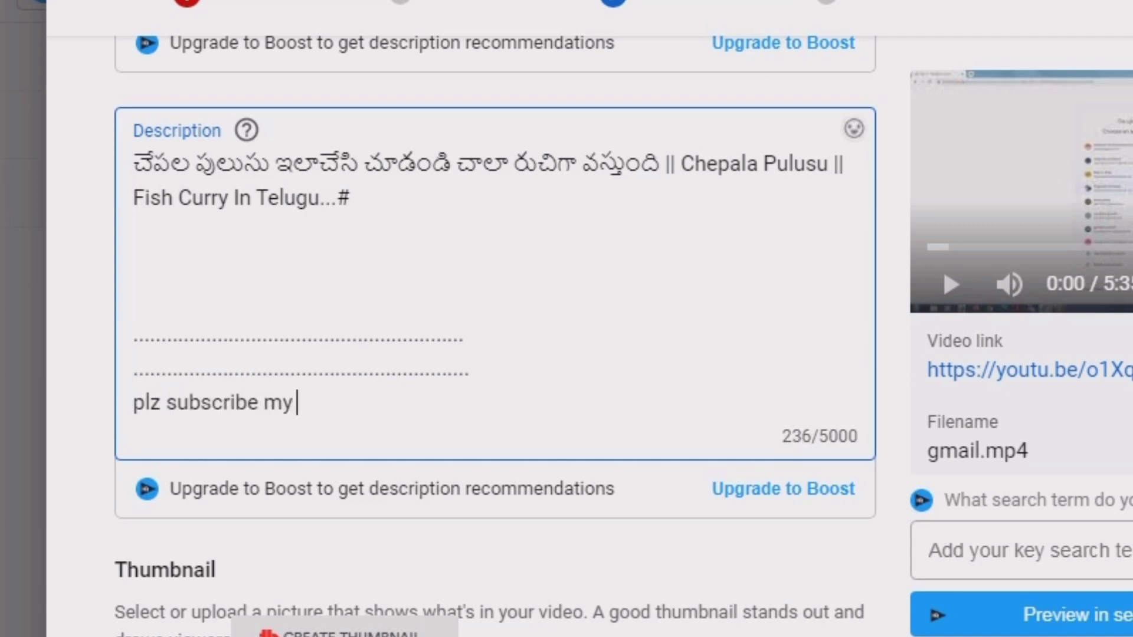
pyautogui.write('channel')
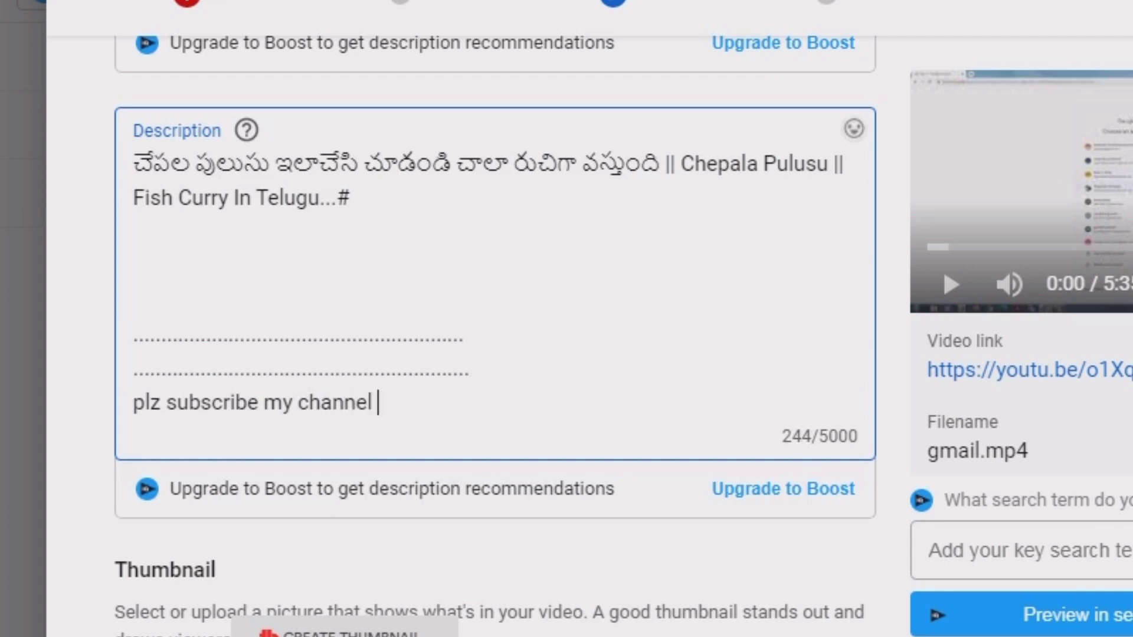
pyautogui.press('BackSpace')
pyautogui.press('BackSpace')
pyautogui.press('BackSpace')
pyautogui.press('BackSpace')
pyautogui.press('BackSpace')
pyautogui.press('BackSpace')
pyautogui.press('BackSpace')
pyautogui.press('BackSpace')
pyautogui.press('BackSpace')
pyautogui.press('BackSpace')
pyautogui.press('BackSpace')
pyautogui.press('BackSpace')
pyautogui.press('BackSpace')
pyautogui.press('BackSpace')
pyautogui.press('BackSpace')
pyautogui.press('BackSpace')
pyautogui.press('BackSpace')
pyautogui.press('BackSpace')
pyautogui.press('BackSpace')
pyautogui.press('BackSpace')
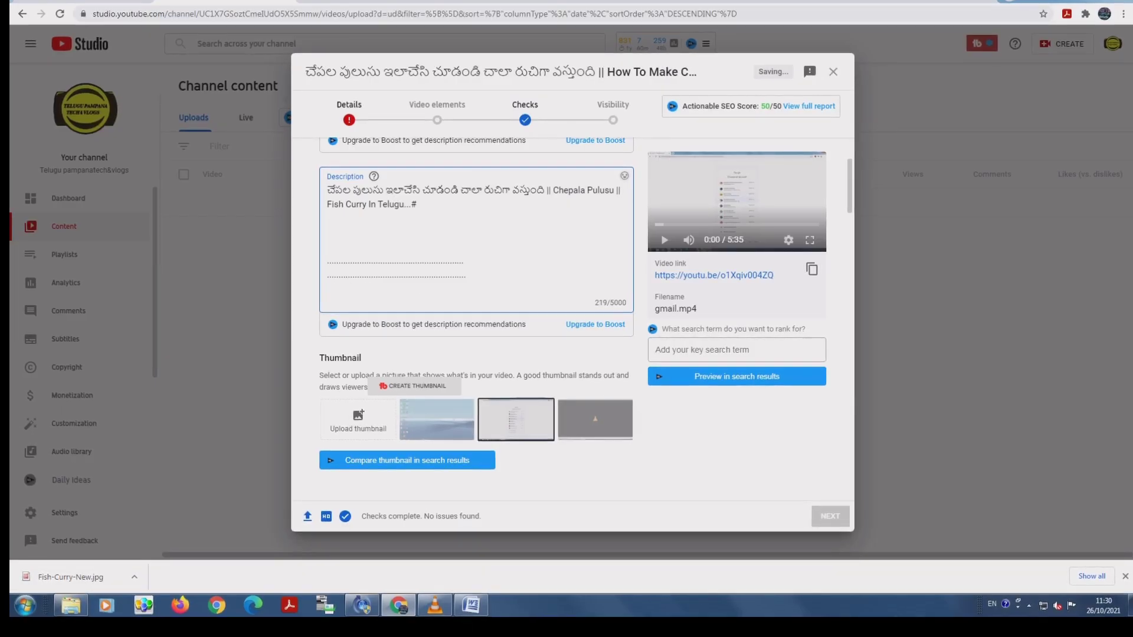
# Upload Fish-Curry-New.jpg from the Desktop as the video's custom thumbnail.
pyautogui.scroll(-4, 477, 318)
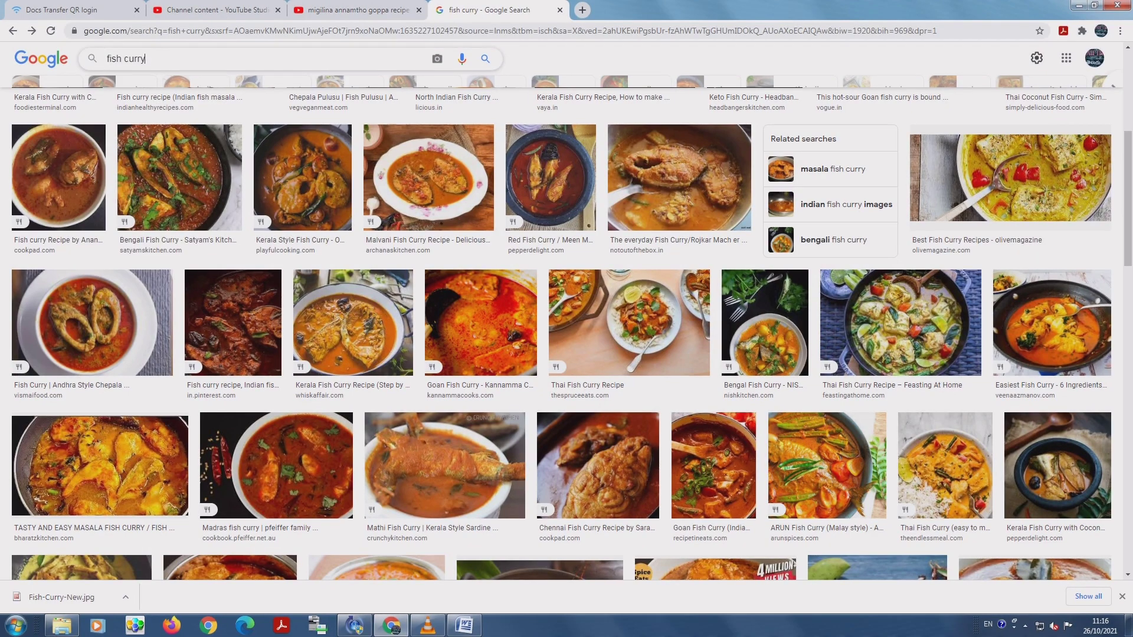
pyautogui.tripleClick(146, 58)
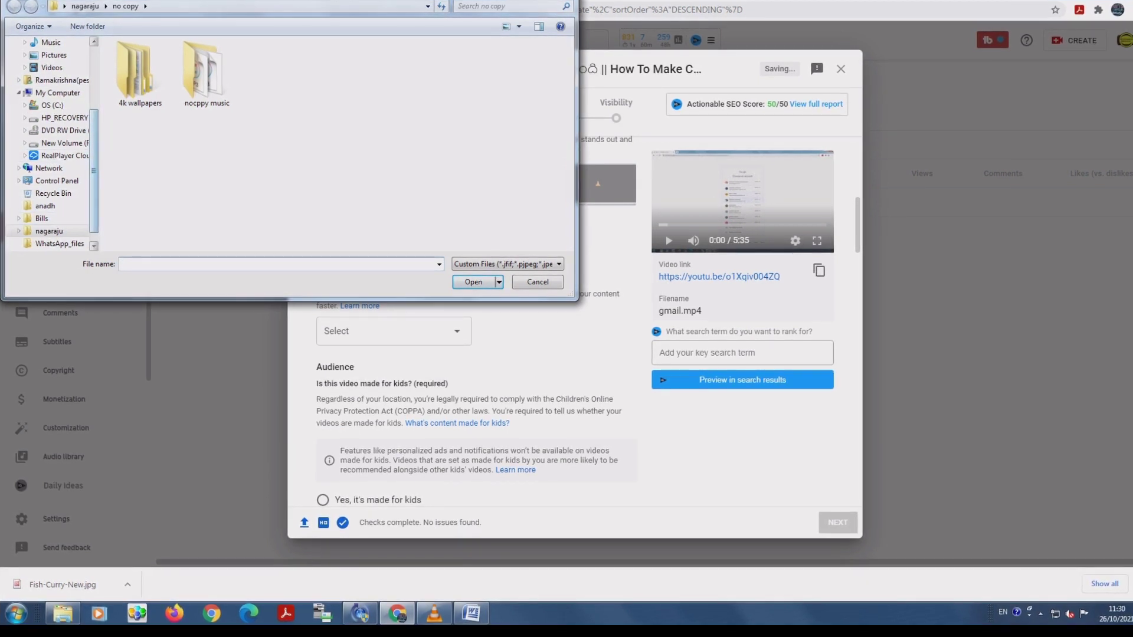
pyautogui.moveTo(94, 156); pyautogui.dragTo(94, 92)
pyautogui.click(40, 110)
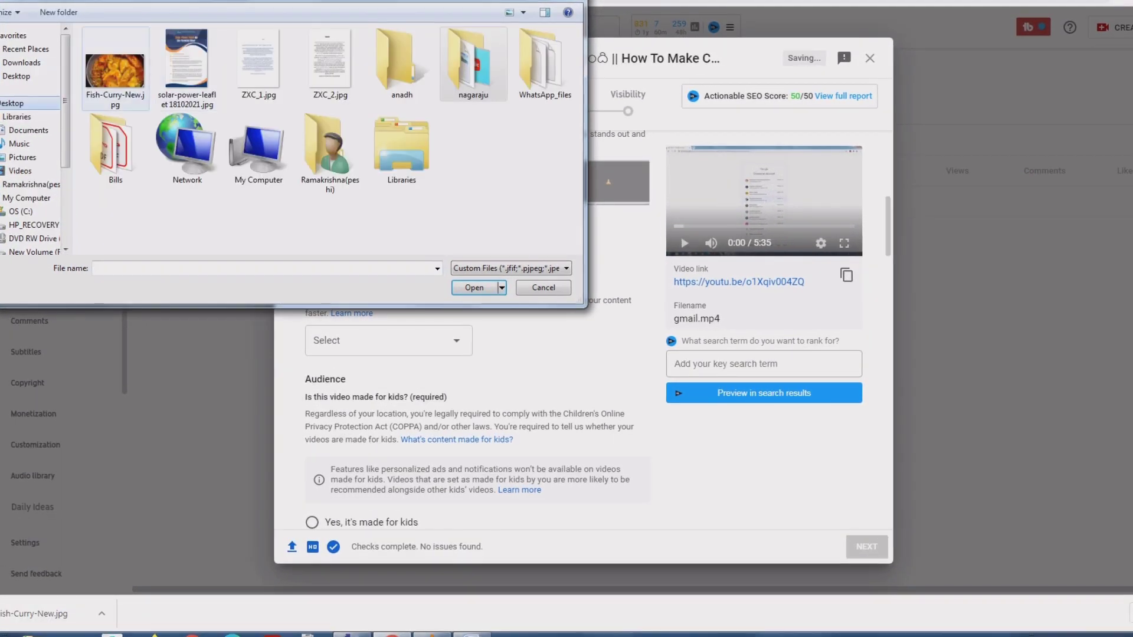
pyautogui.click(137, 76)
pyautogui.click(473, 282)
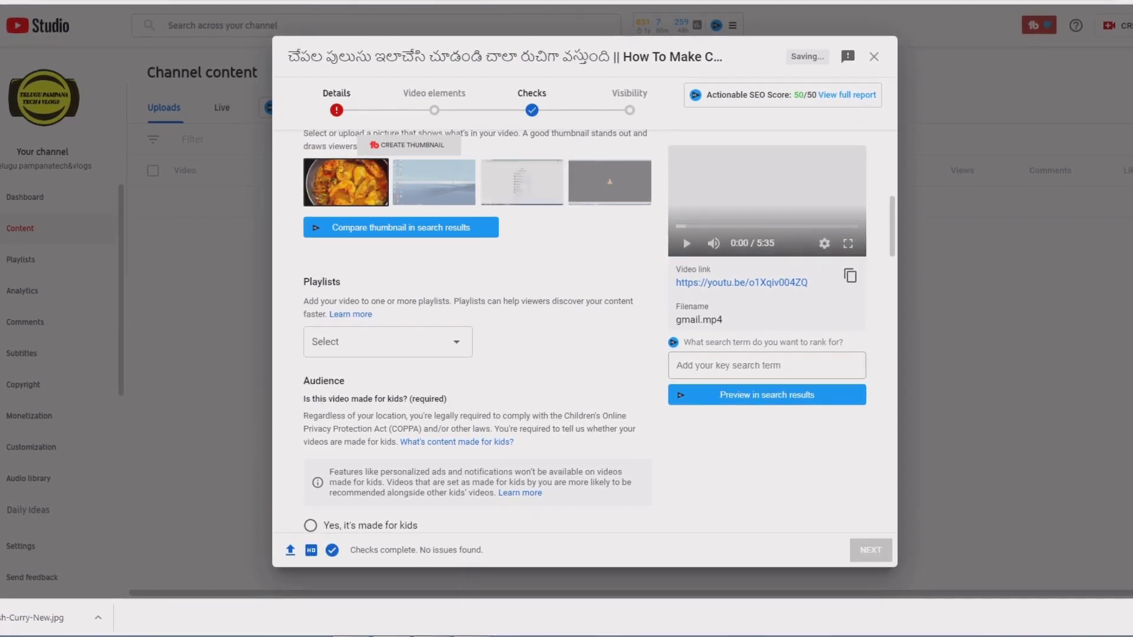
pyautogui.scroll(-1, 477, 331)
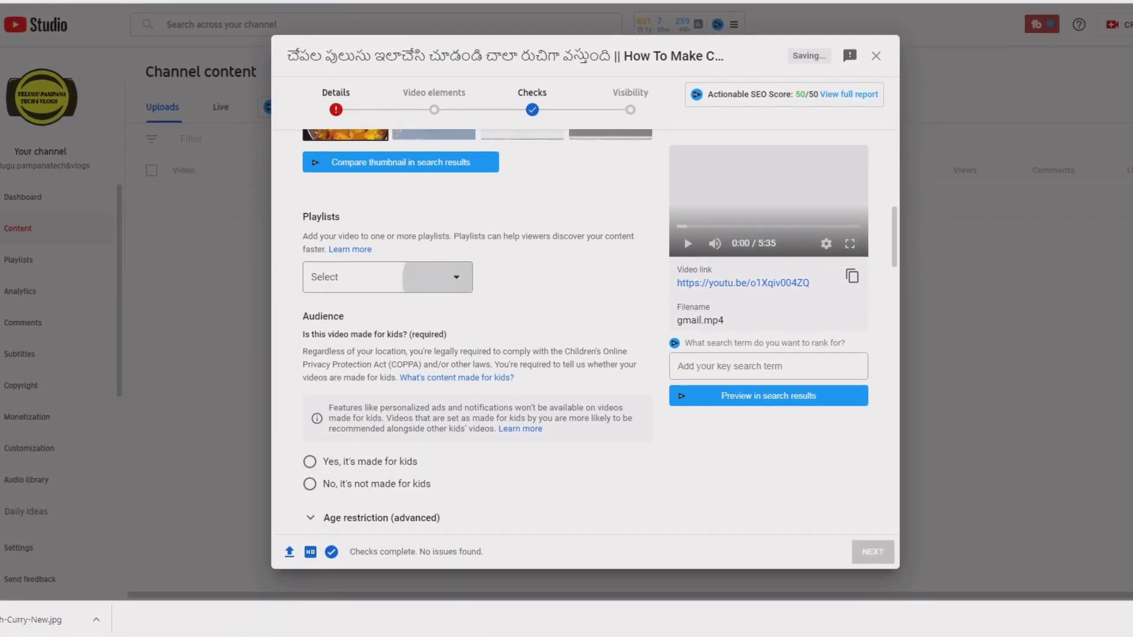
pyautogui.click(413, 277)
pyautogui.press('Escape')
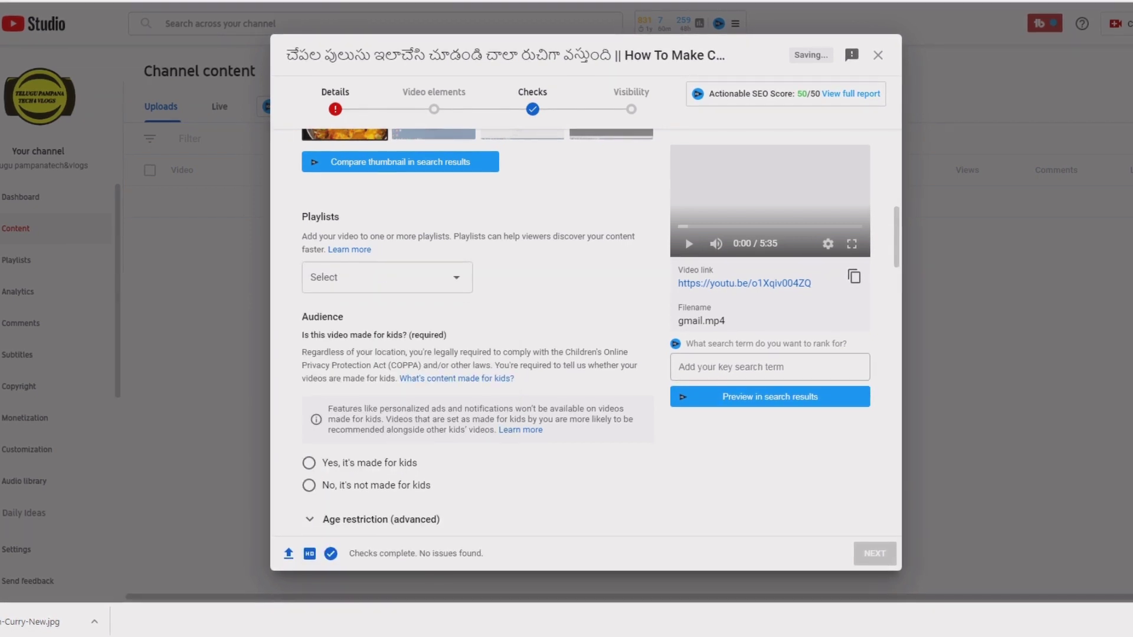
# Set the video's audience to "No, it's not made for kids" and open the advanced age restriction options.
pyautogui.scroll(-3, 477, 330)
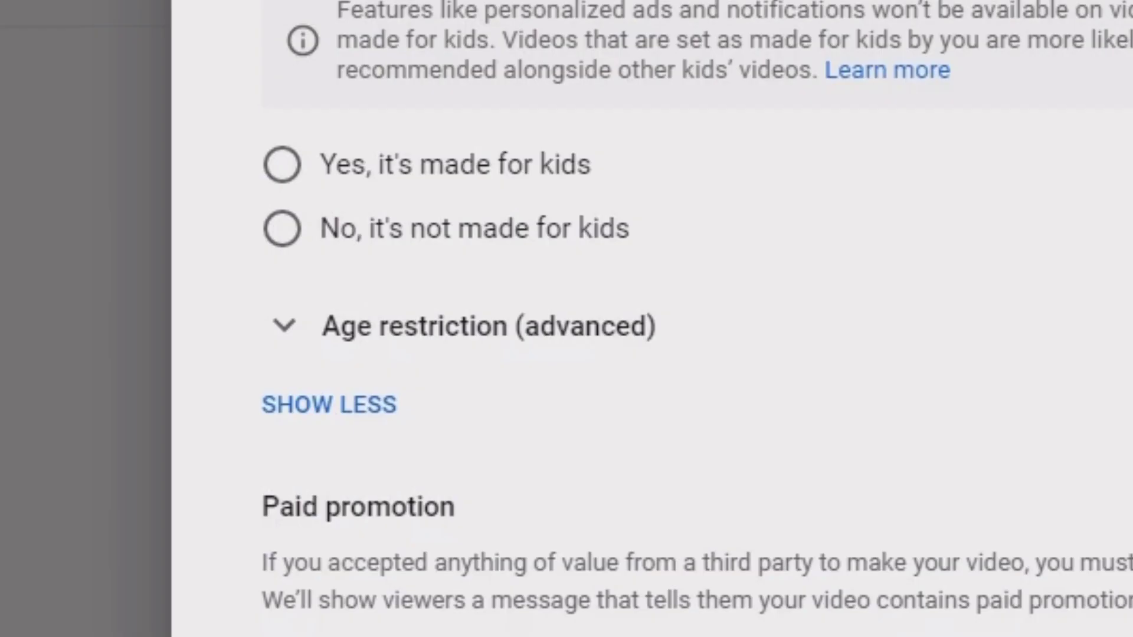
pyautogui.scroll(3, 696, 319)
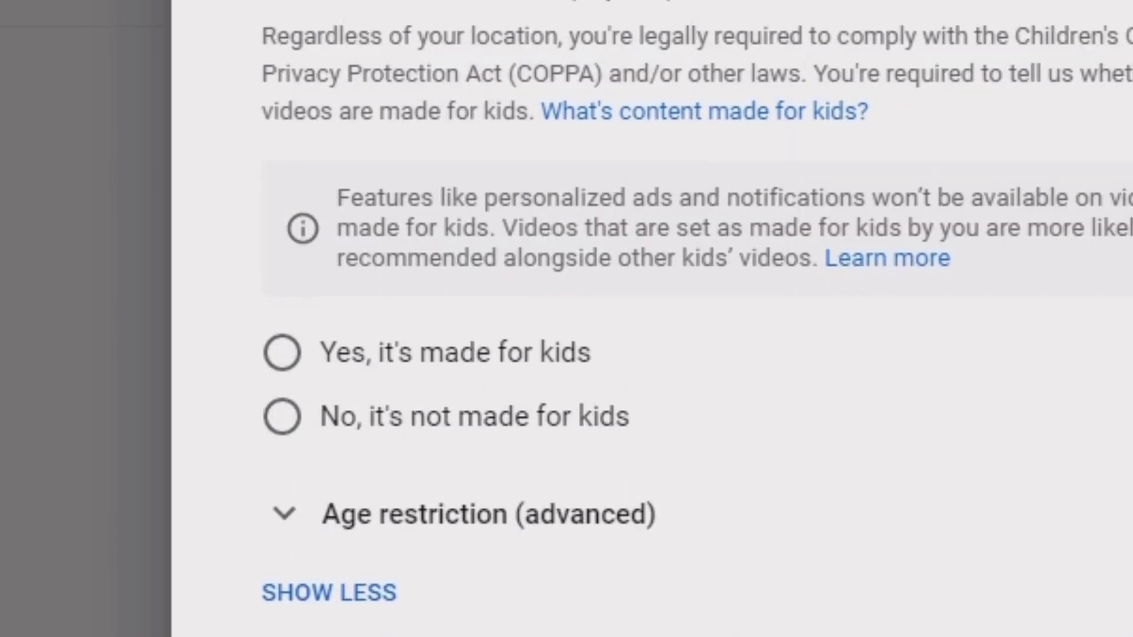
pyautogui.click(281, 416)
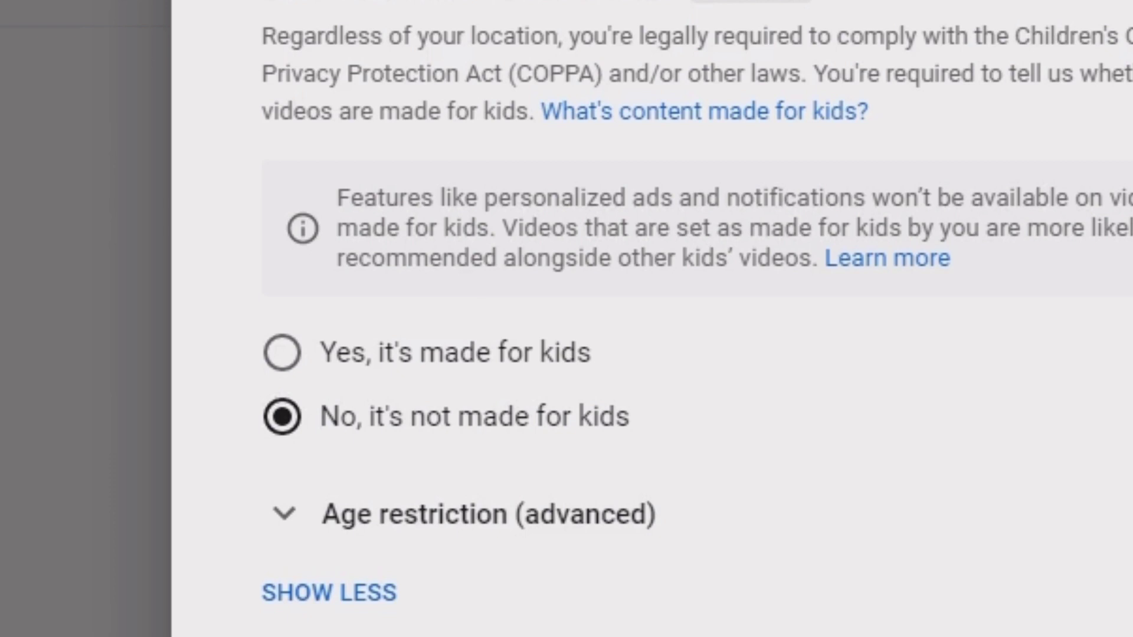
pyautogui.click(282, 416)
pyautogui.click(282, 352)
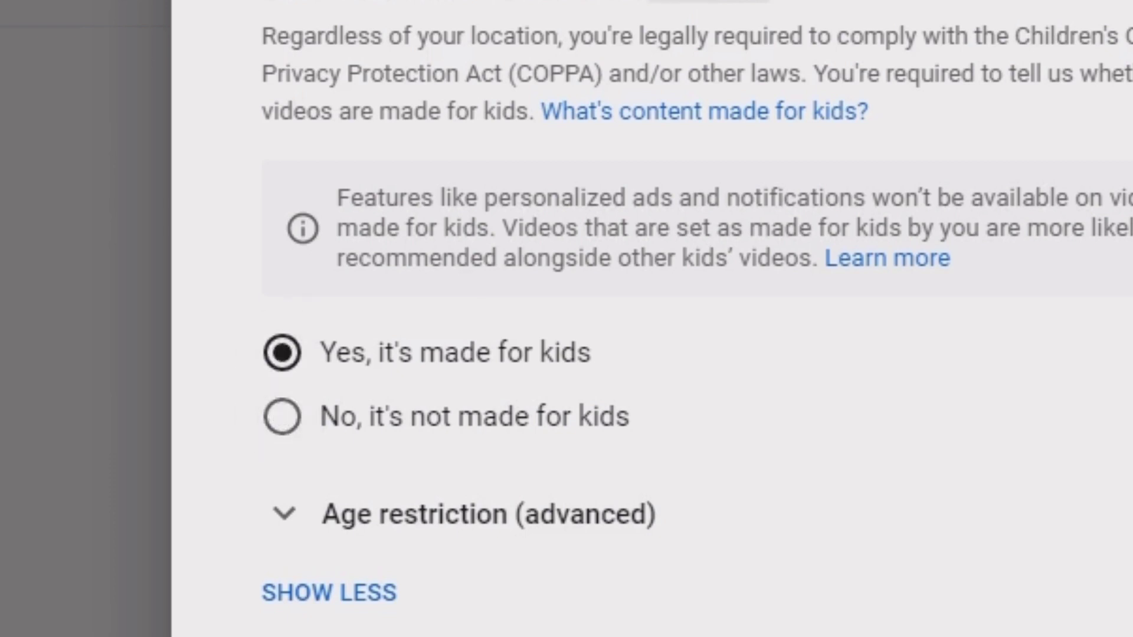
pyautogui.click(281, 415)
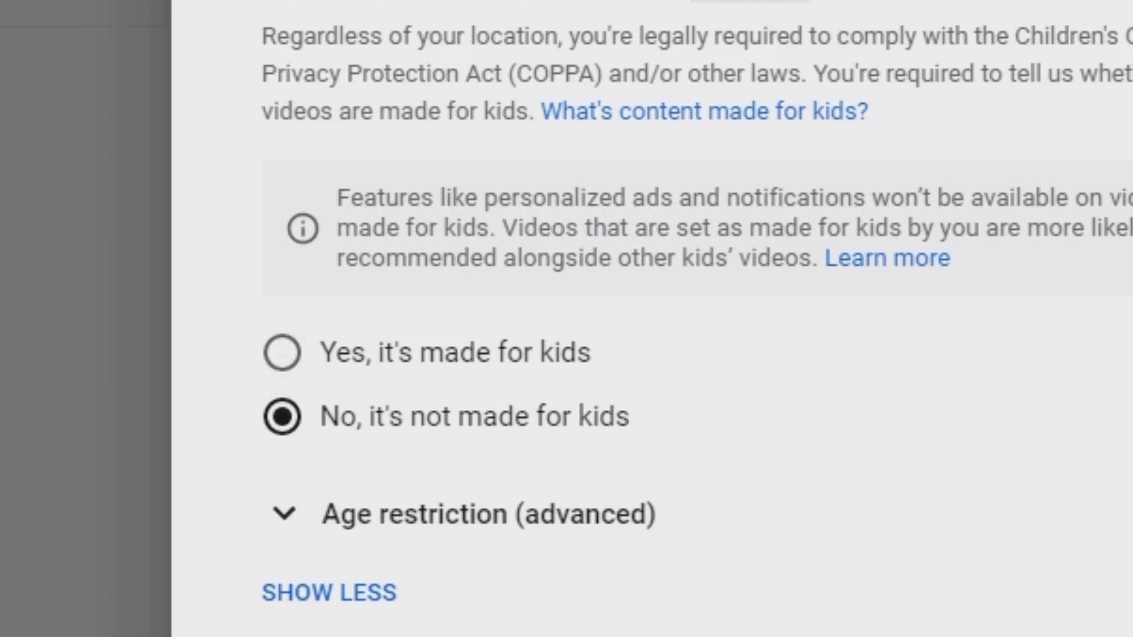
pyautogui.click(283, 514)
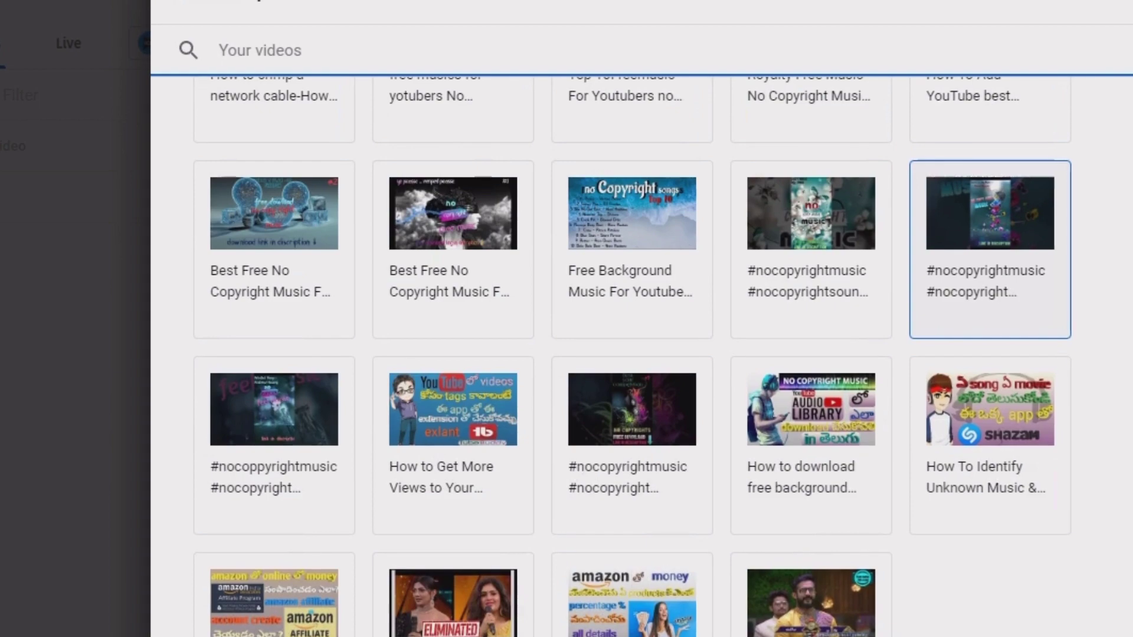
# Look through the channel's own videos in the video selection dialog.
pyautogui.scroll(5, 631, 354)
pyautogui.scroll(8, 631, 354)
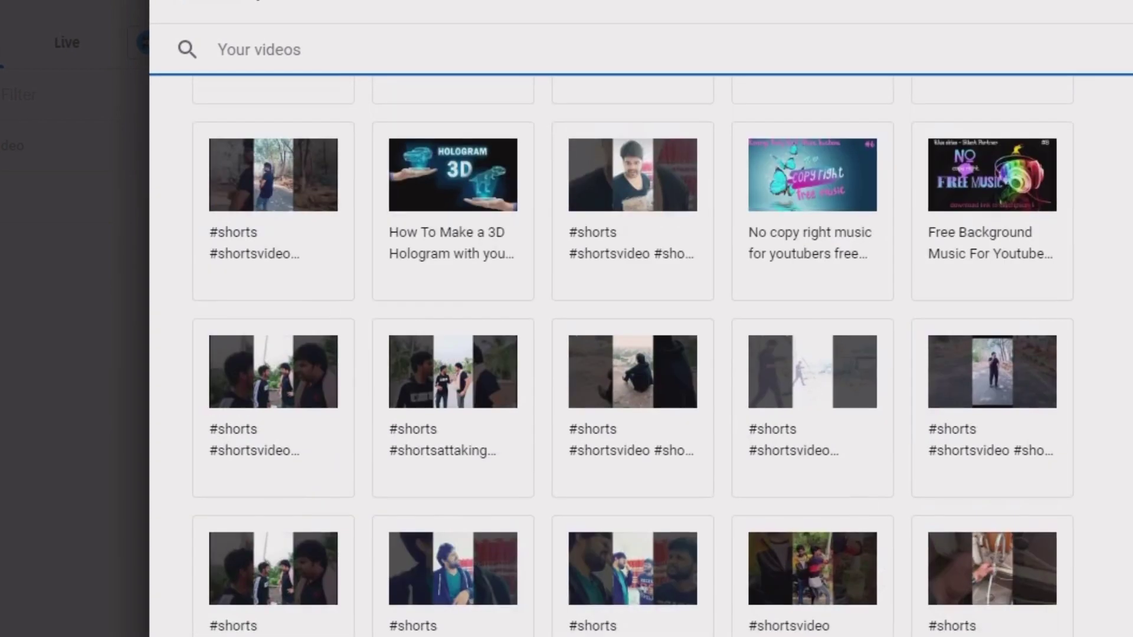
pyautogui.scroll(-10, 631, 354)
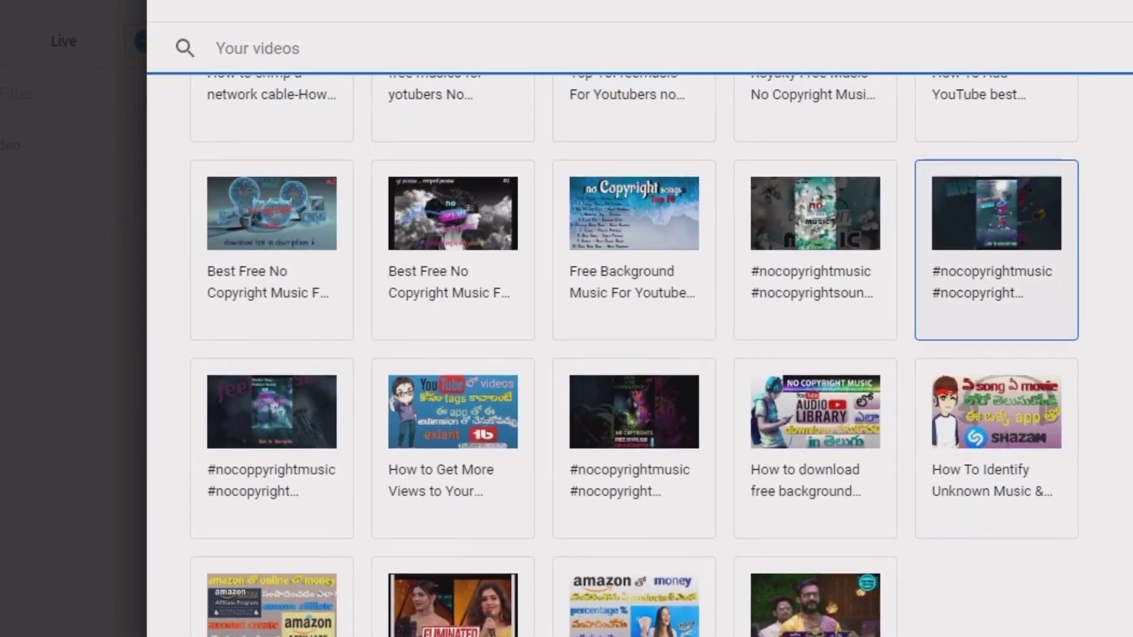
pyautogui.scroll(5, 999, 265)
pyautogui.scroll(5, 637, 354)
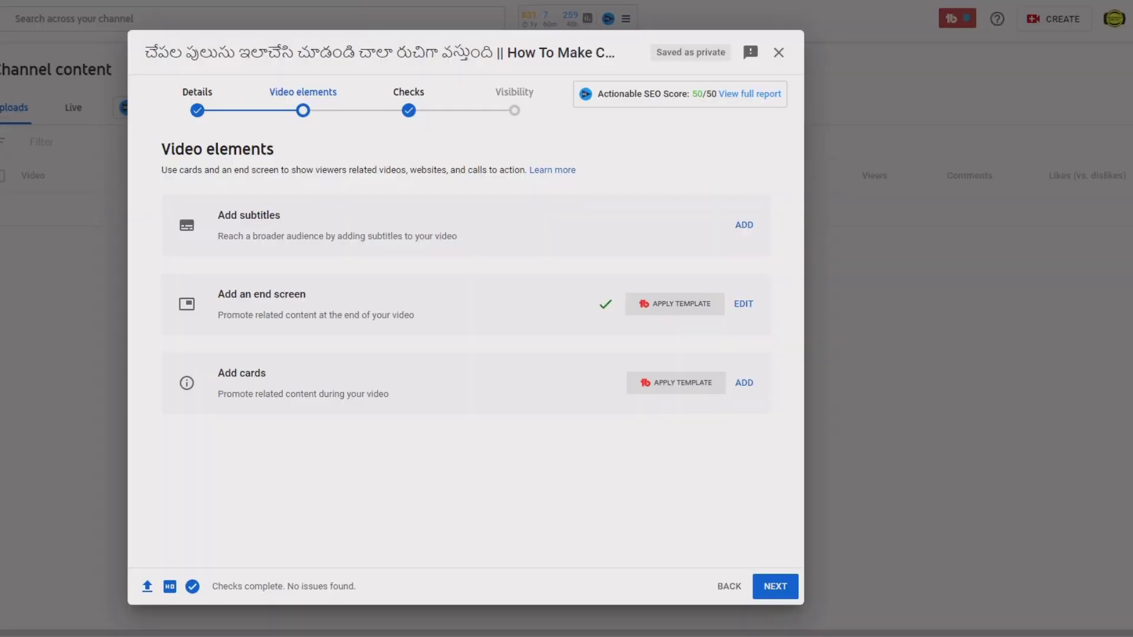
# Proceed past the video elements and copyright checks to the visibility settings and choose Schedule instead of immediate publishing.
pyautogui.click(775, 586)
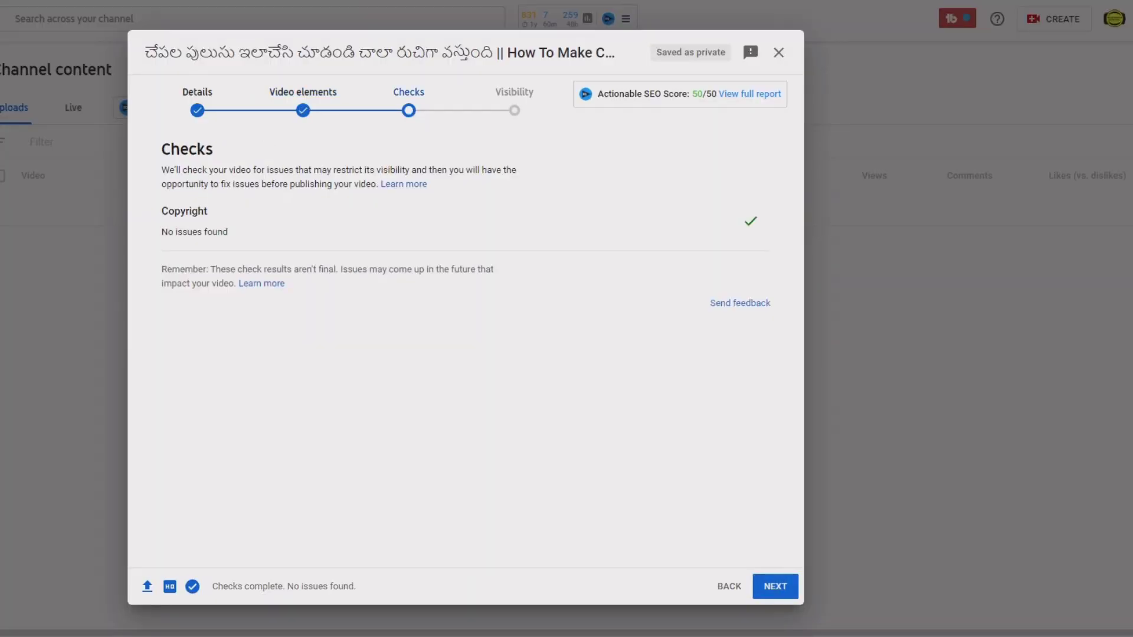
pyautogui.moveTo(354, 586); pyautogui.dragTo(146, 587)
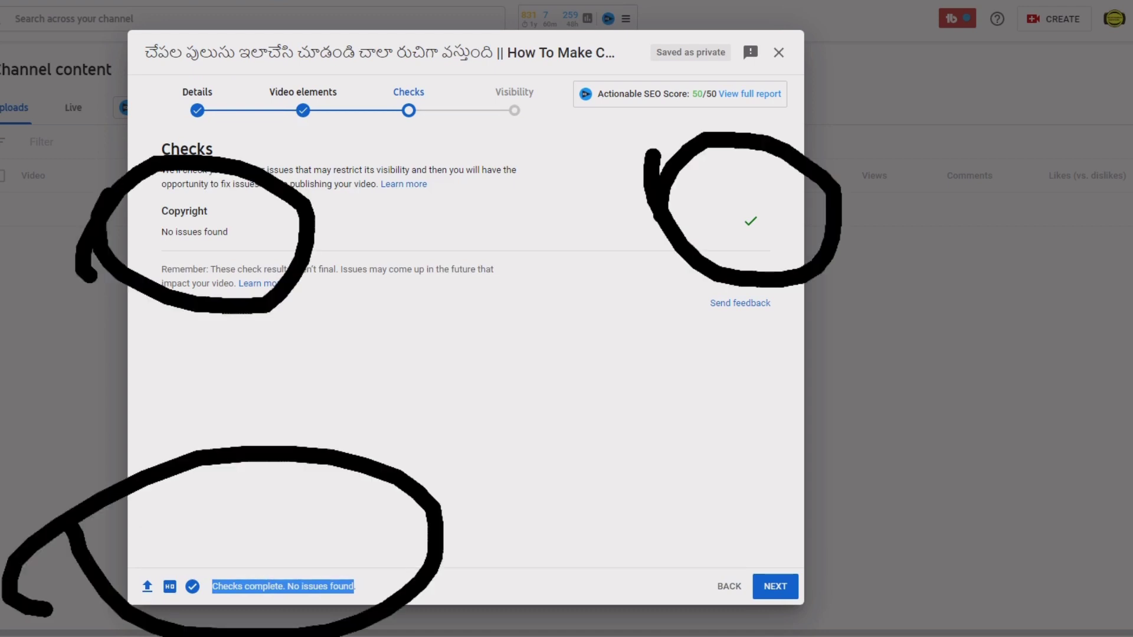
pyautogui.click(775, 586)
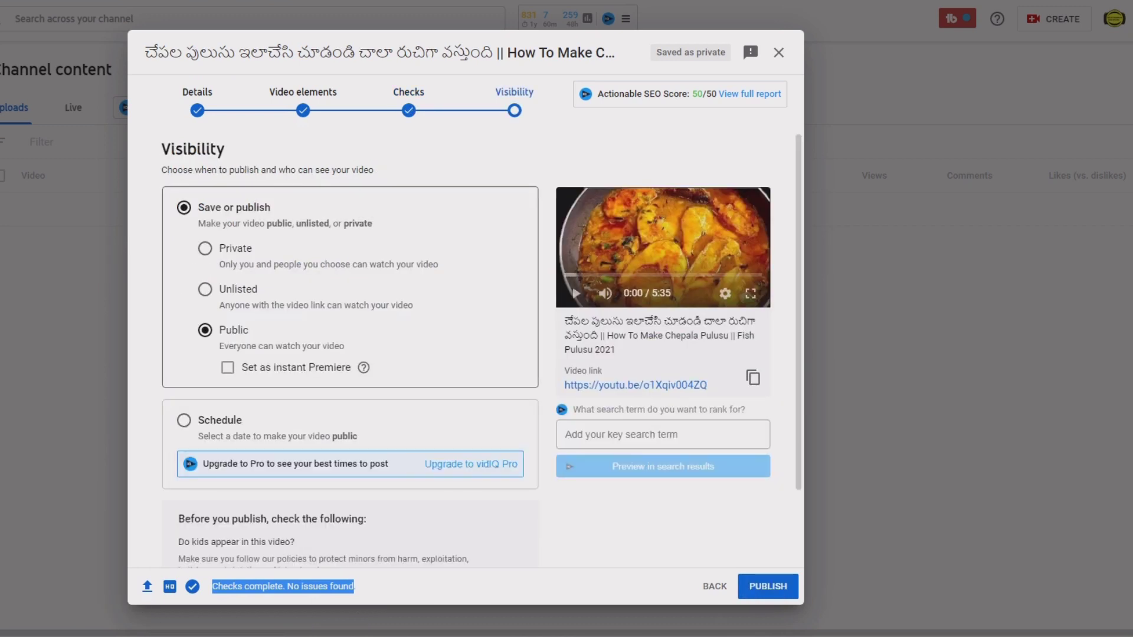
pyautogui.scroll(-2, 354, 354)
pyautogui.click(184, 330)
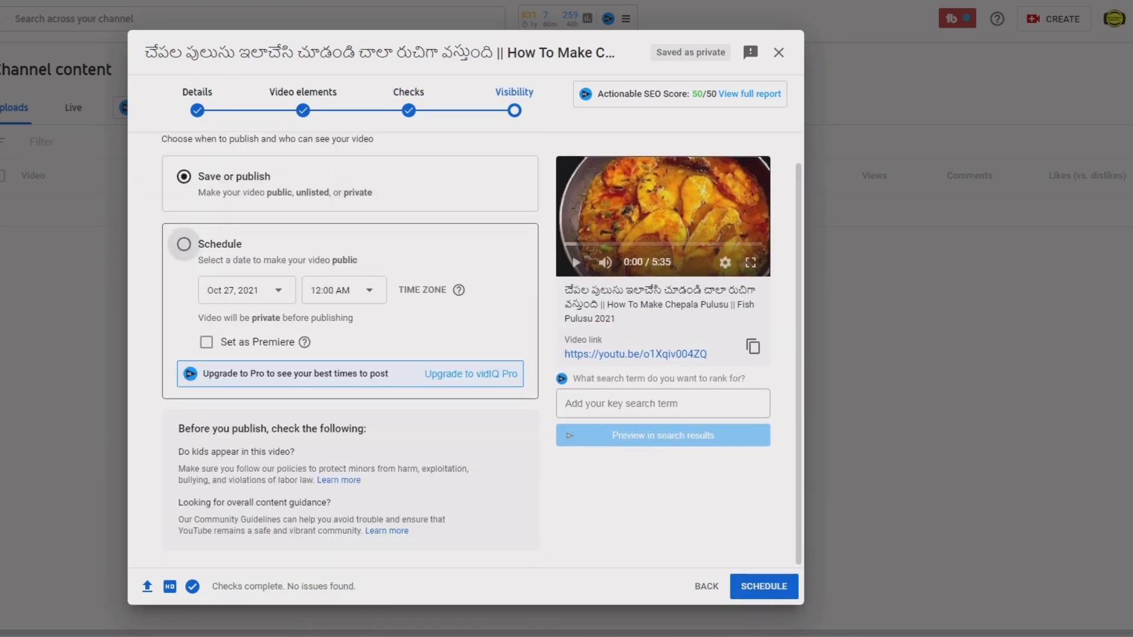
# Schedule the video's publication for Oct 28, 2021 at 12:00 AM, then save and close the upload dialog.
pyautogui.click(246, 290)
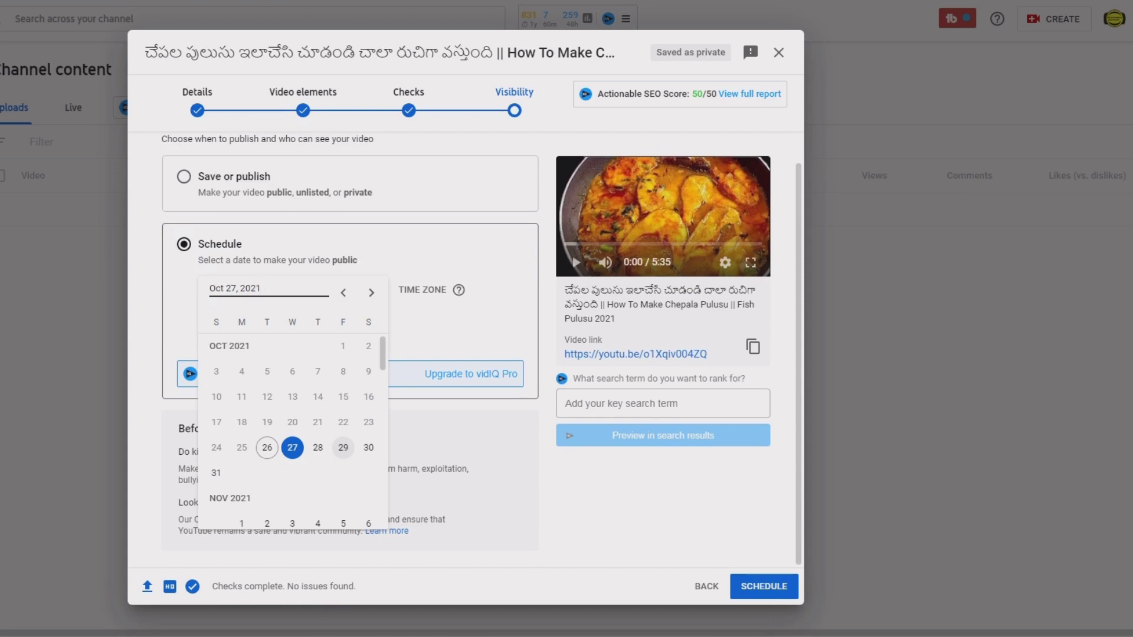
pyautogui.click(317, 447)
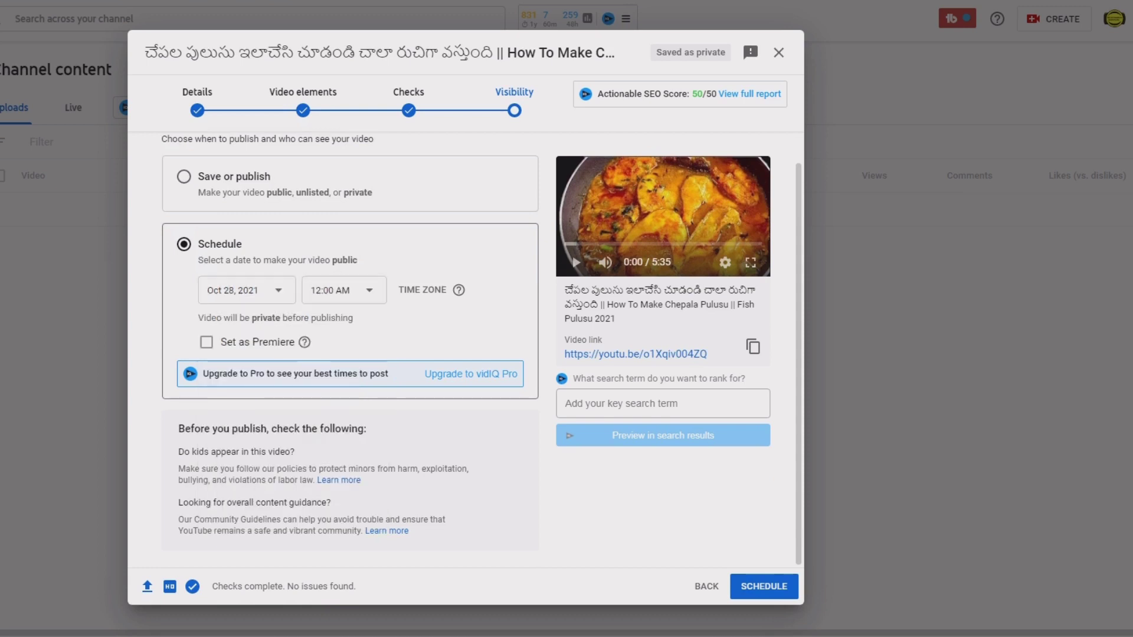
pyautogui.click(331, 290)
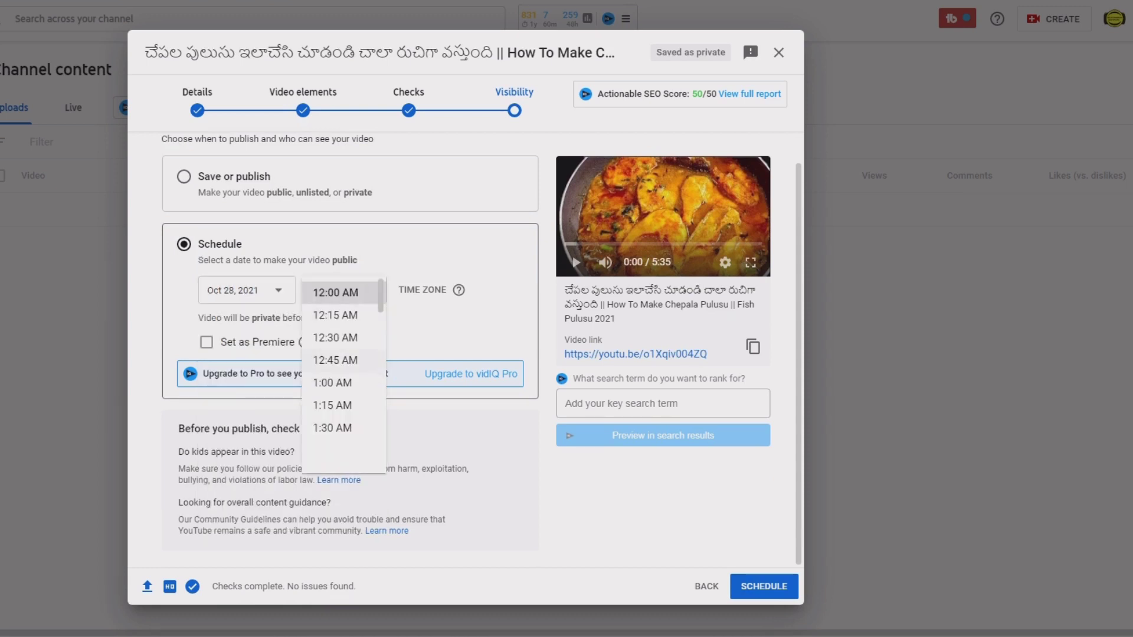
pyautogui.scroll(-13, 343, 383)
pyautogui.click(343, 383)
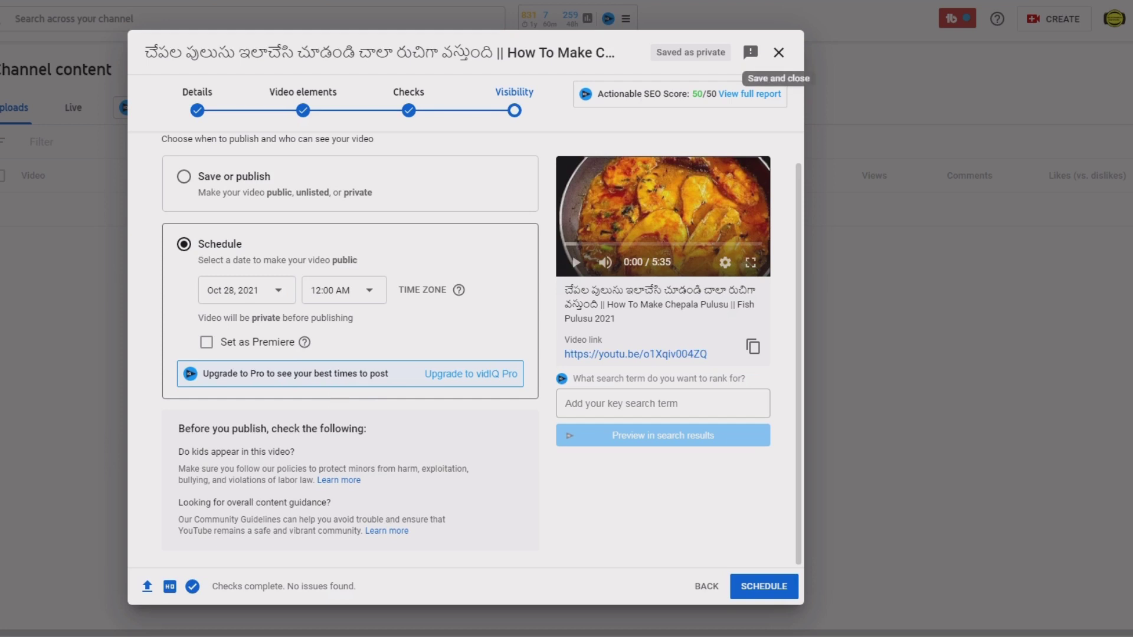
pyautogui.click(778, 53)
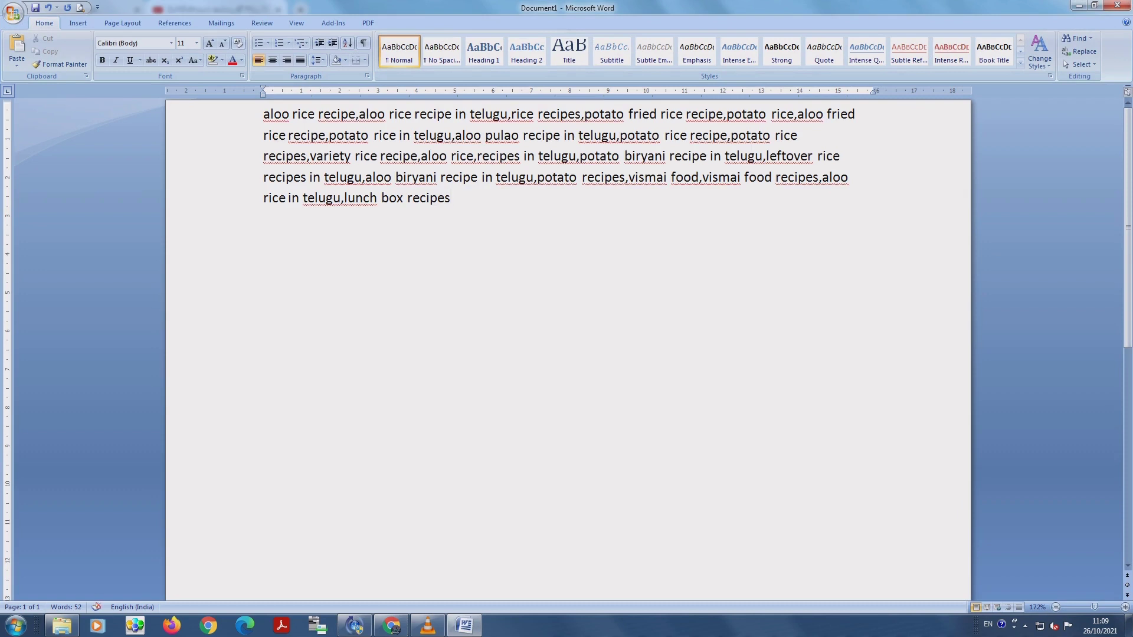
# In the Word document, delete ",vismai food,vismai food" from the copied list of recipe tags.
pyautogui.moveTo(264, 114); pyautogui.dragTo(457, 213)
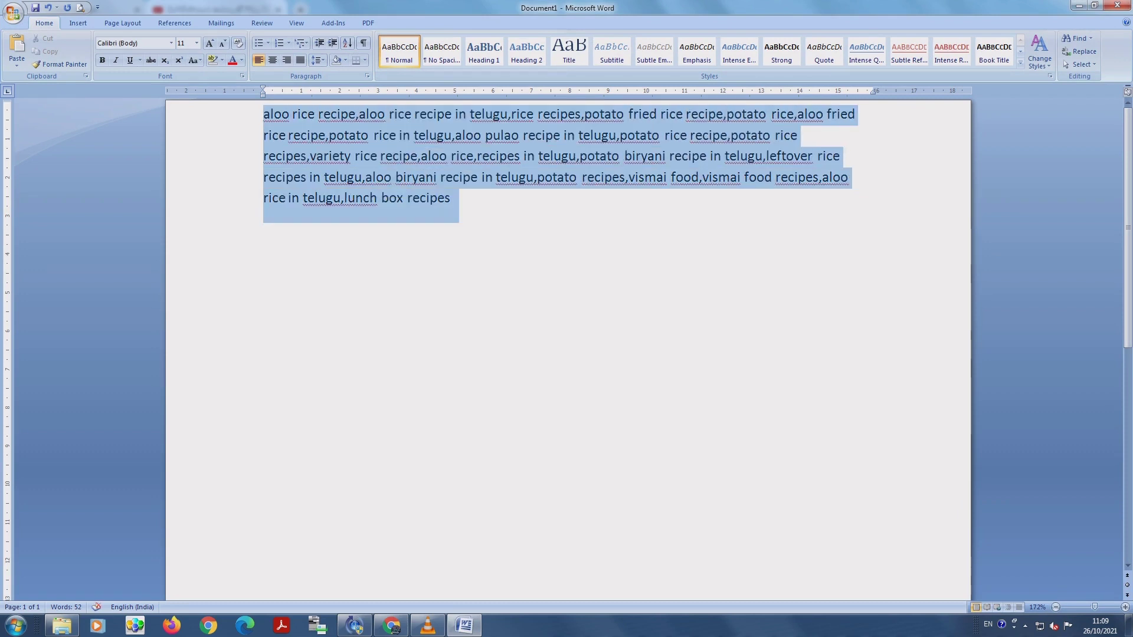
pyautogui.click(450, 198)
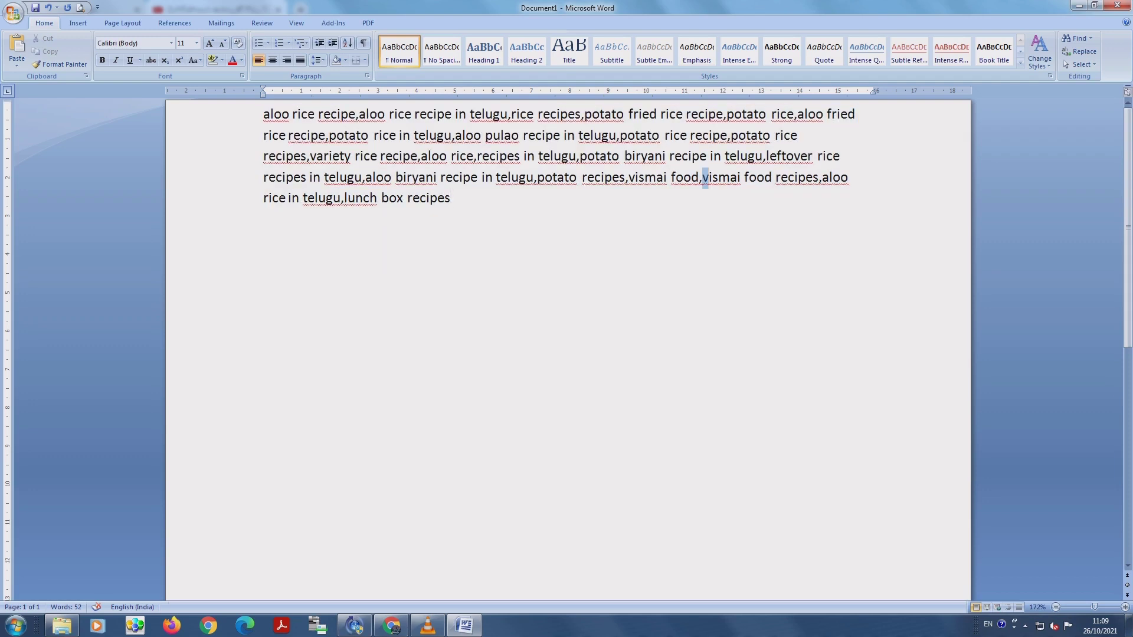
pyautogui.moveTo(706, 177); pyautogui.dragTo(774, 177)
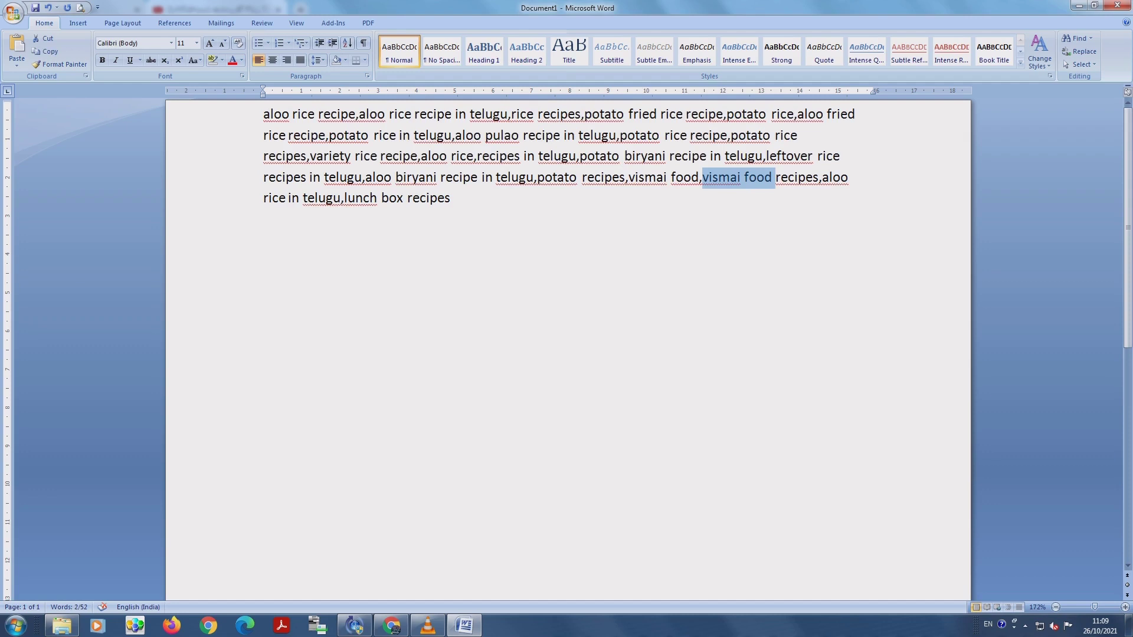
pyautogui.moveTo(629, 177); pyautogui.dragTo(698, 177)
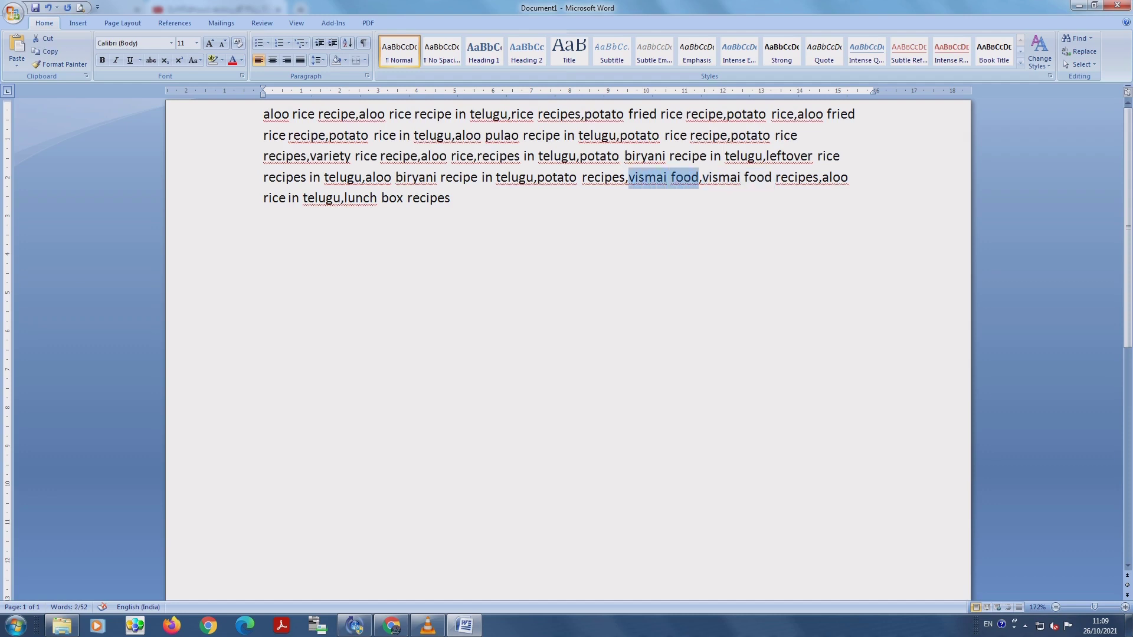
pyautogui.click(451, 197)
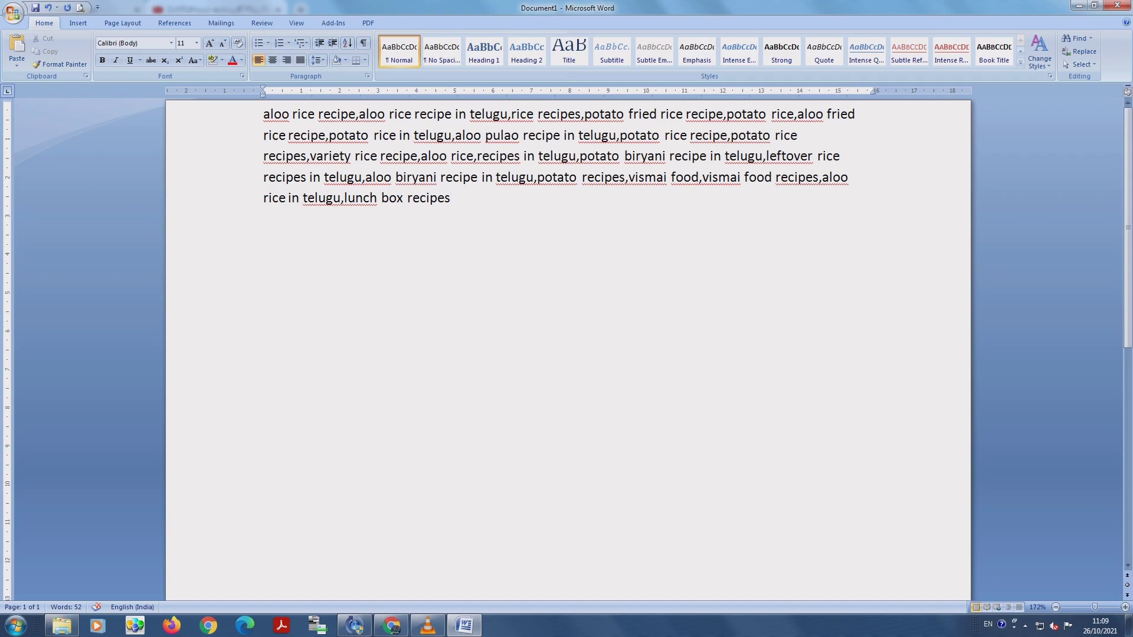
pyautogui.moveTo(625, 177); pyautogui.dragTo(775, 177)
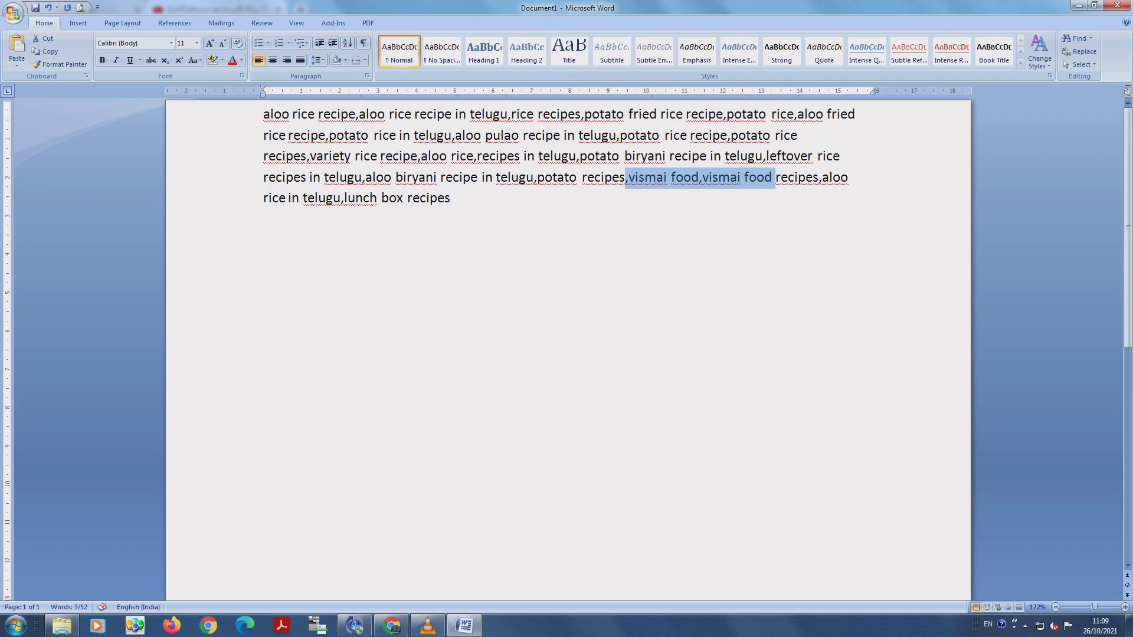
pyautogui.press('Delete')
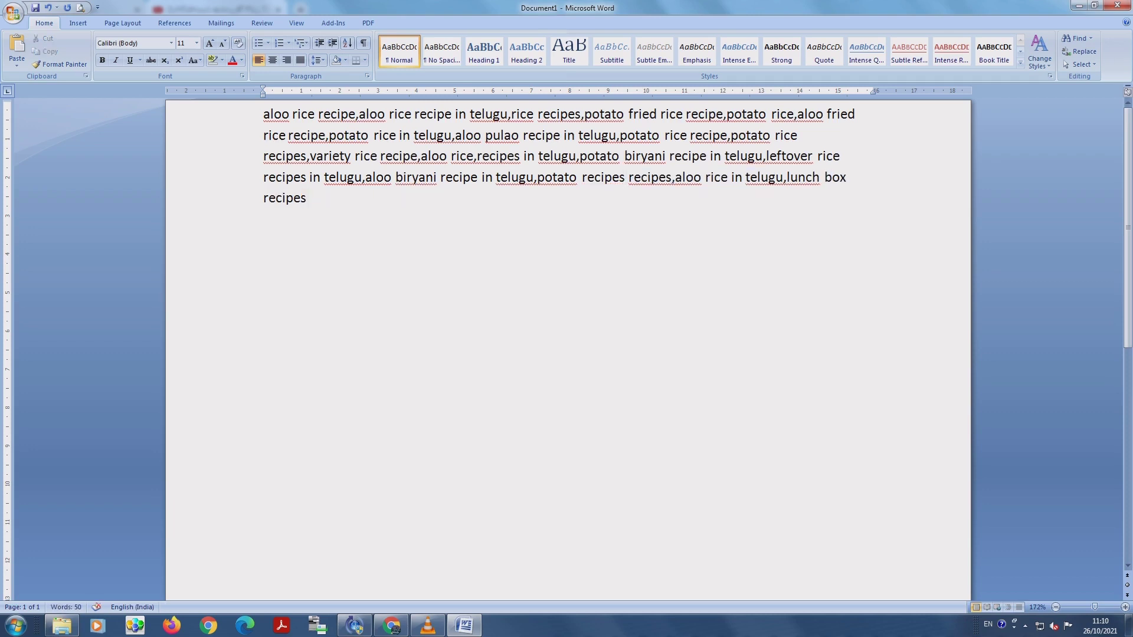
# Add a new entry beginning with "c" after "lunch box recipes" at the end of the tag list.
pyautogui.write('c')
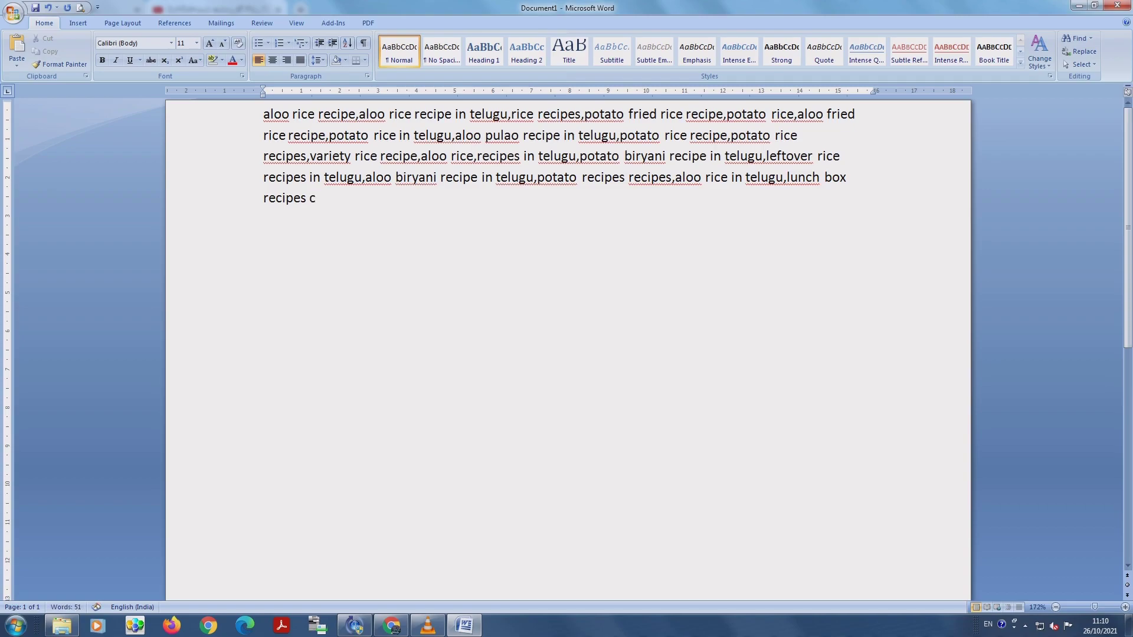